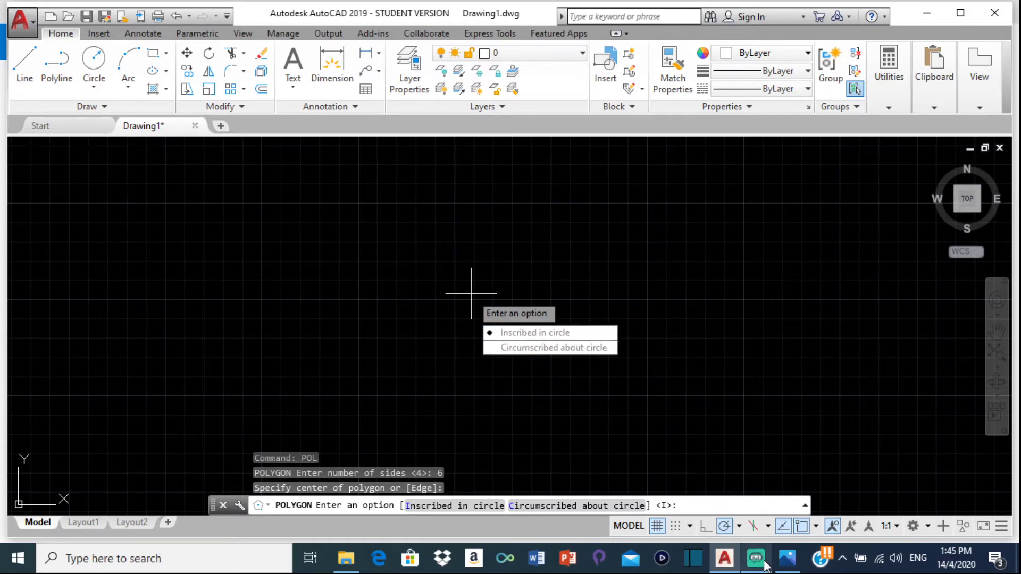
Check the hexagonal pyramid of exercise 14 in the reference image Development 2.png and return to the AutoCAD drawing
mouse_move(783, 569)
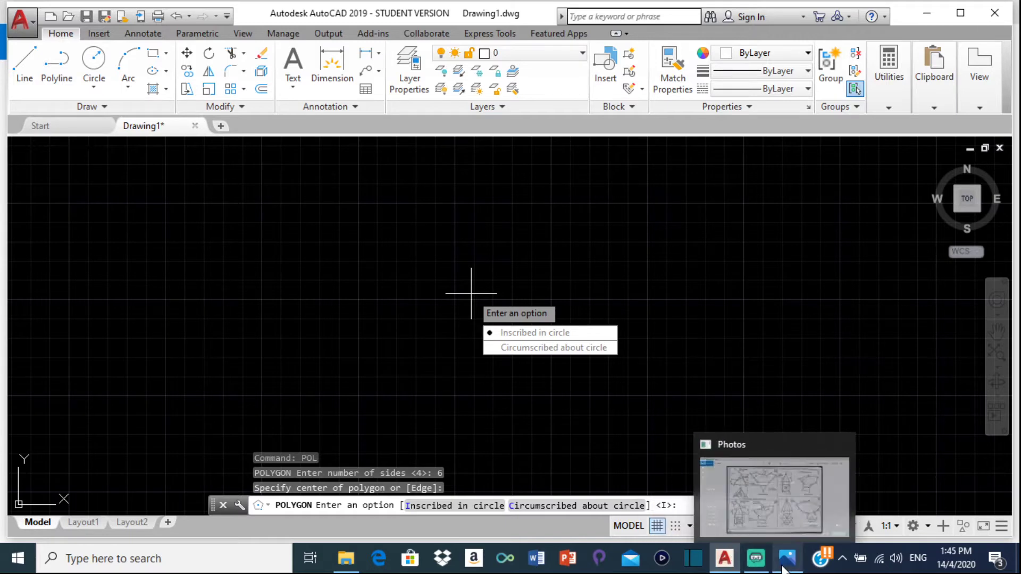
click(786, 508)
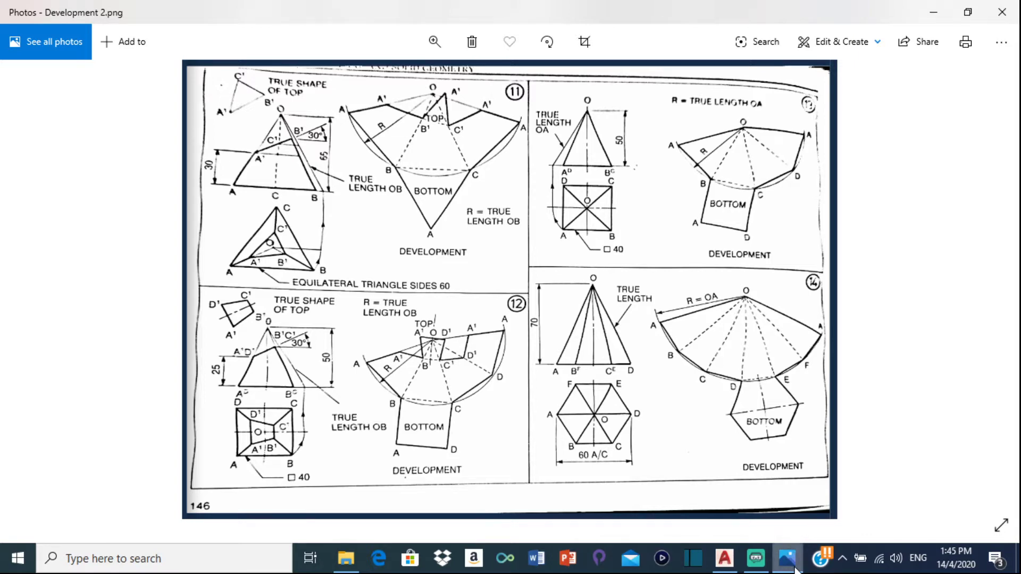
mouse_move(797, 568)
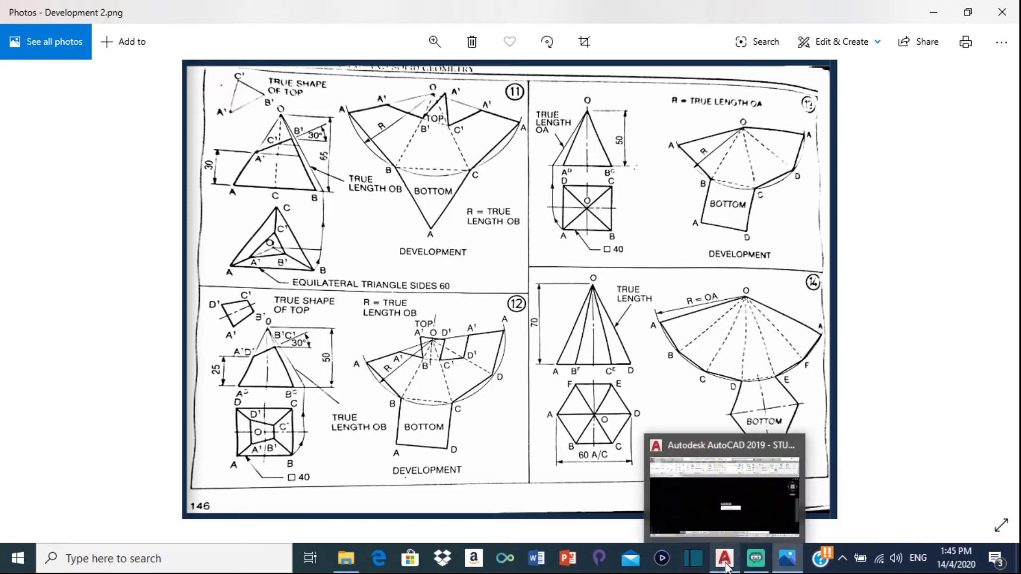
click(708, 497)
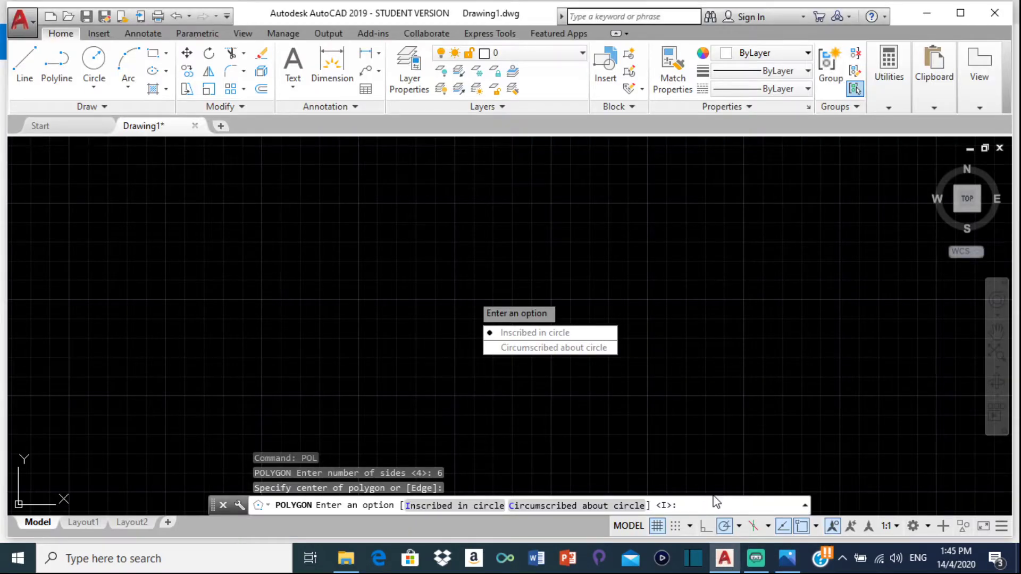
Complete the six-sided polygon as inscribed in a circle with a radius of 30
click(557, 334)
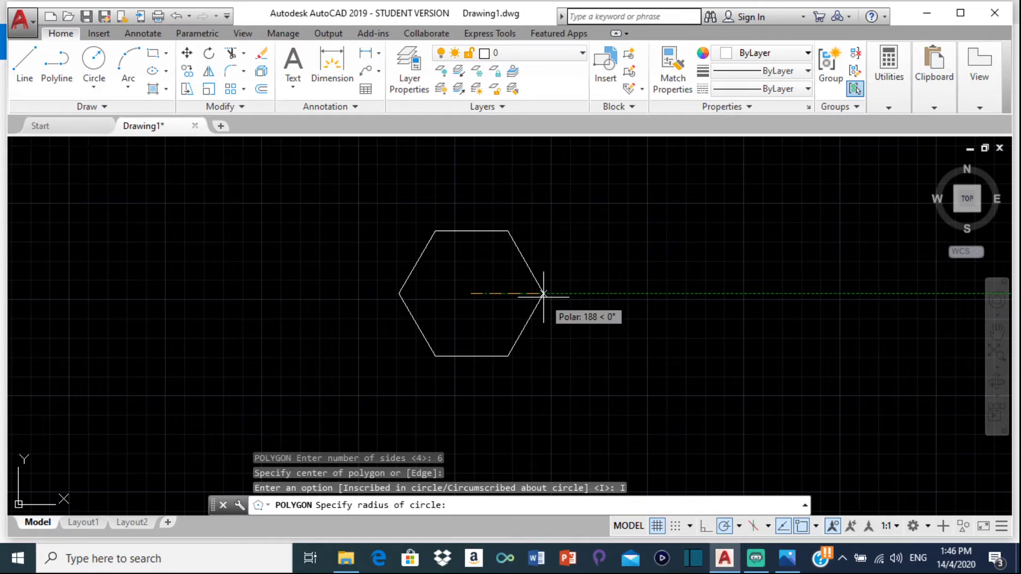
text(30)
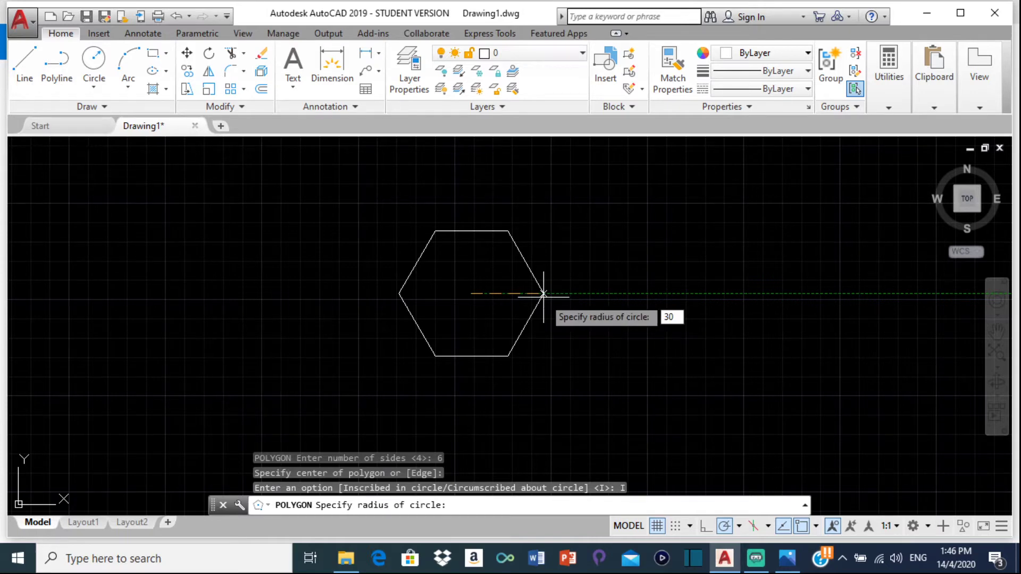
key(Return)
scroll(445, 288, up, 3)
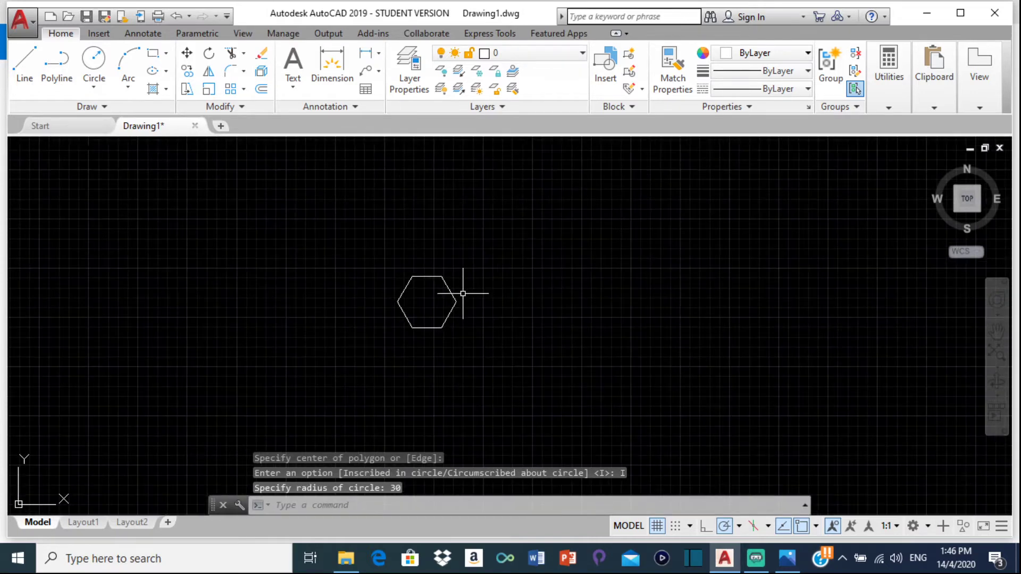
scroll(462, 290, up, 2)
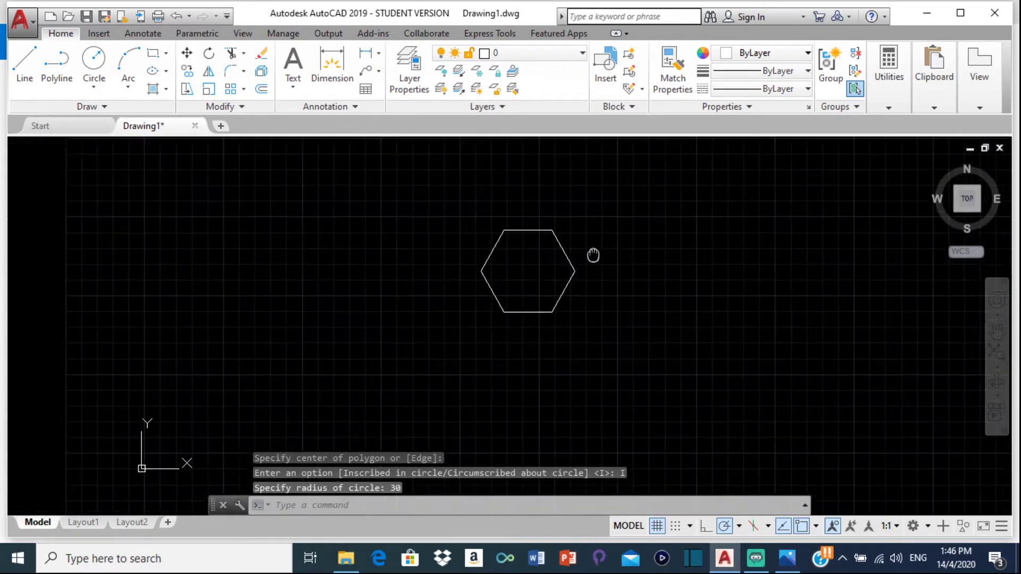
Measure the hexagon's distance across its two horizontal corners and end the measurement
click(899, 96)
click(884, 162)
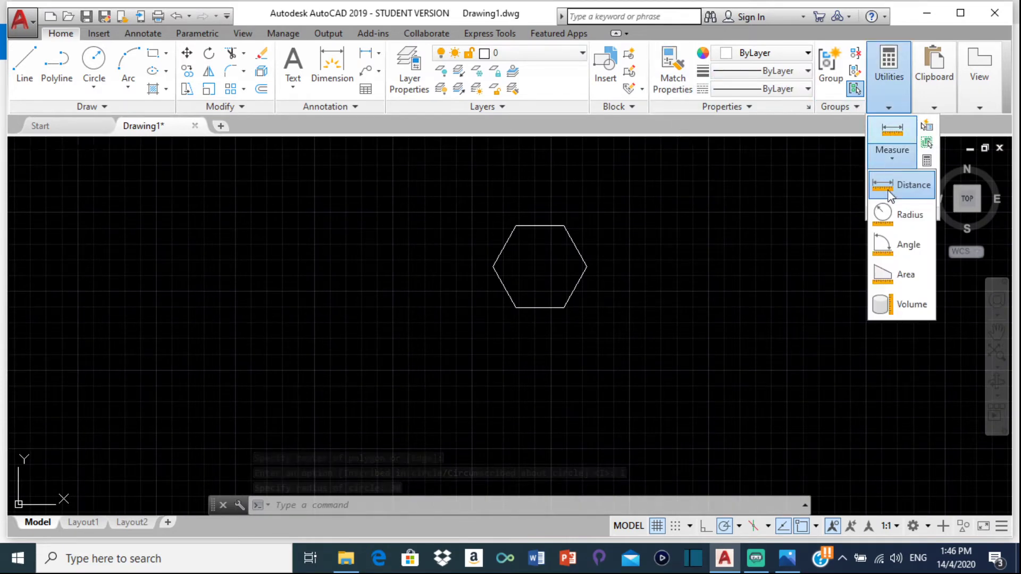
click(904, 184)
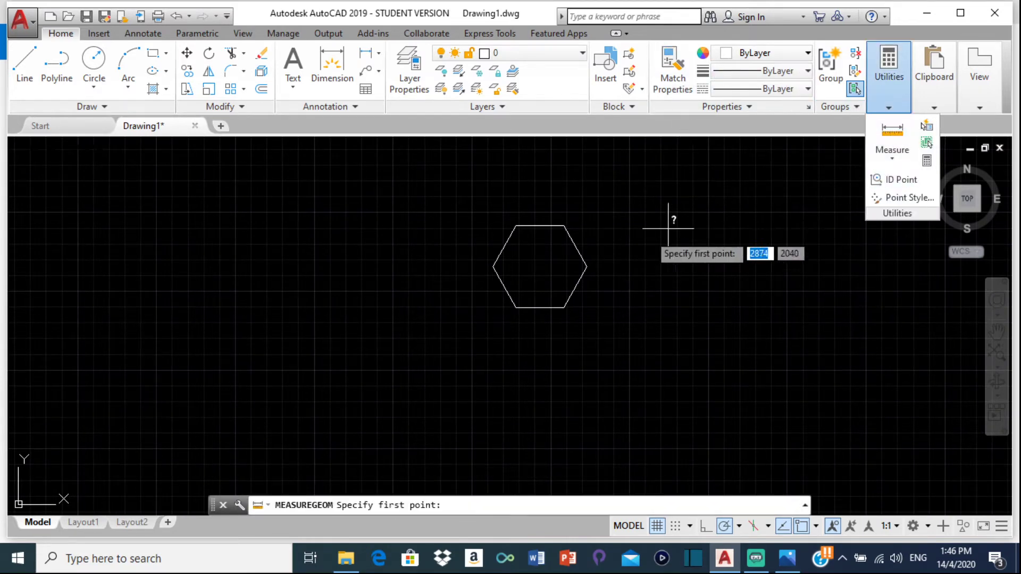
click(587, 267)
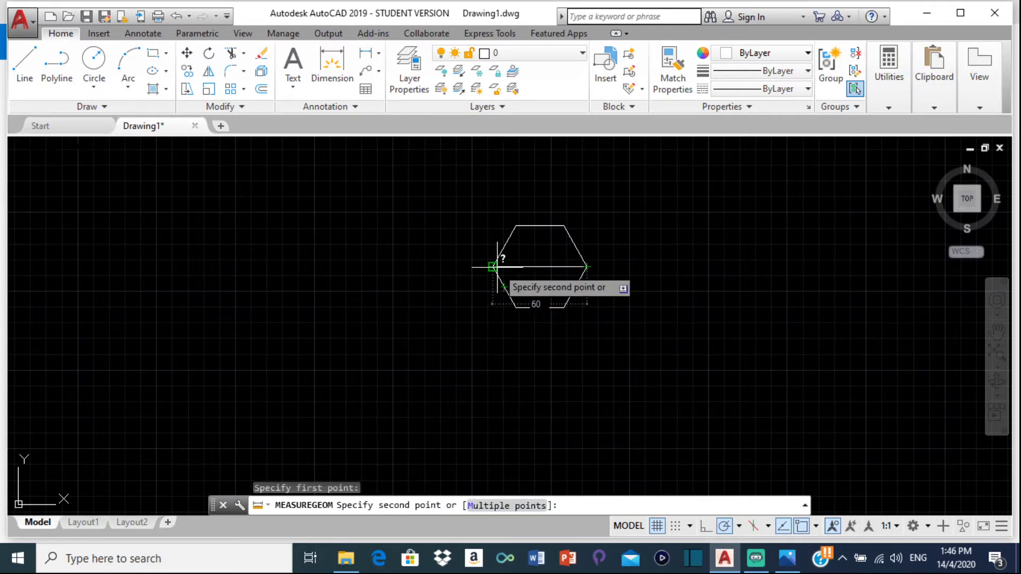
key(Escape)
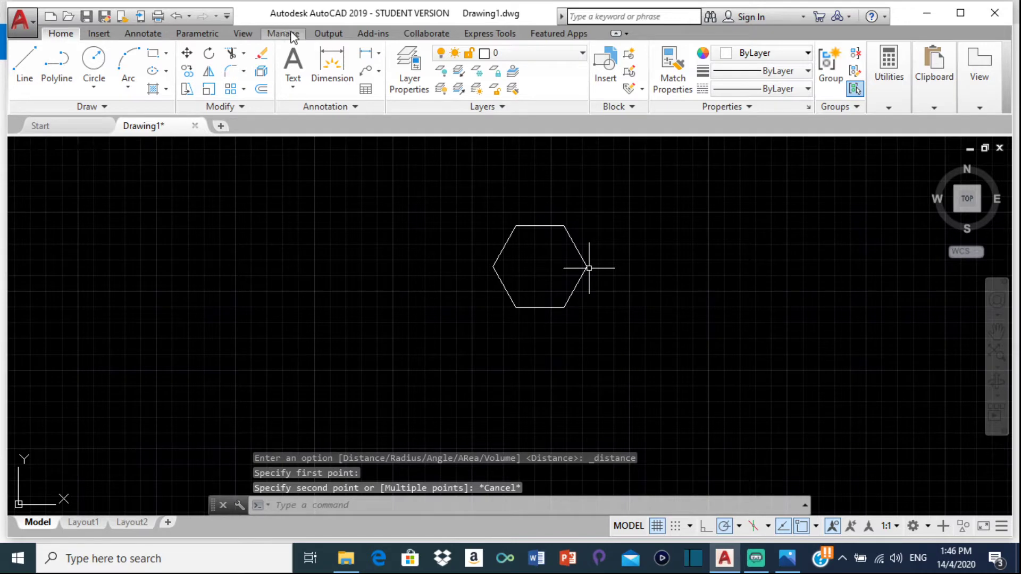
Draw three lines joining the opposite corners of the hexagon so that they cross at its centre
click(24, 61)
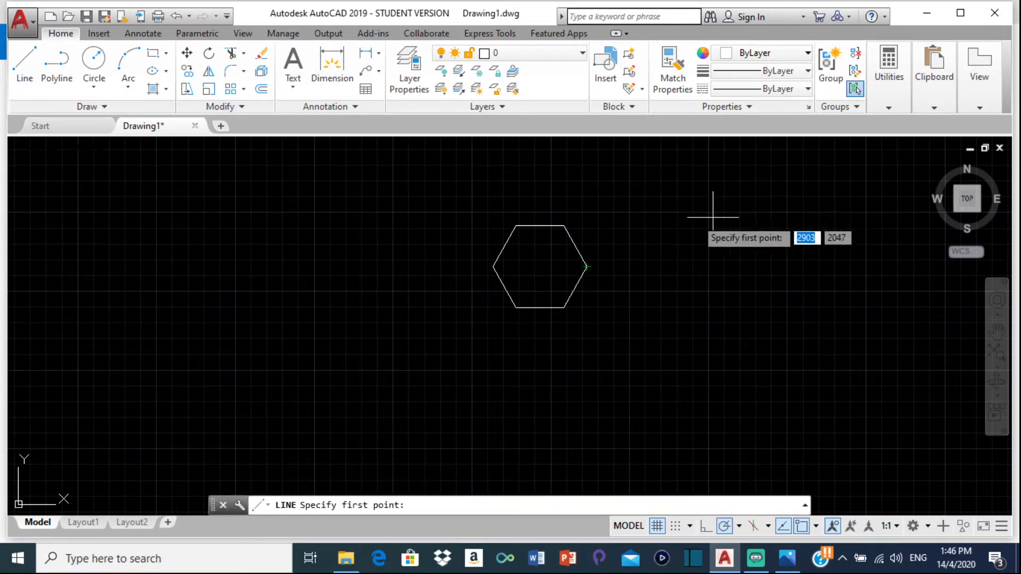
click(516, 226)
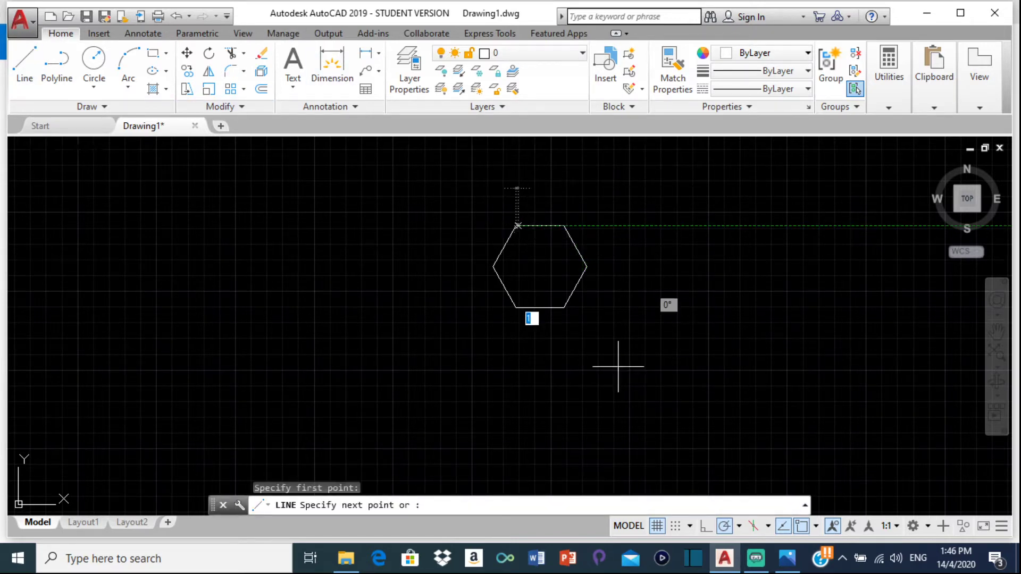
click(564, 308)
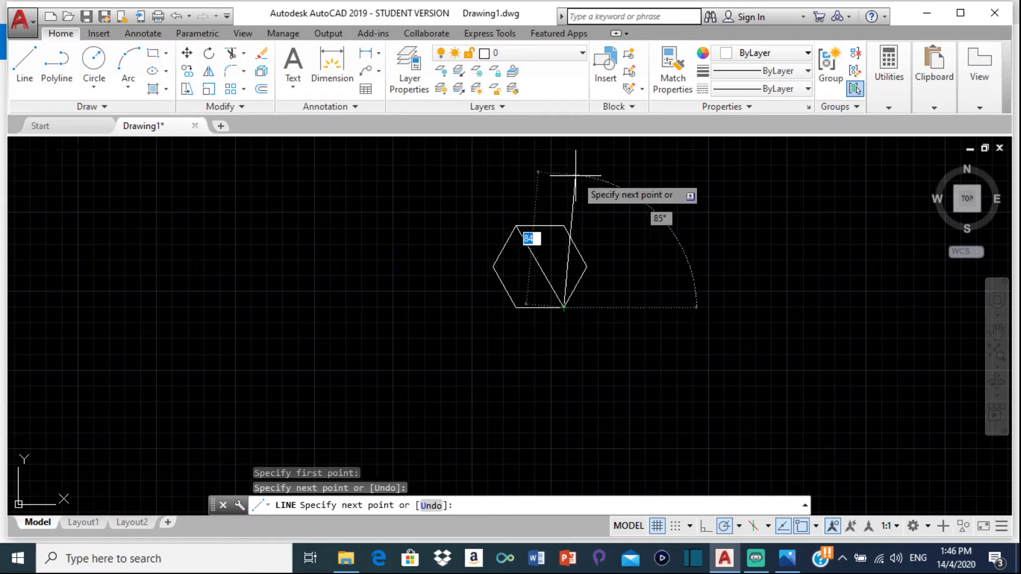
key(Return)
key(Return)
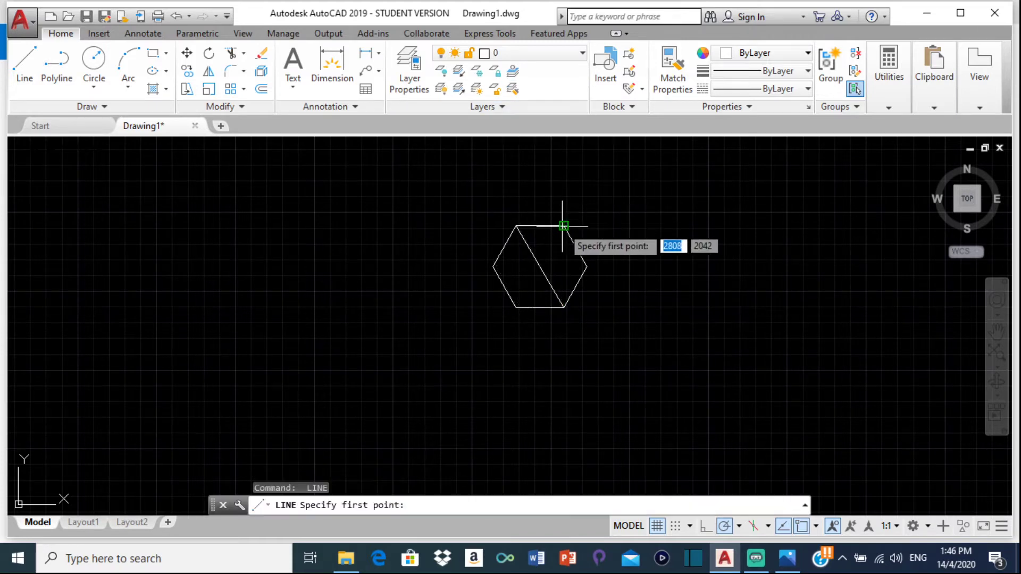
click(563, 224)
click(516, 308)
key(Return)
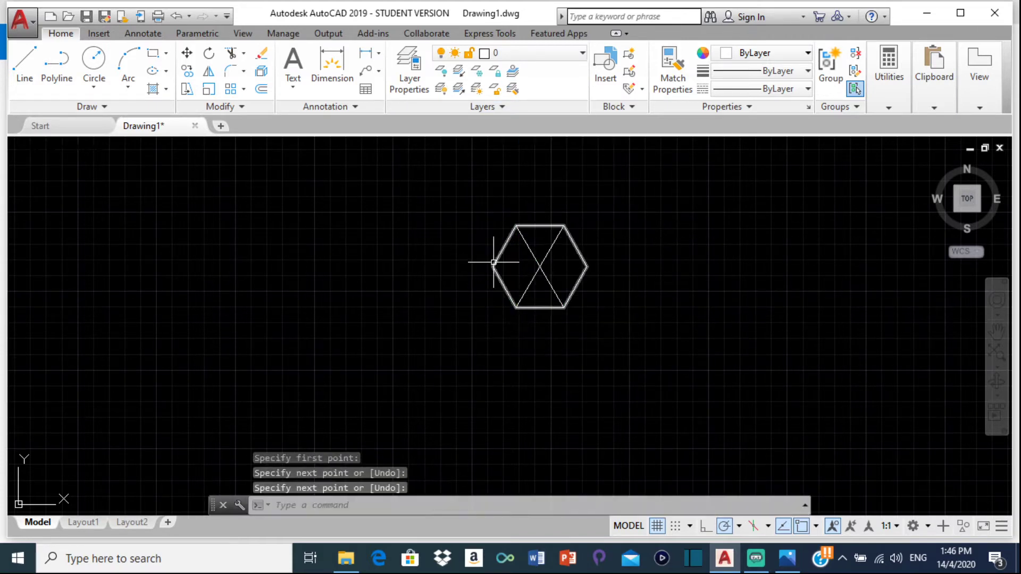
key(Return)
click(493, 266)
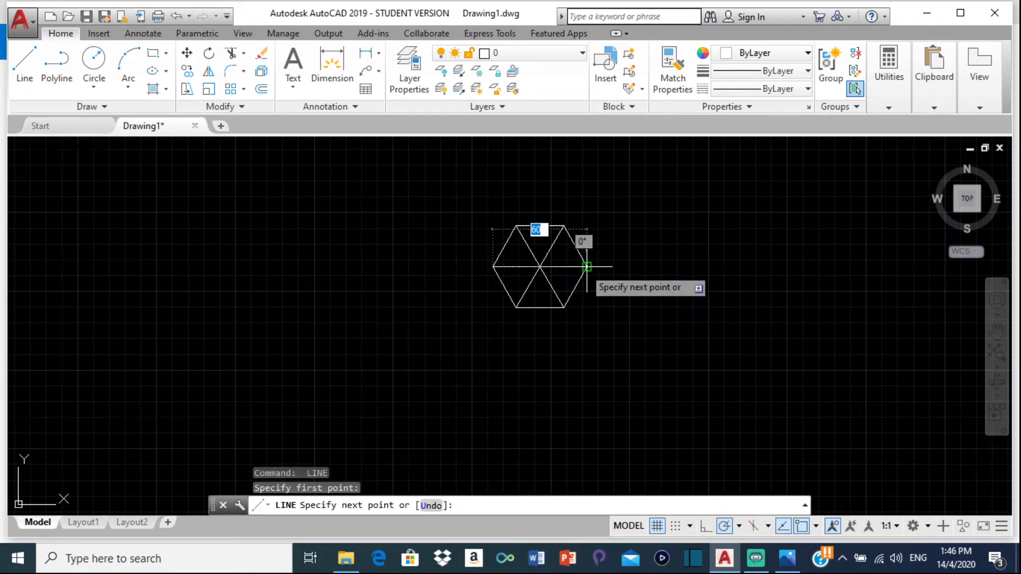
click(587, 266)
key(Return)
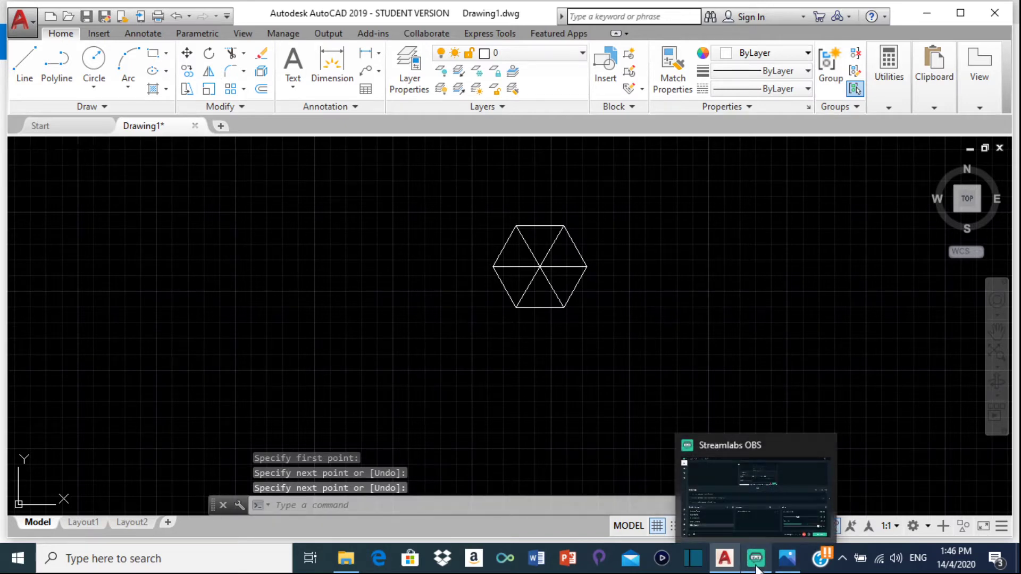
Check the corner labels of the hexagonal plan in the reference image and return to the AutoCAD drawing
mouse_move(787, 559)
click(782, 513)
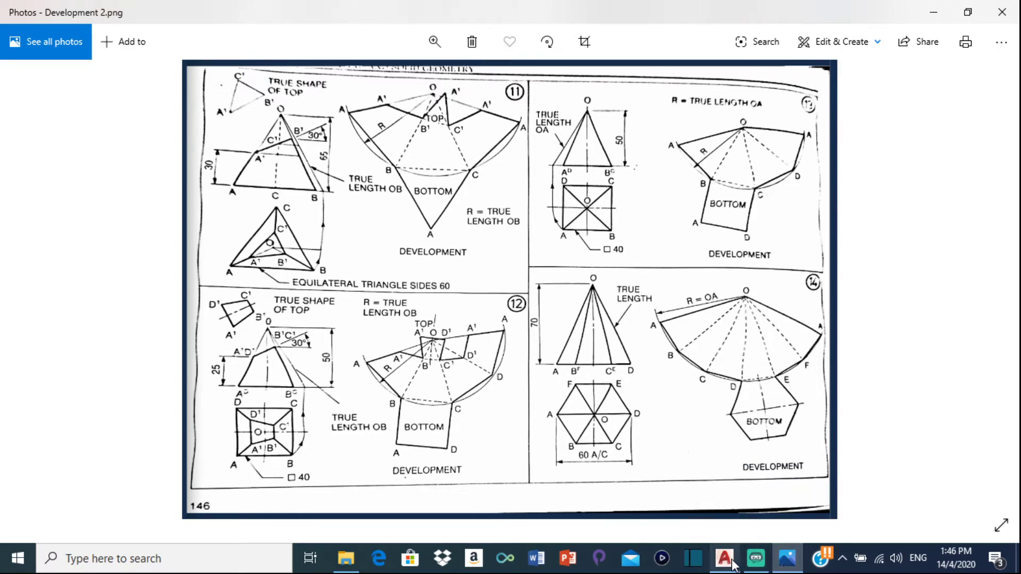
mouse_move(724, 558)
click(726, 495)
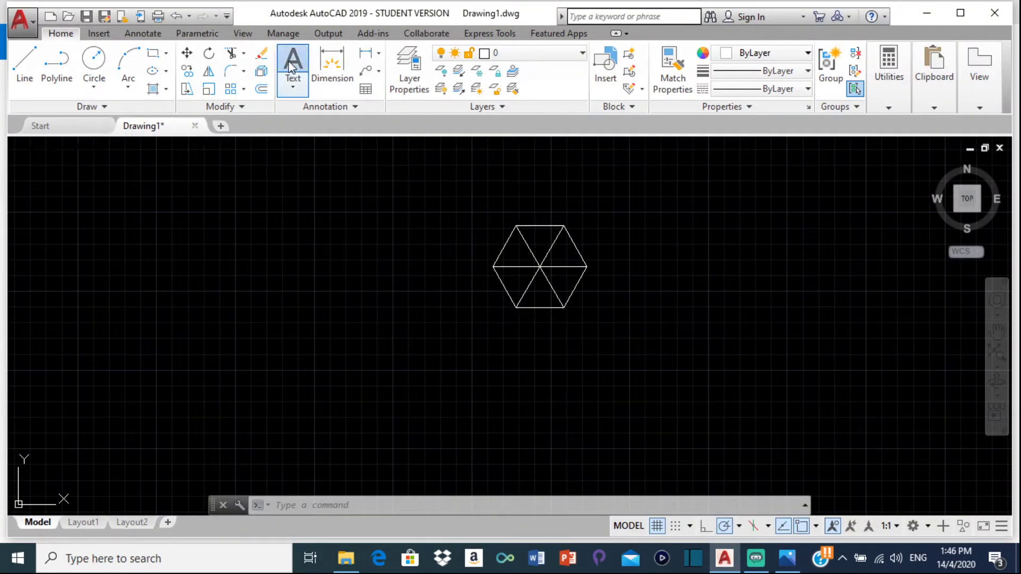
Add the multiline text "A" in the empty space to the left of the hexagon
click(417, 253)
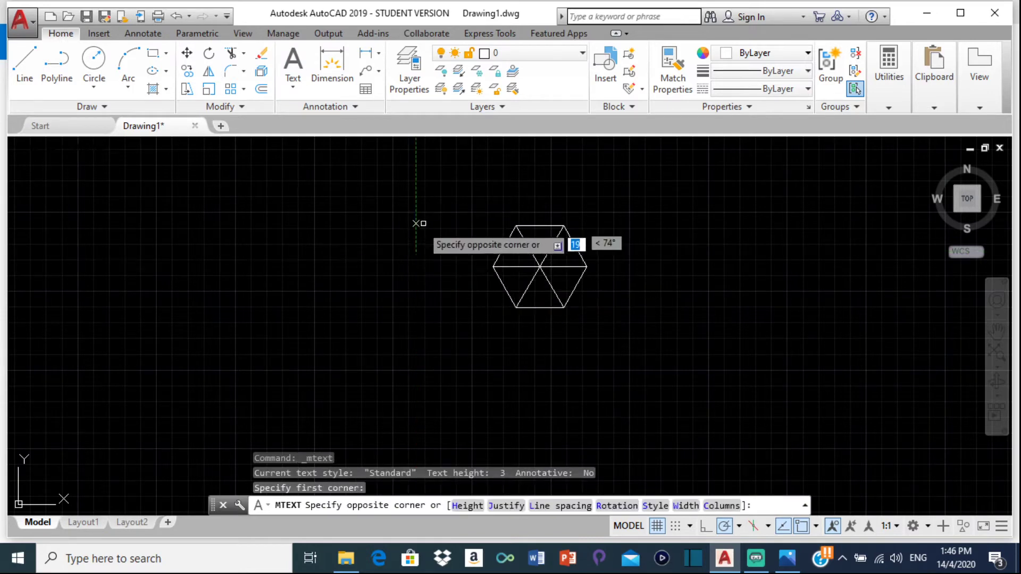
key(Escape)
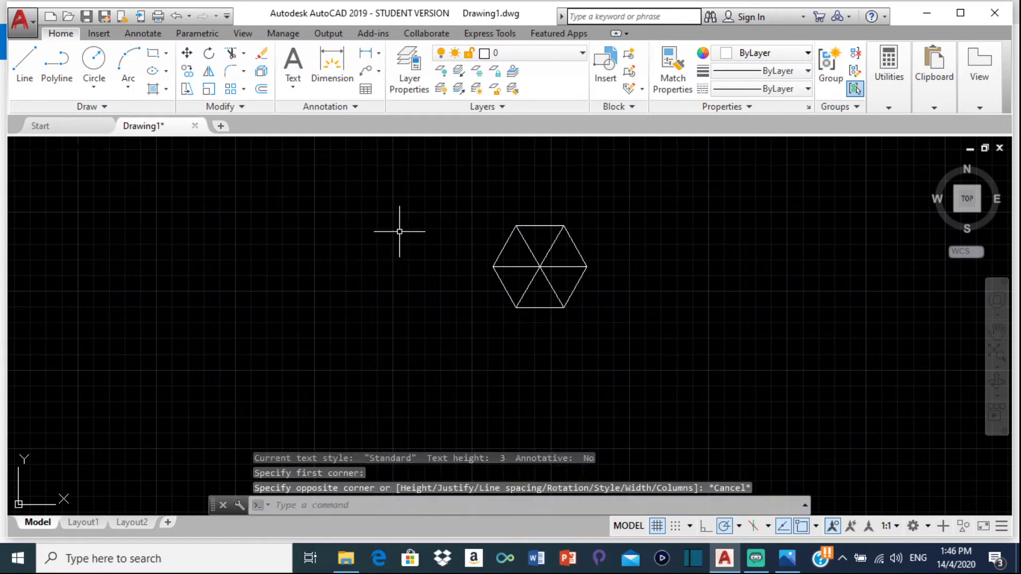
click(295, 85)
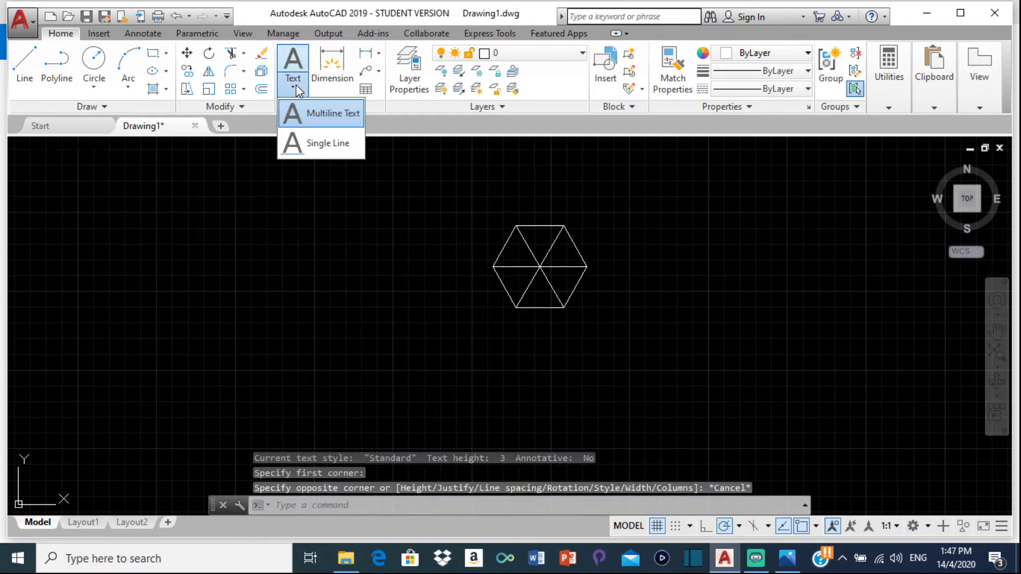
click(327, 114)
click(411, 246)
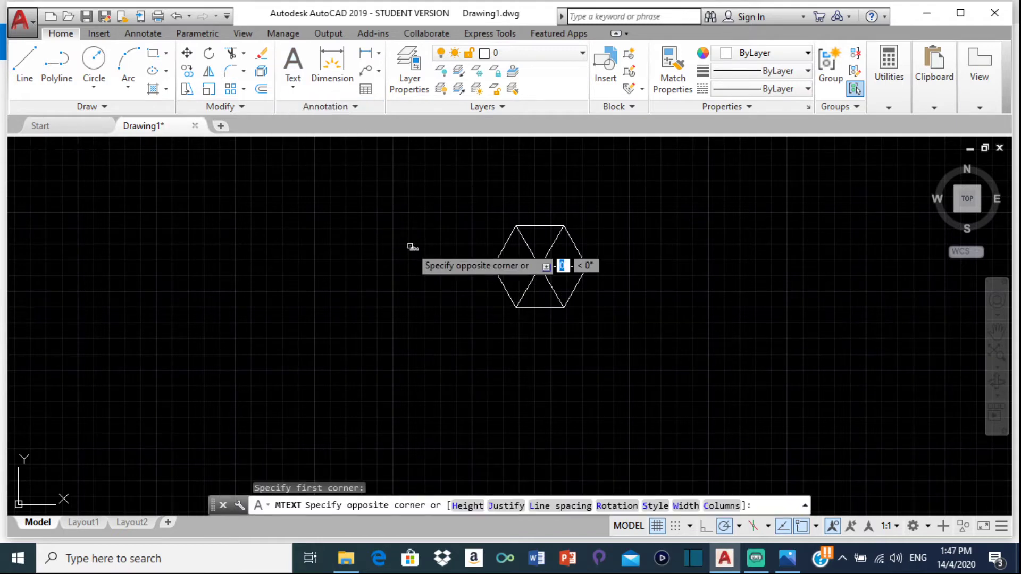
click(475, 284)
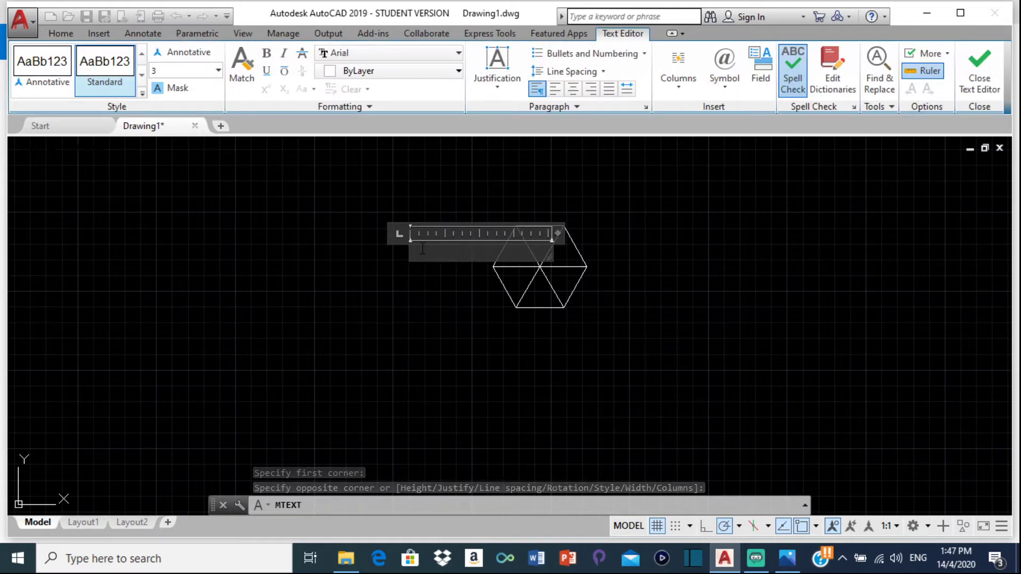
text(A)
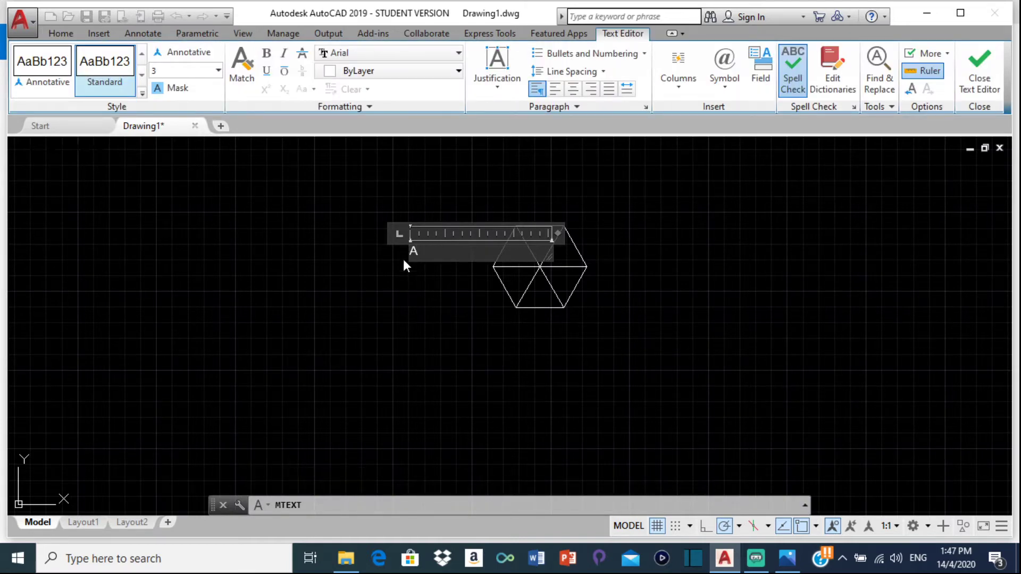
click(404, 261)
Move the letter A to just beside the hexagon's left corner
scroll(413, 257, up, 5)
scroll(413, 258, down, 3)
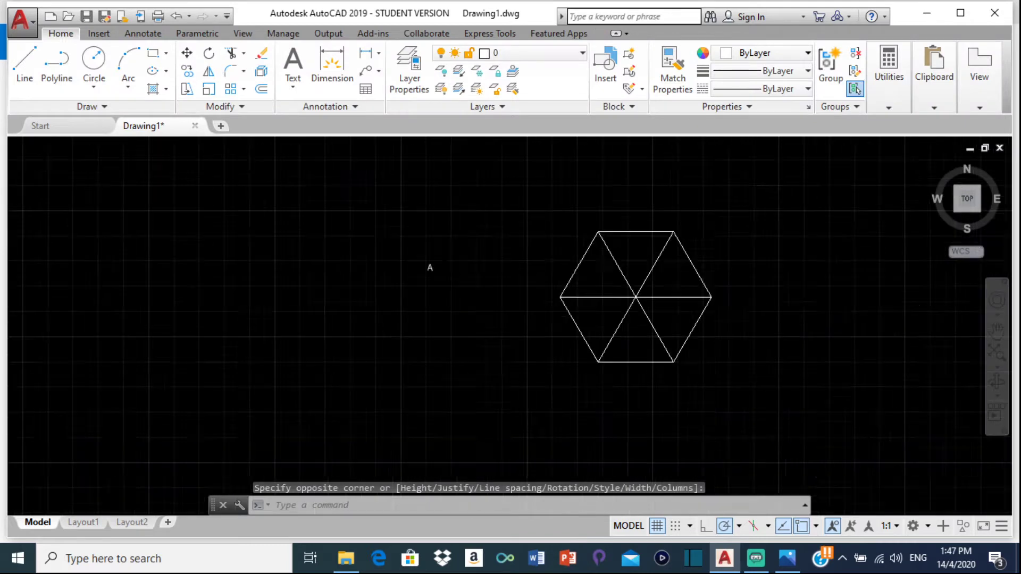
scroll(433, 261, down, 2)
scroll(444, 286, up, 2)
click(436, 272)
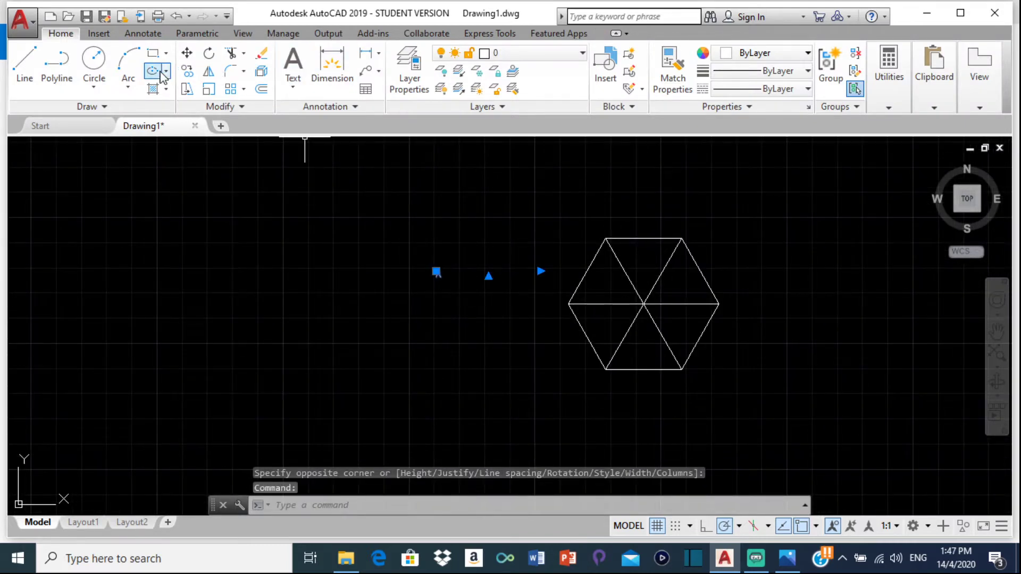
click(187, 53)
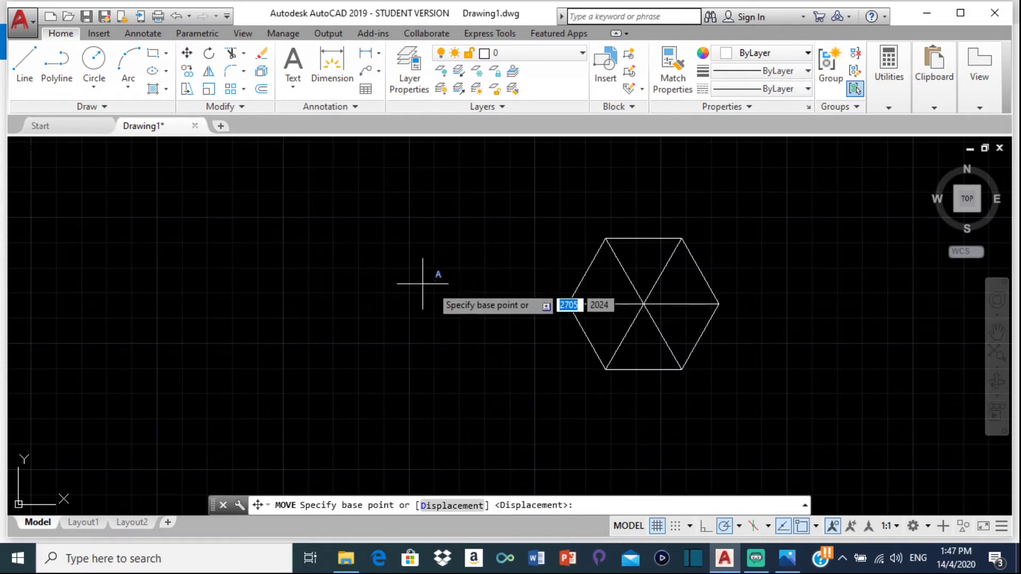
click(439, 274)
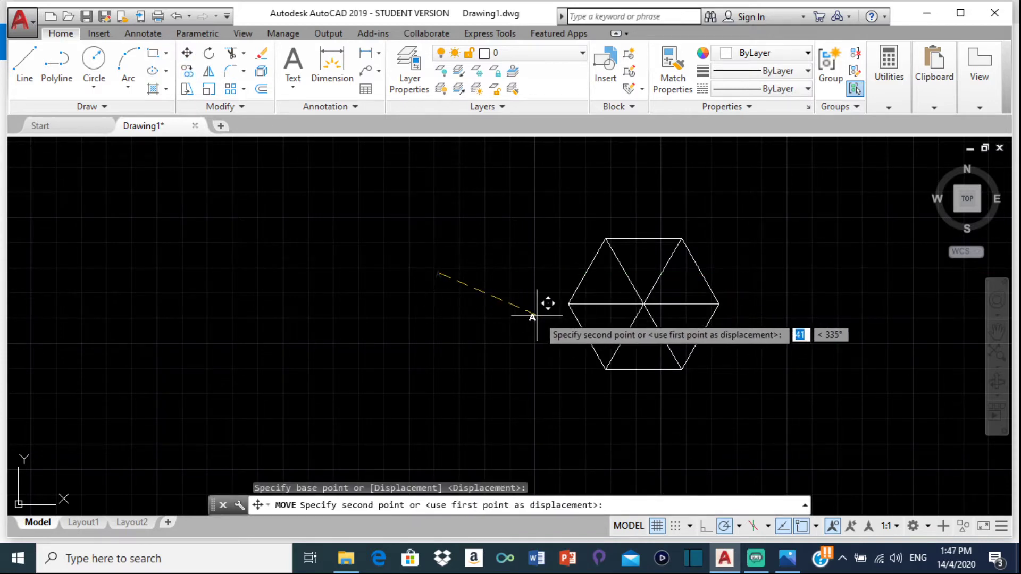
click(551, 303)
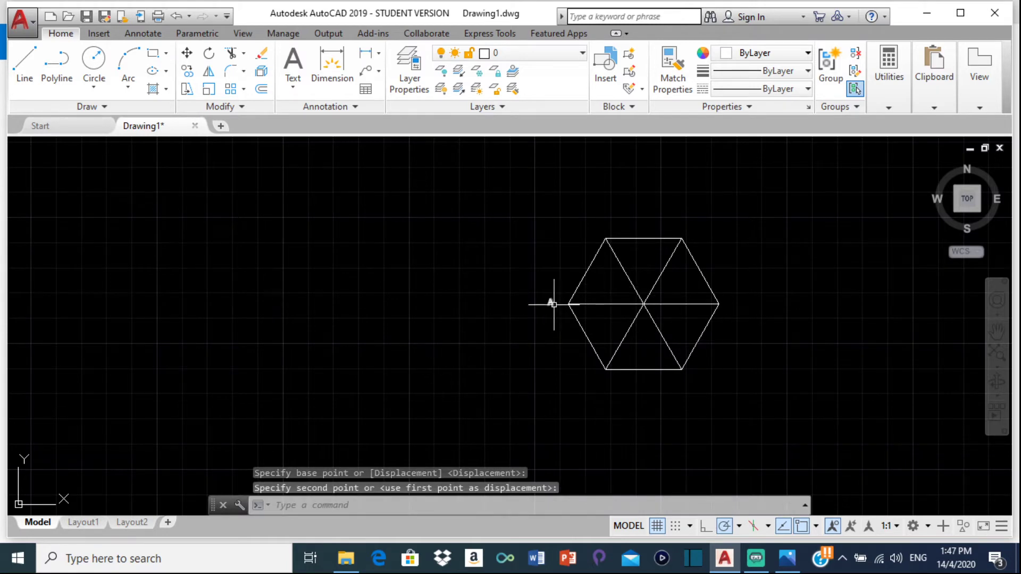
Scale the letter A beside the hexagon by a factor of 2, using its upper-left point as the base
click(553, 302)
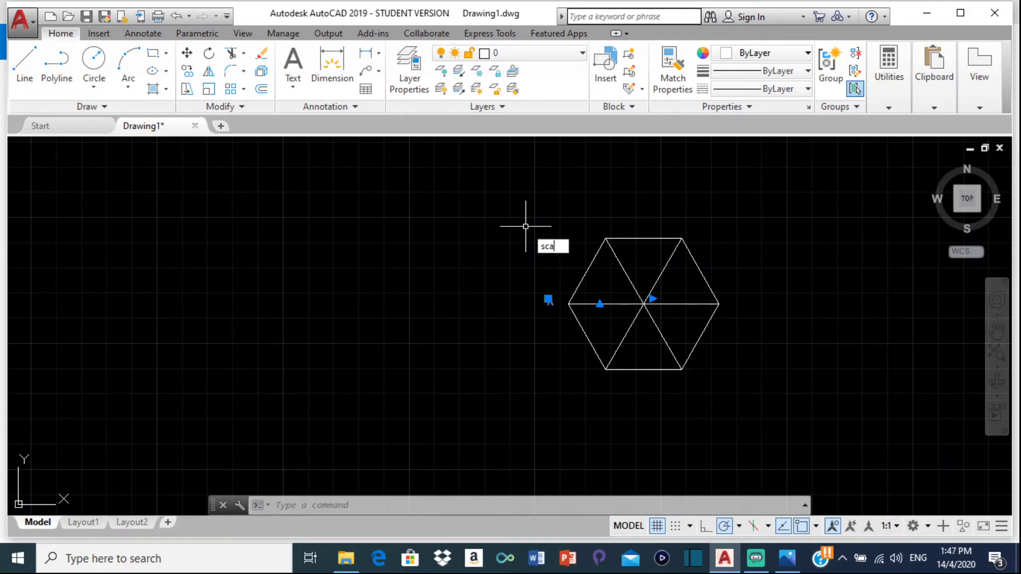
text(sca)
click(594, 258)
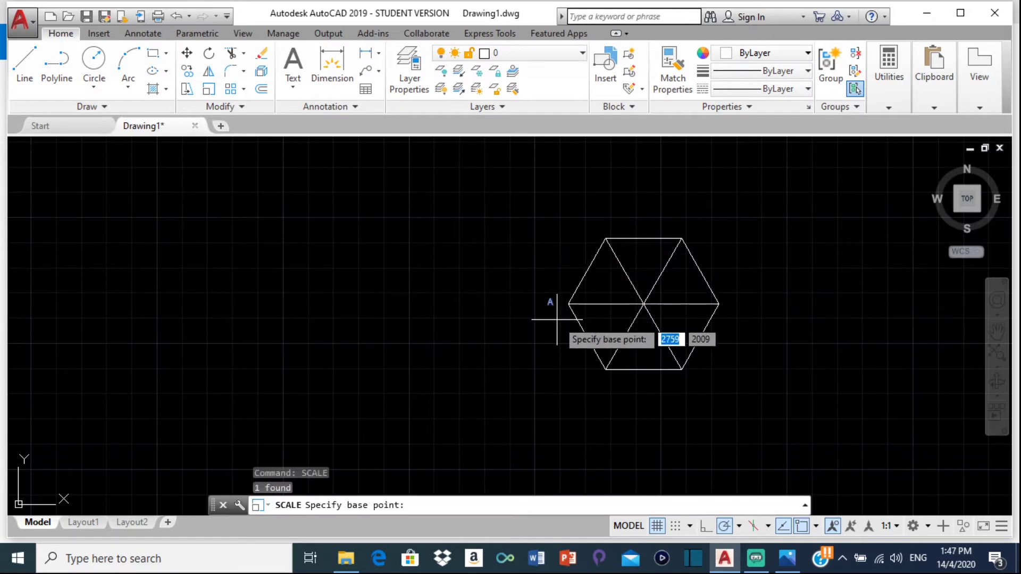
click(548, 298)
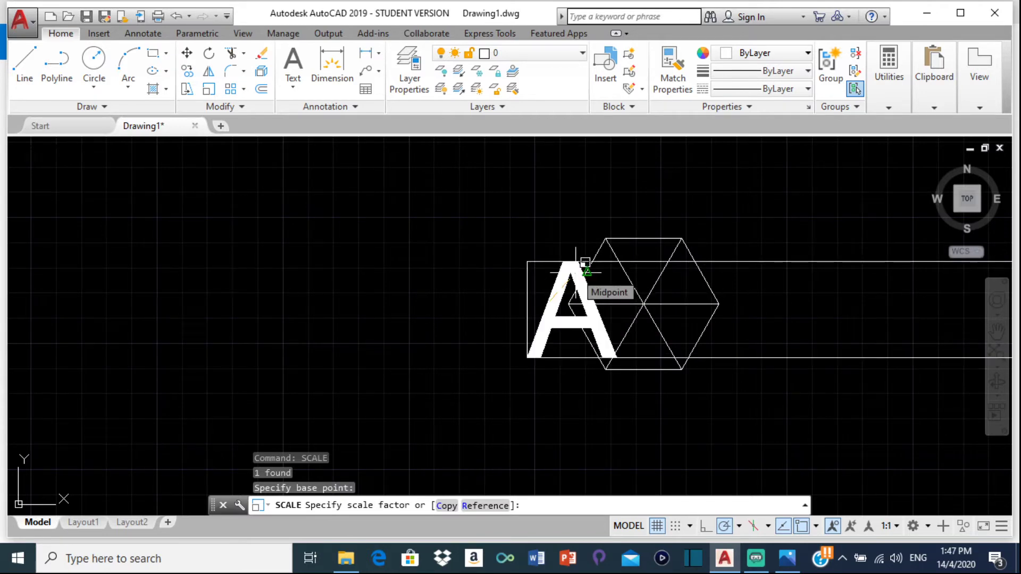
text(2)
key(Return)
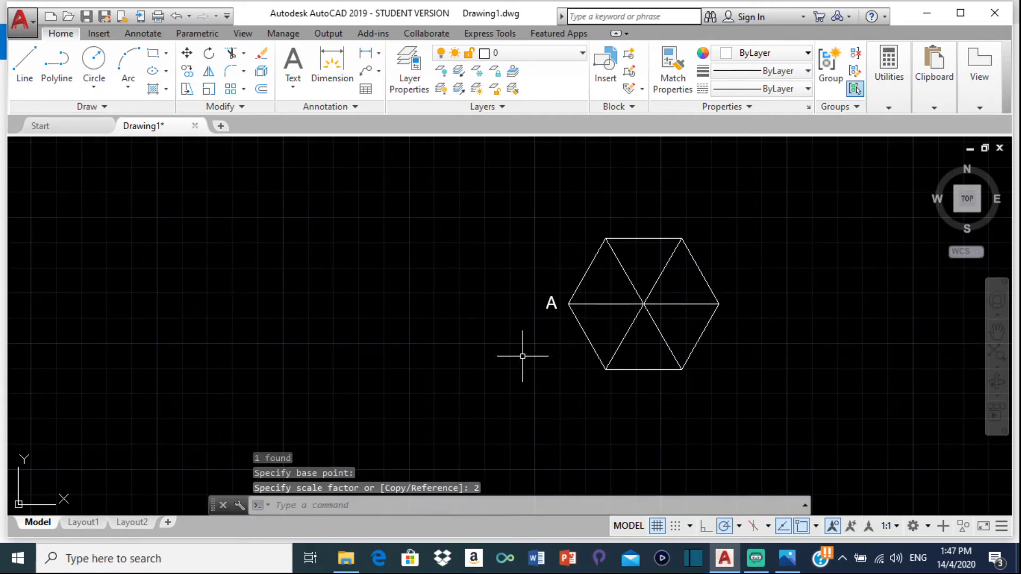
Change the colour of the letter A to green and clear the selection
click(557, 300)
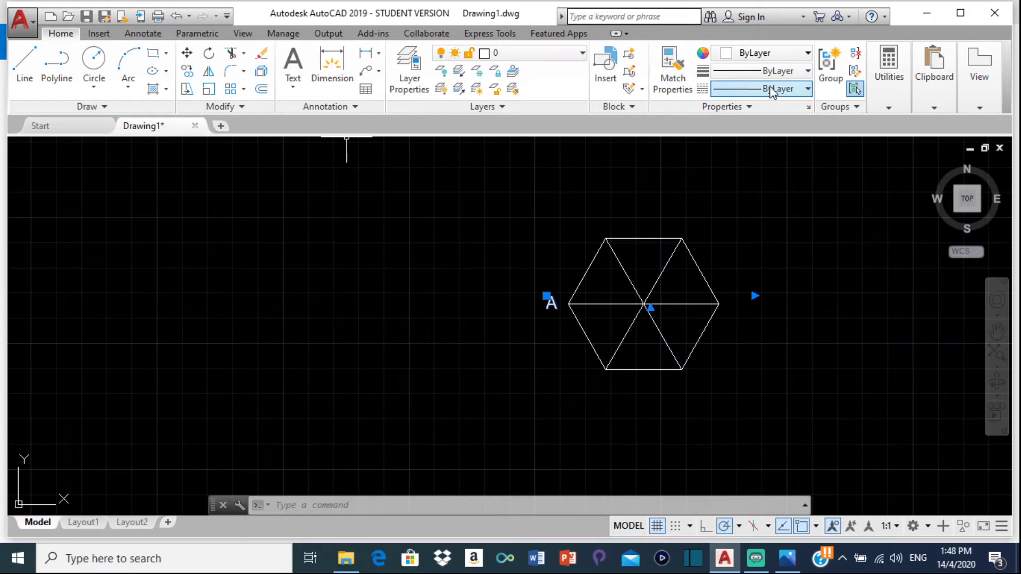
click(795, 55)
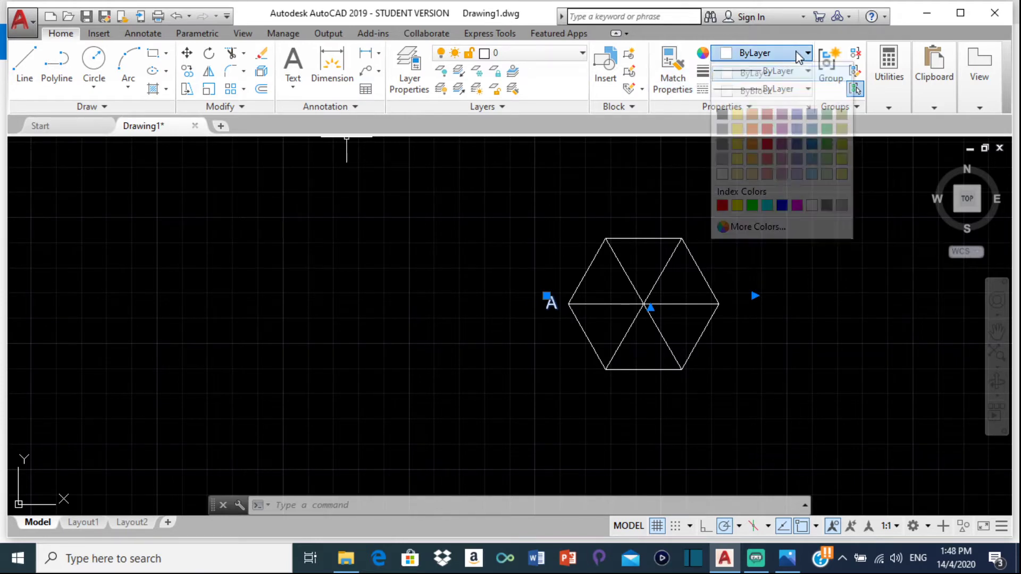
click(752, 205)
click(548, 316)
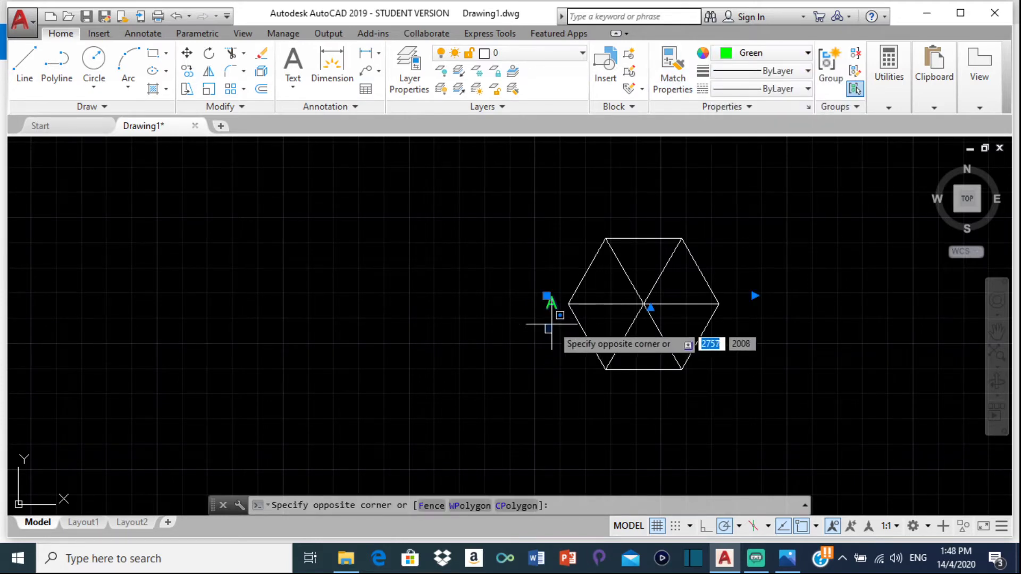
key(Escape)
key(Escape)
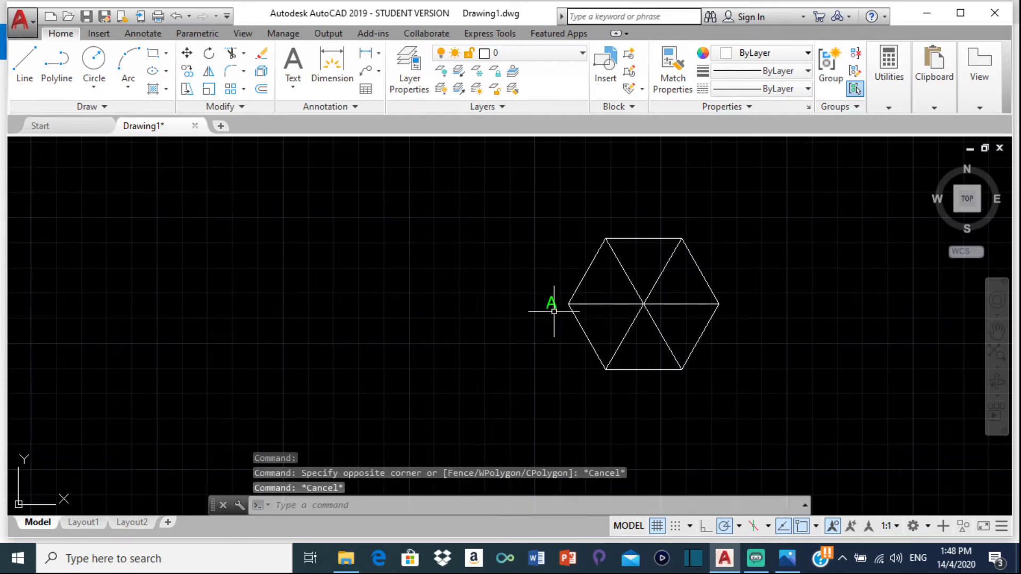
Copy the green letter A to the other five corners of the hexagon and beside its centre point
click(551, 305)
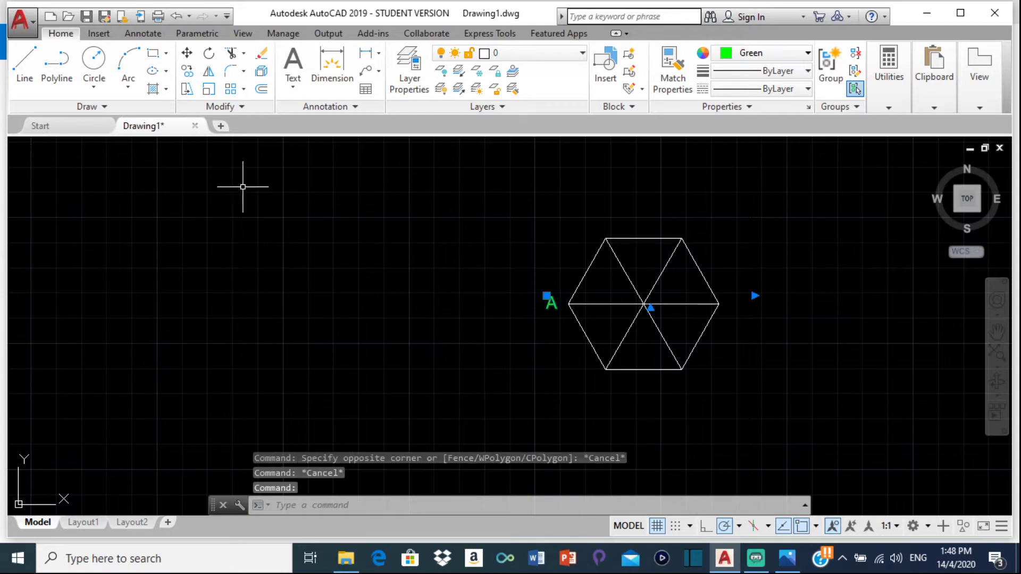
click(187, 71)
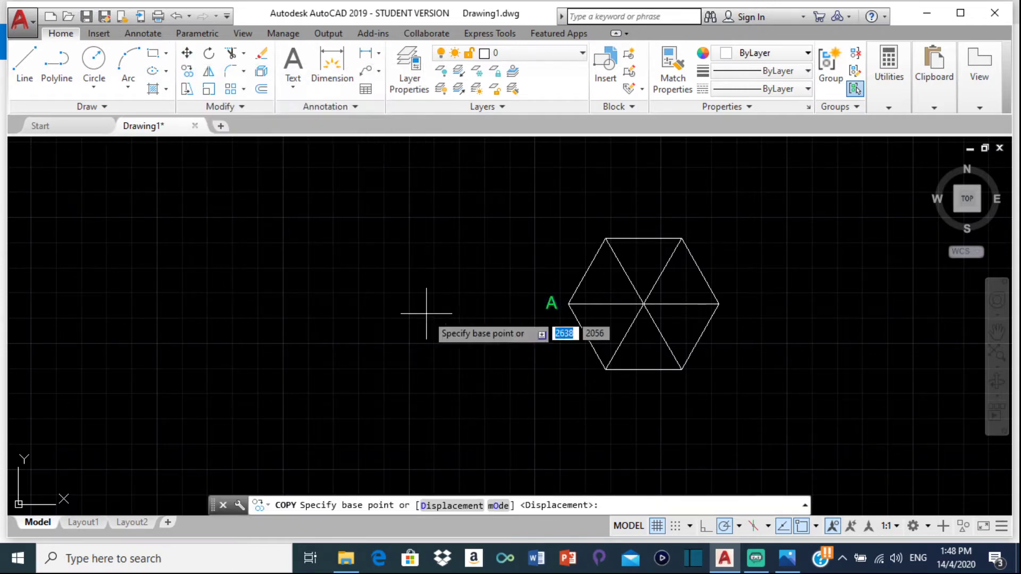
click(553, 301)
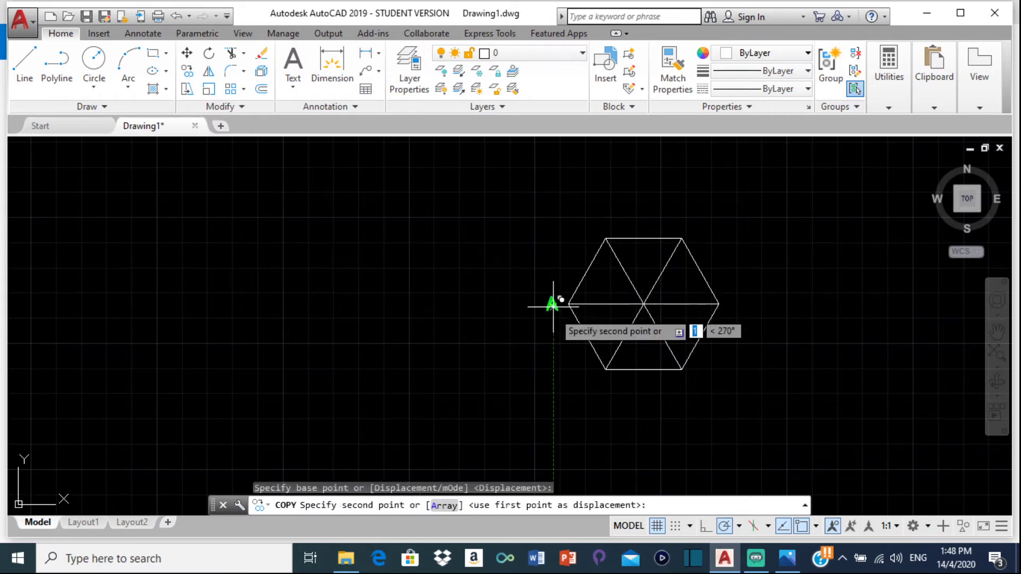
click(601, 383)
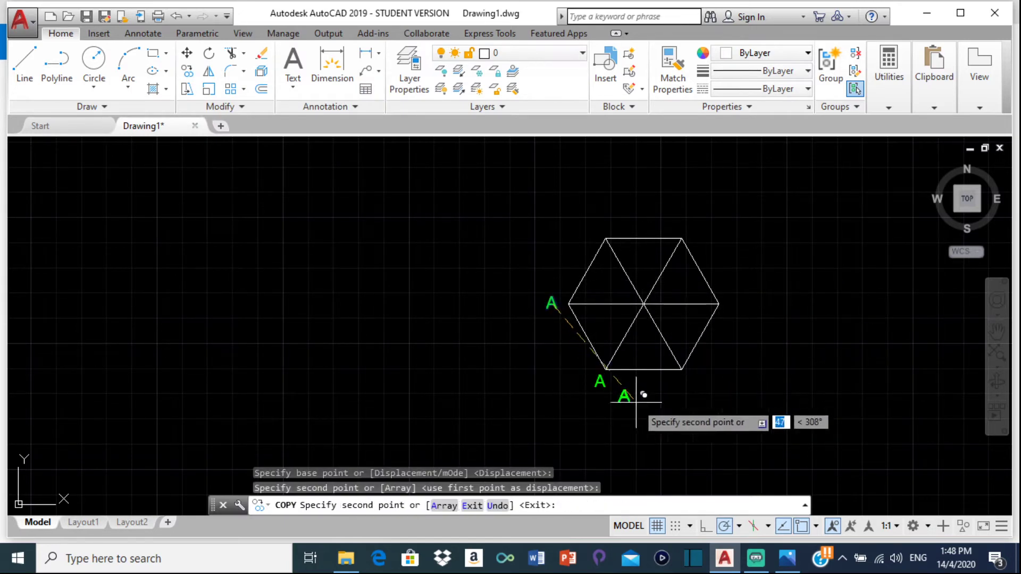
click(689, 384)
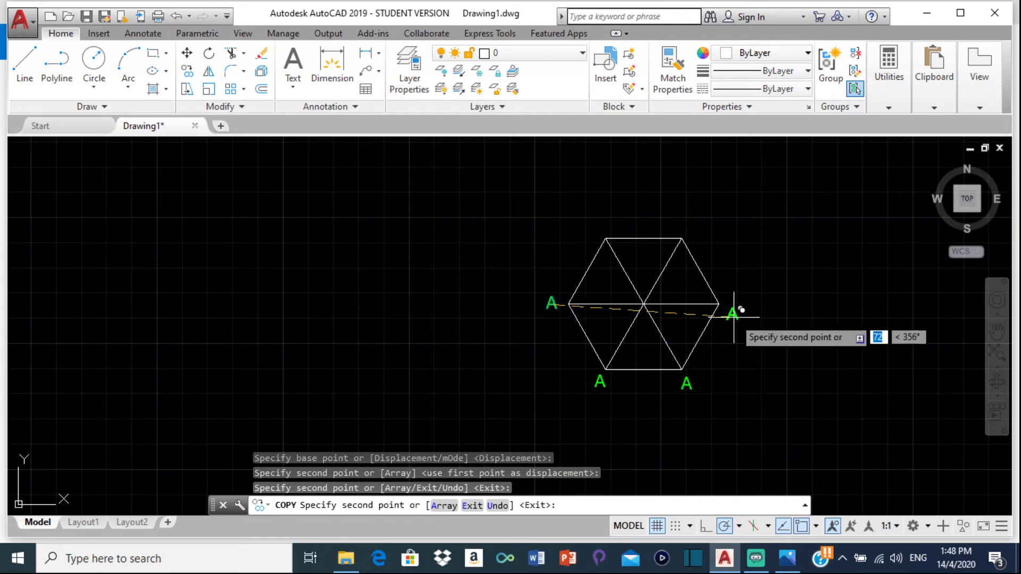
click(732, 305)
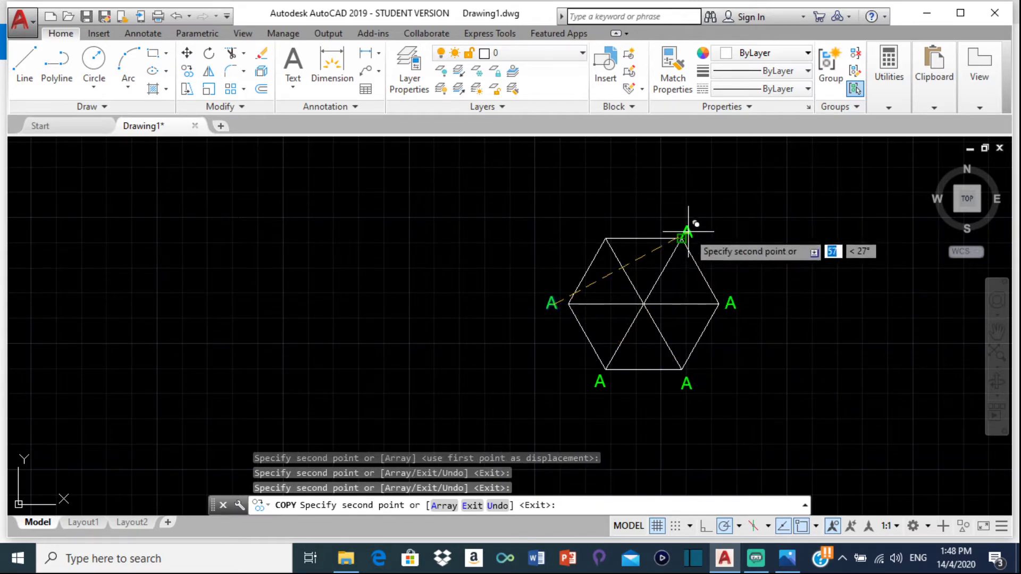
click(687, 227)
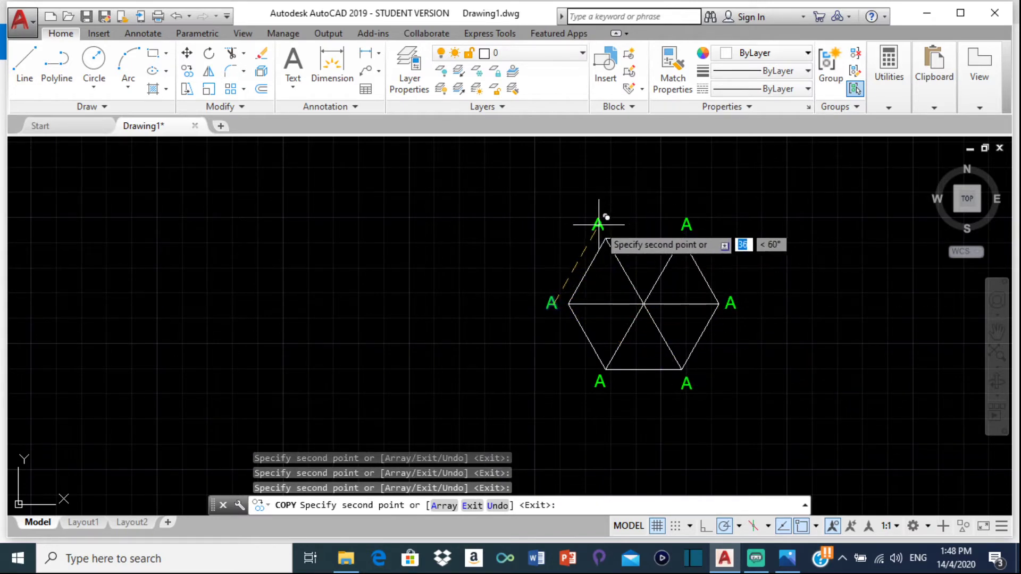
click(601, 227)
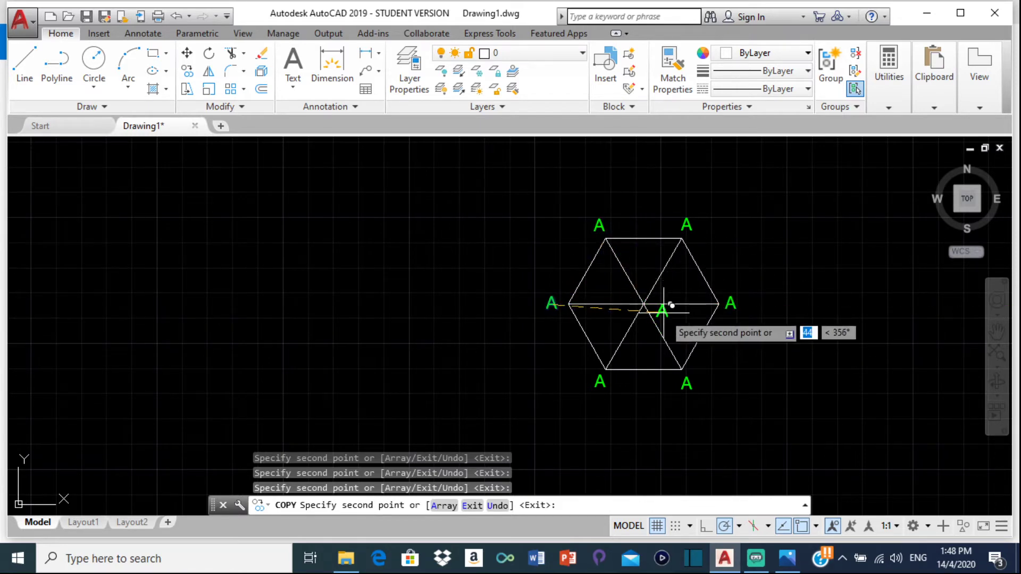
key(Escape)
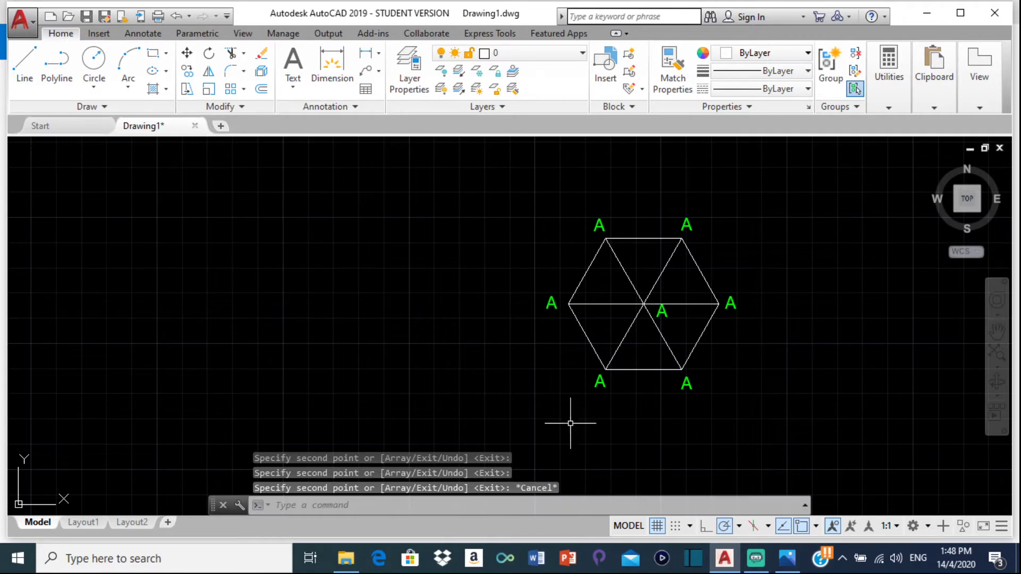
Change the copied label at the hexagon's lower-left corner to B
click(603, 381)
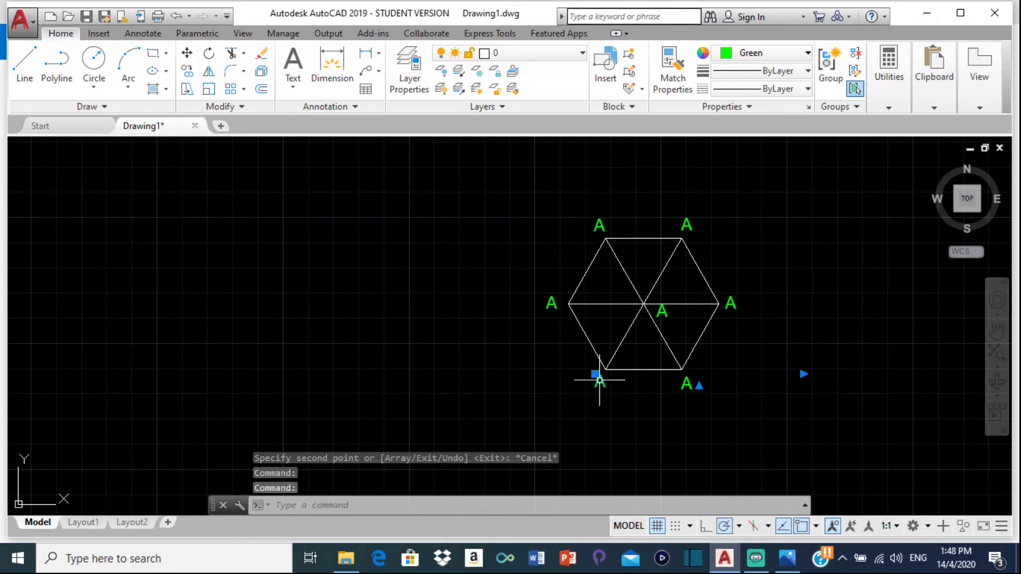
double_click(599, 380)
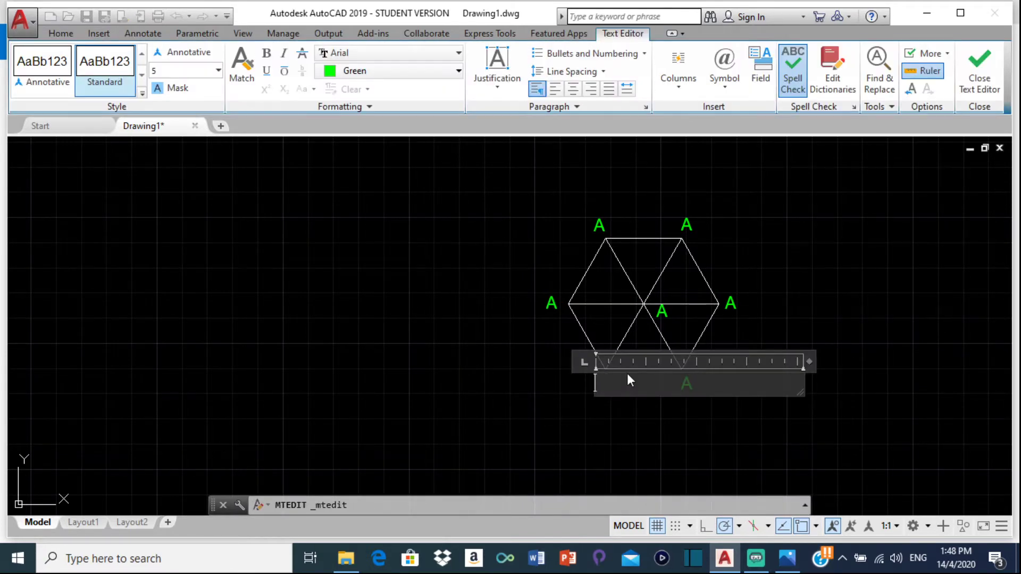
text(B)
click(665, 454)
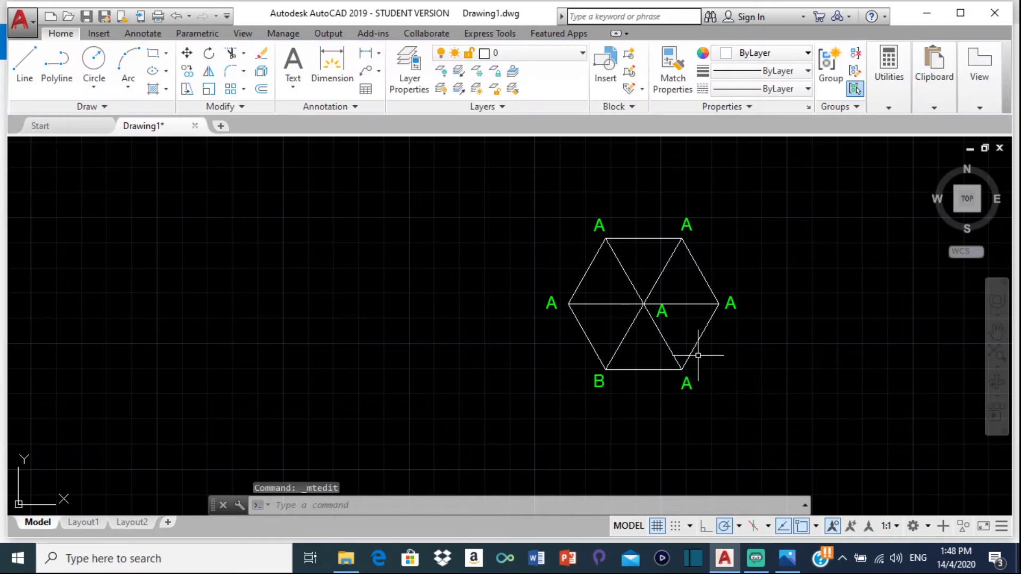
Change the label at the hexagon's lower-right corner to C and the one at its right corner to D
double_click(684, 383)
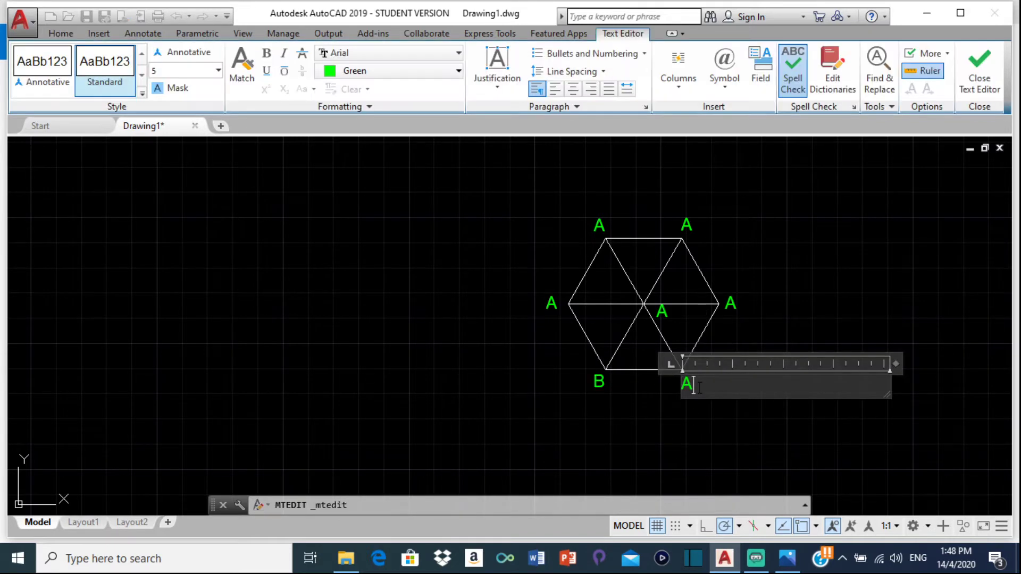
click(743, 327)
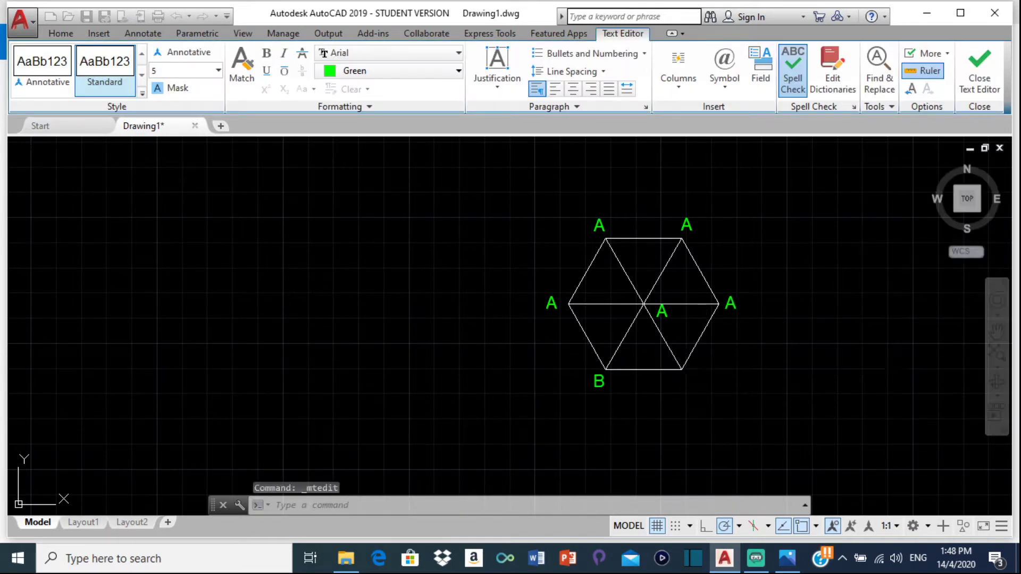
double_click(731, 303)
key(BackSpace)
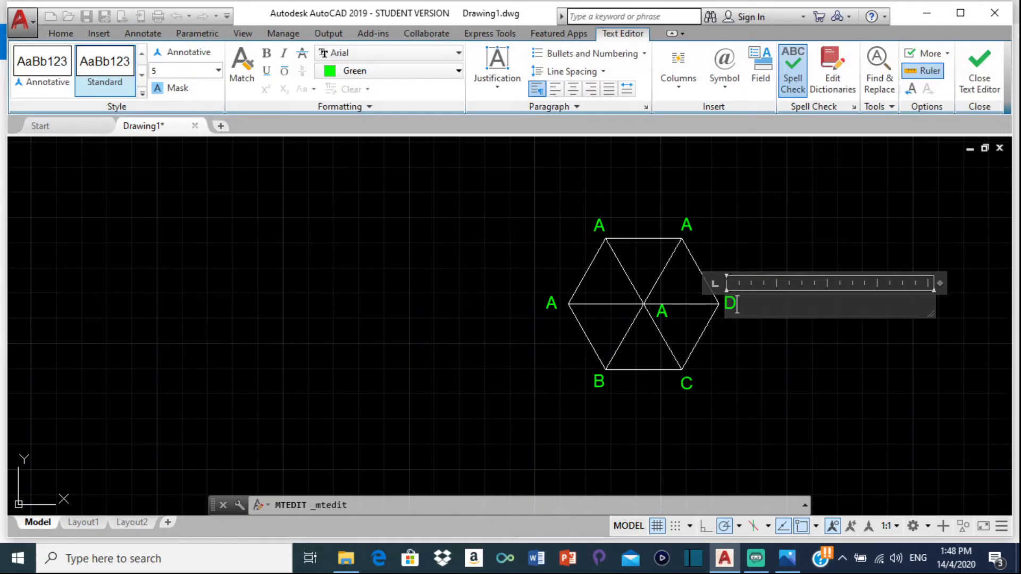
Change the label at the hexagon's upper-right corner to E and the one at its upper-left corner to F
click(686, 225)
double_click(686, 225)
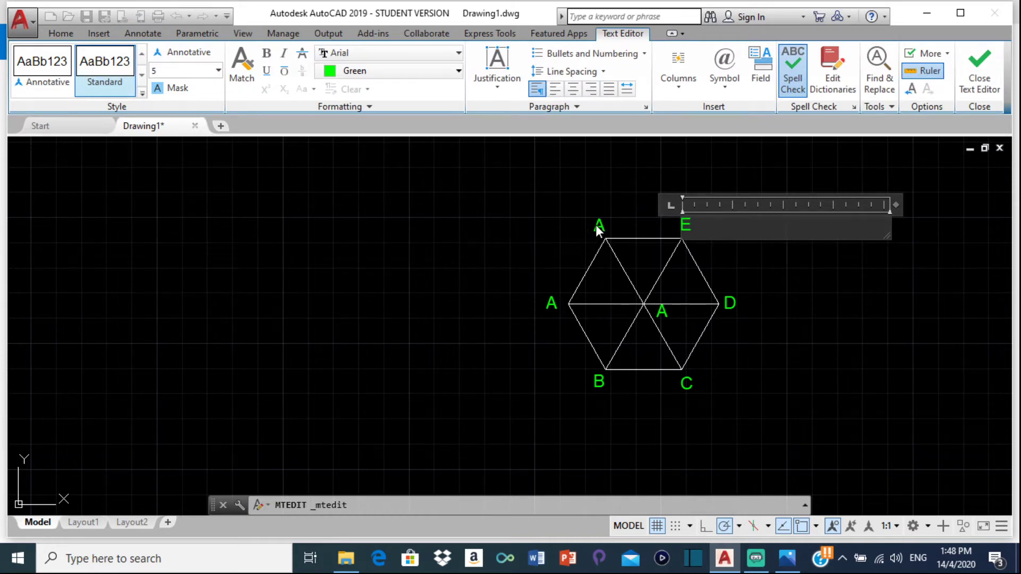
click(596, 226)
double_click(599, 226)
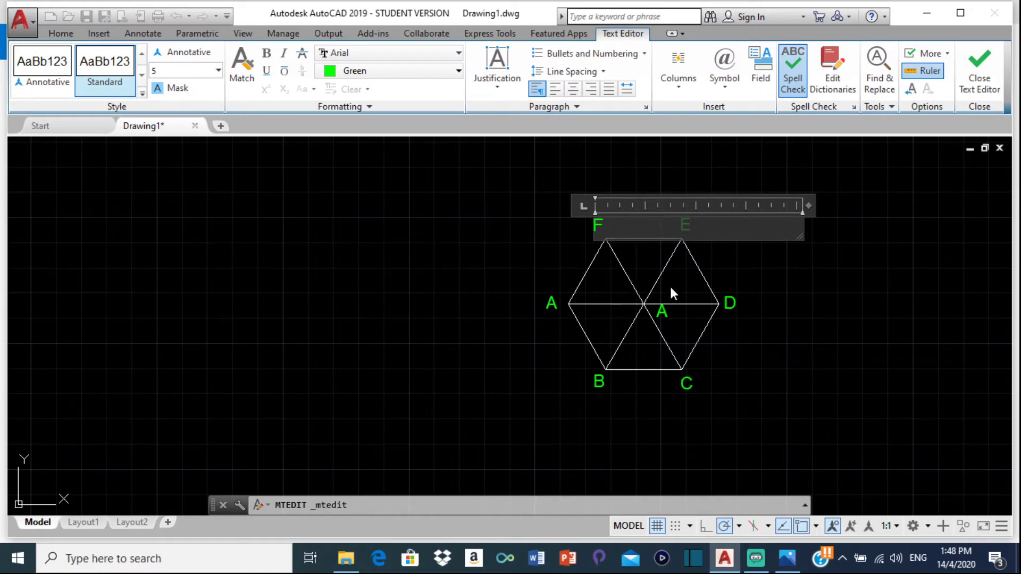
Change the label beside the hexagon's centre to O and finish the text editing
click(661, 308)
double_click(663, 311)
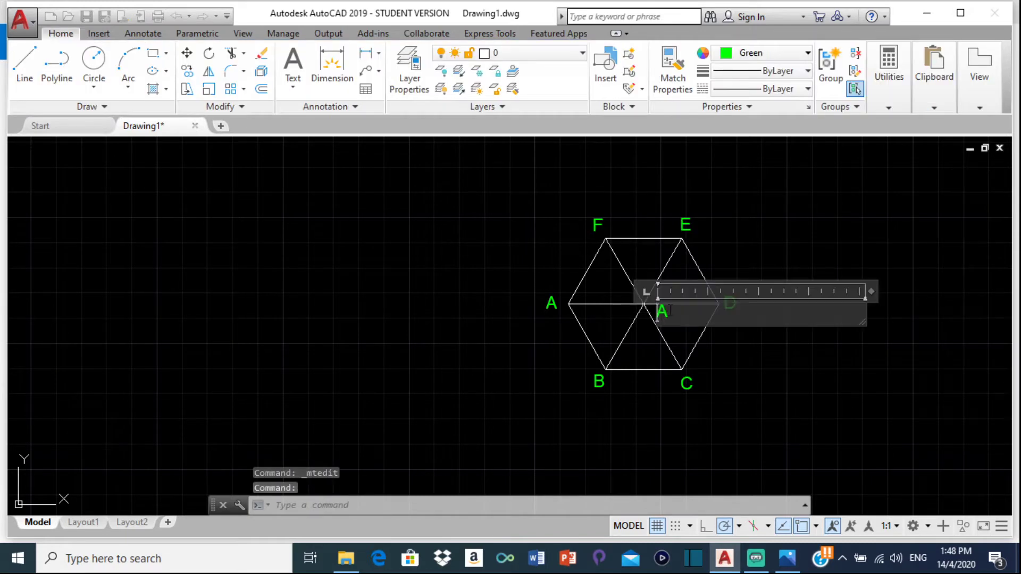
key(BackSpace)
text(O)
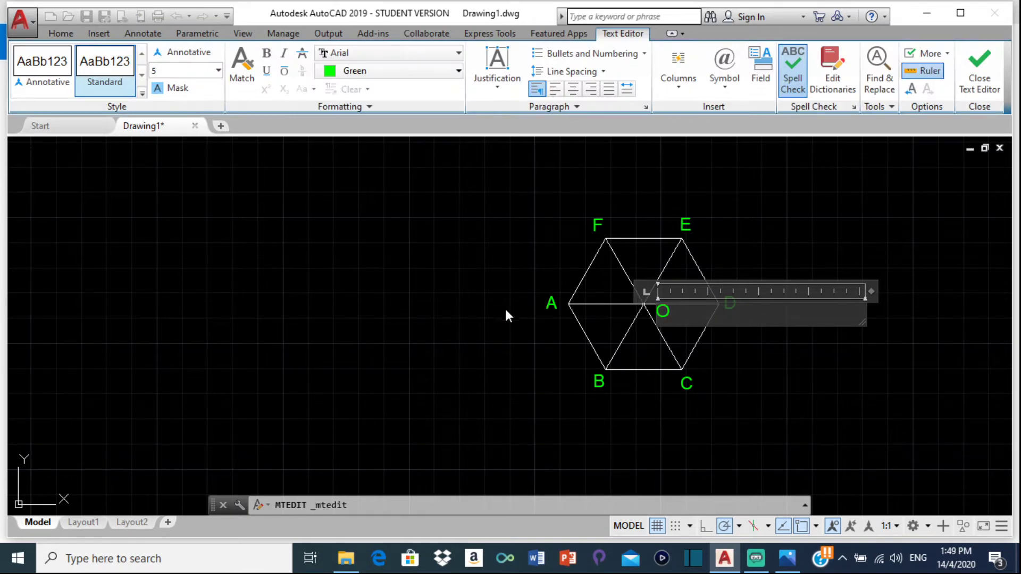
click(469, 297)
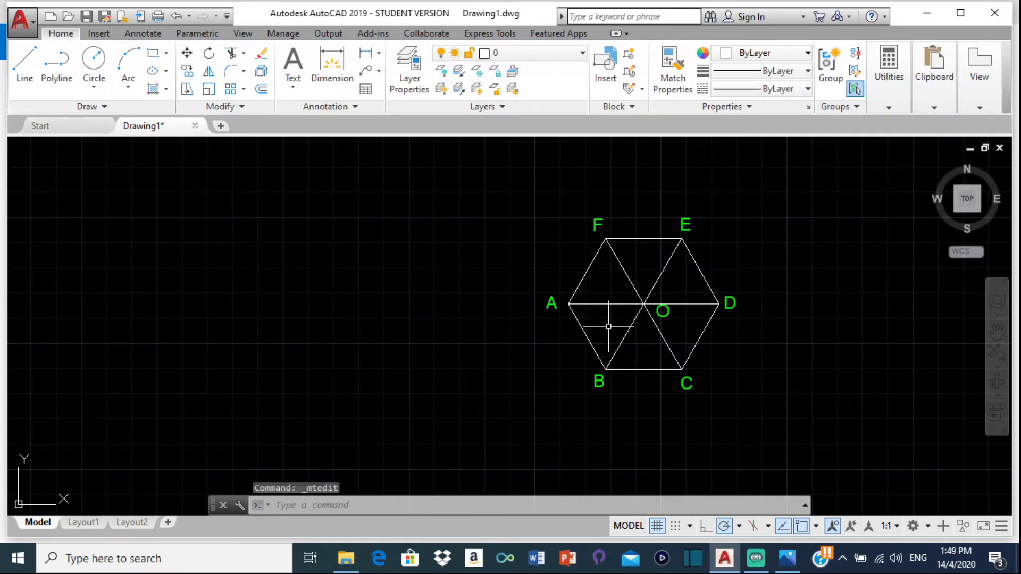
Consult exercise 14 in the reference image and, back in AutoCAD, draw a vertical line 20 units long upward from the hexagon's corner F
click(785, 560)
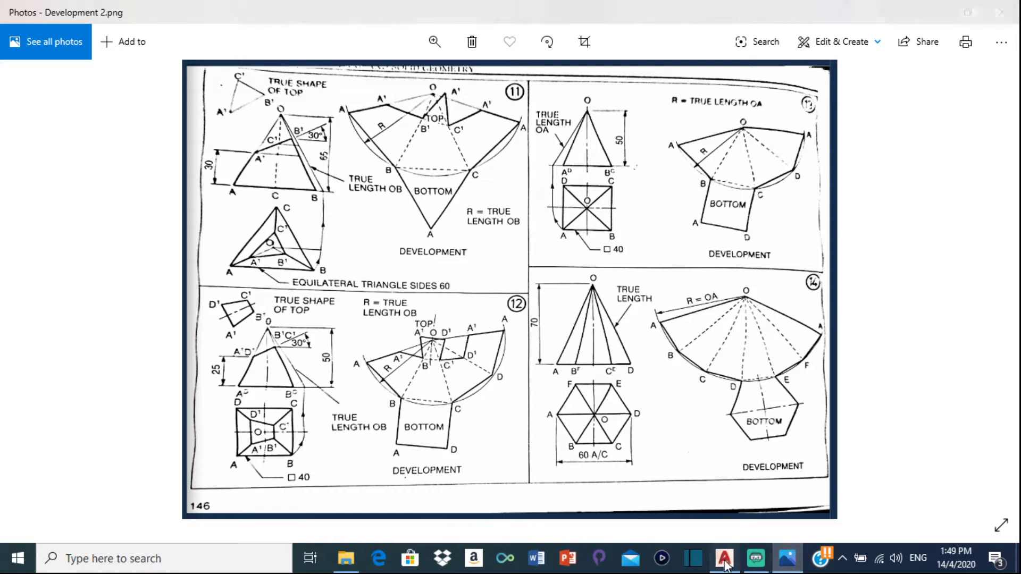
click(734, 561)
scroll(620, 236, down, 3)
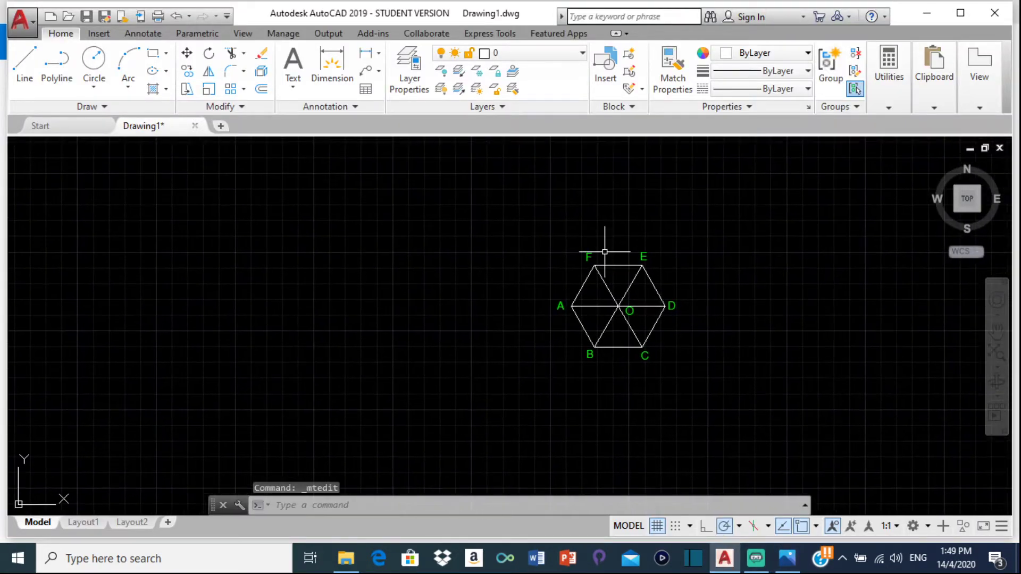
scroll(583, 241, up, 2)
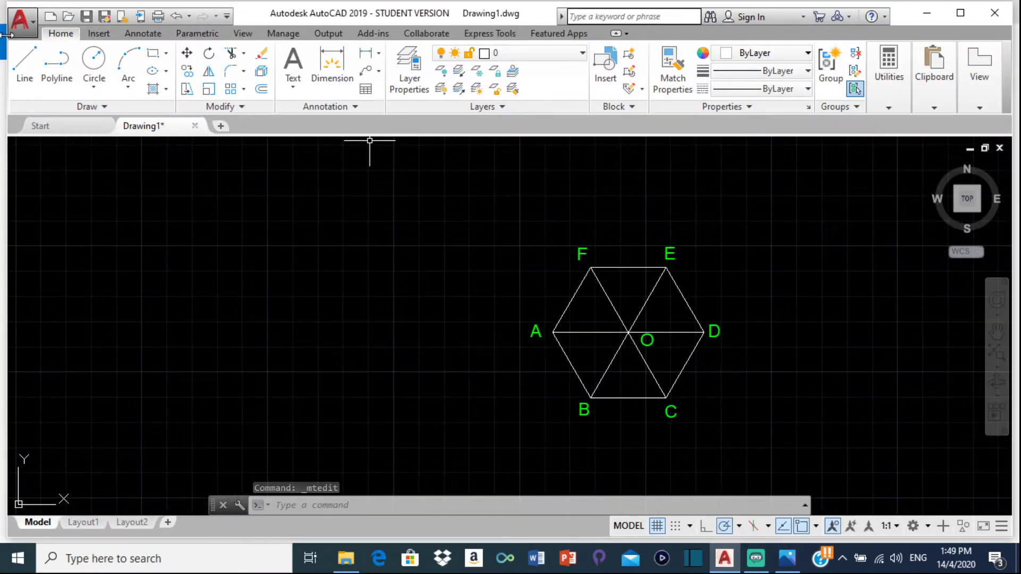
click(24, 68)
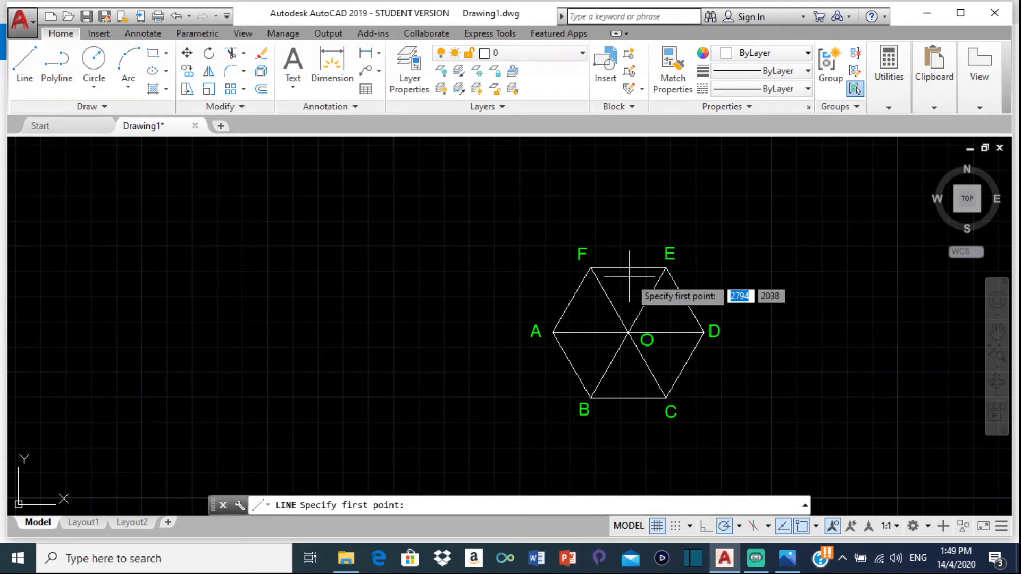
click(591, 267)
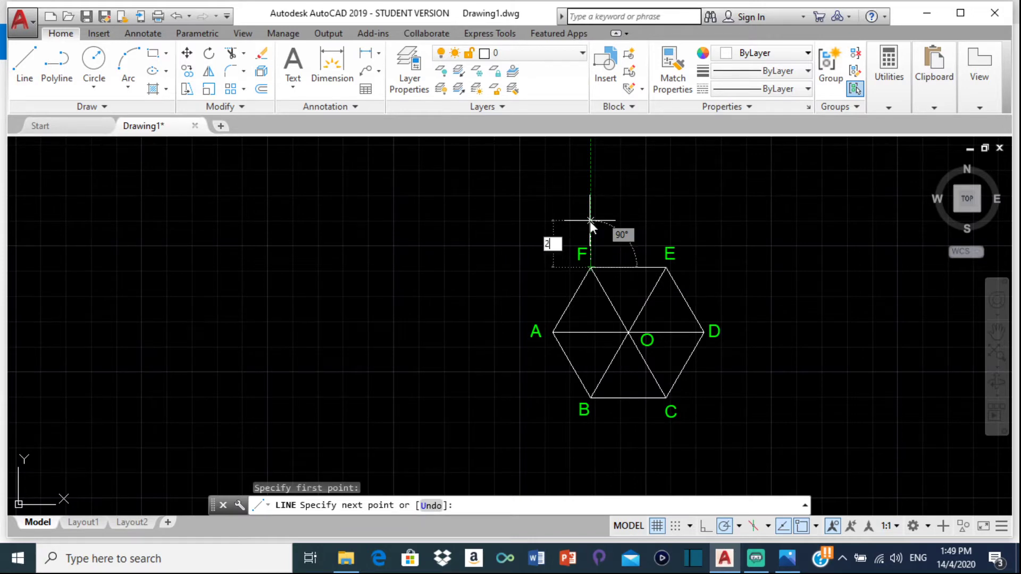
text(20)
key(Return)
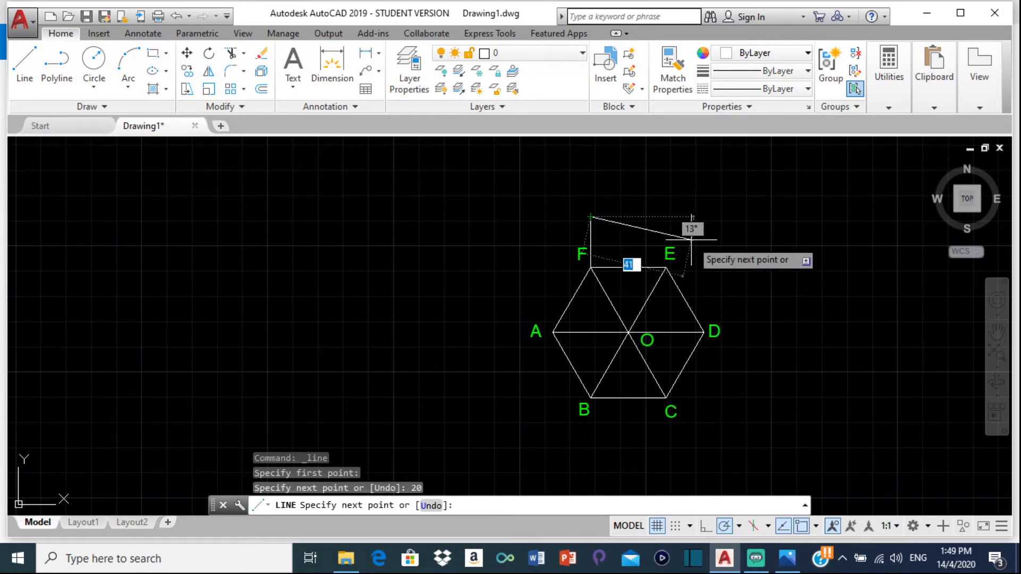
key(Escape)
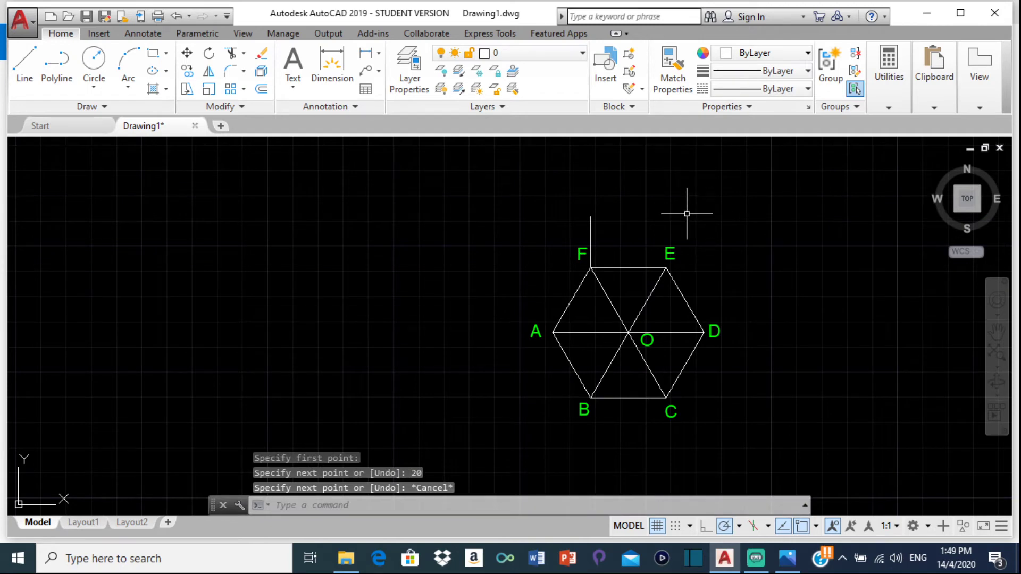
Draw a horizontal line extending right from the top end of the vertical line above F, past corner D
key(Return)
click(590, 216)
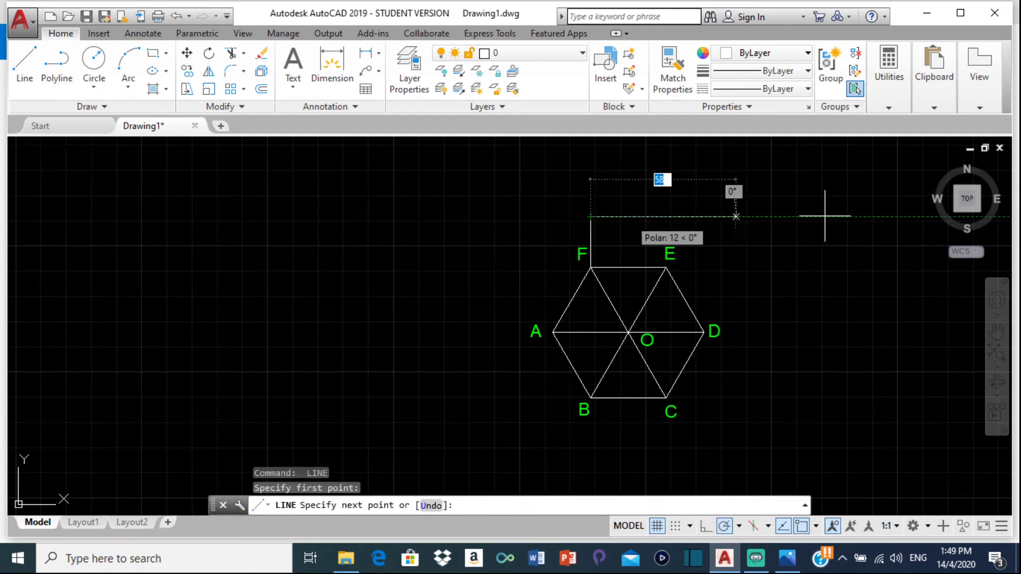
click(804, 217)
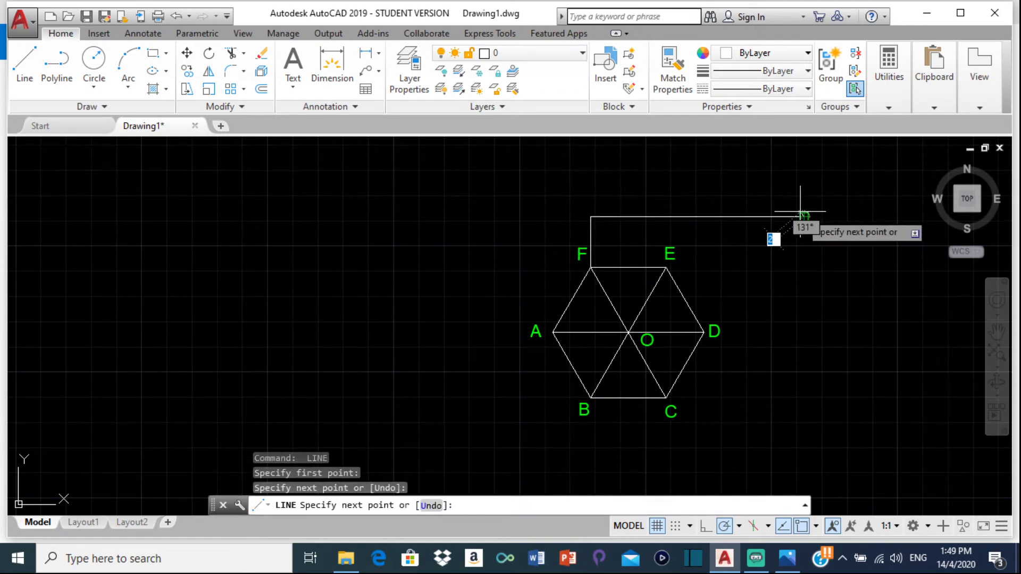
key(Return)
key(Return)
click(629, 216)
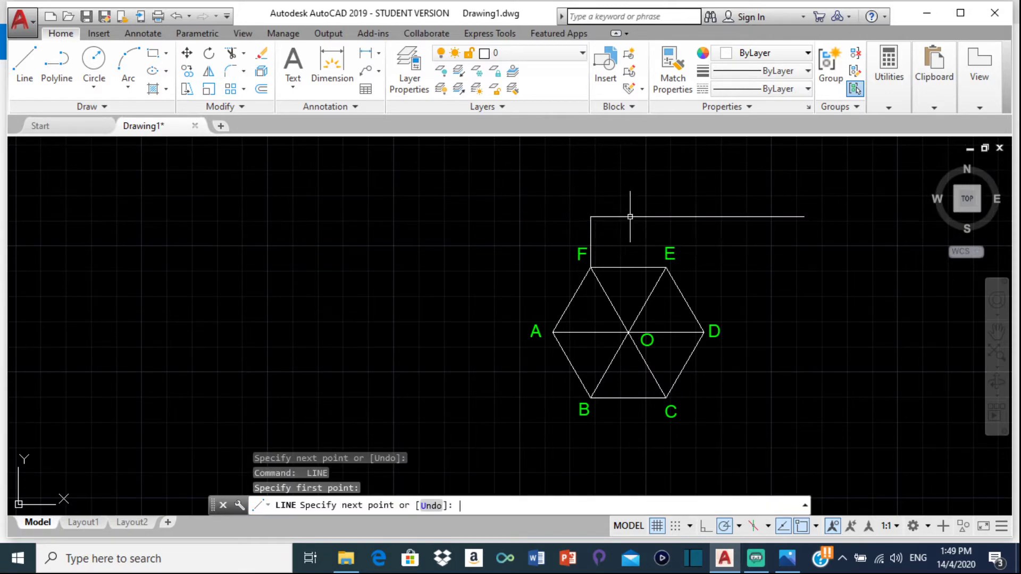
key(Return)
Stretch the horizontal line's left end leftward beyond corner A and erase the vertical line above F
click(611, 217)
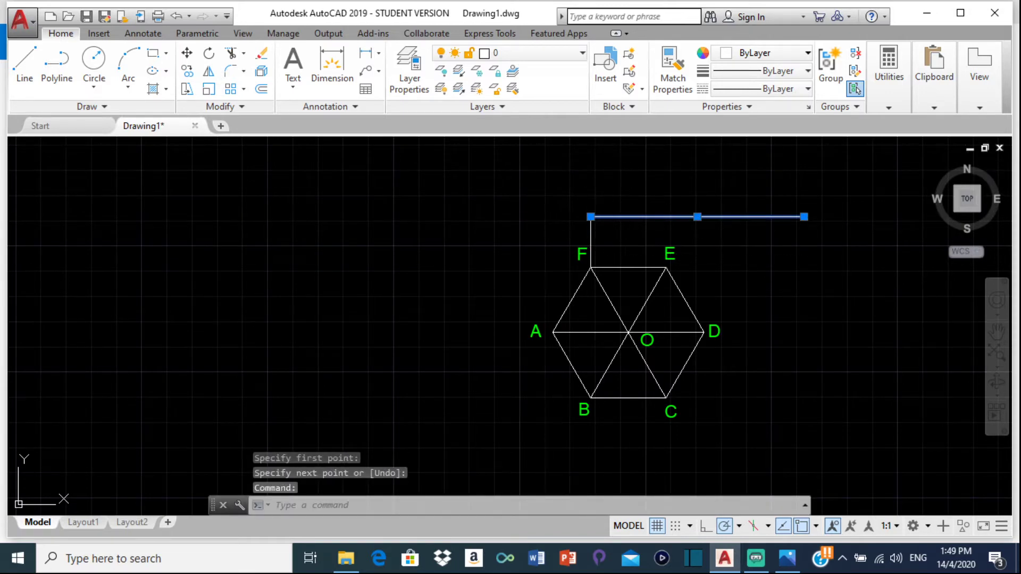
click(591, 217)
click(458, 216)
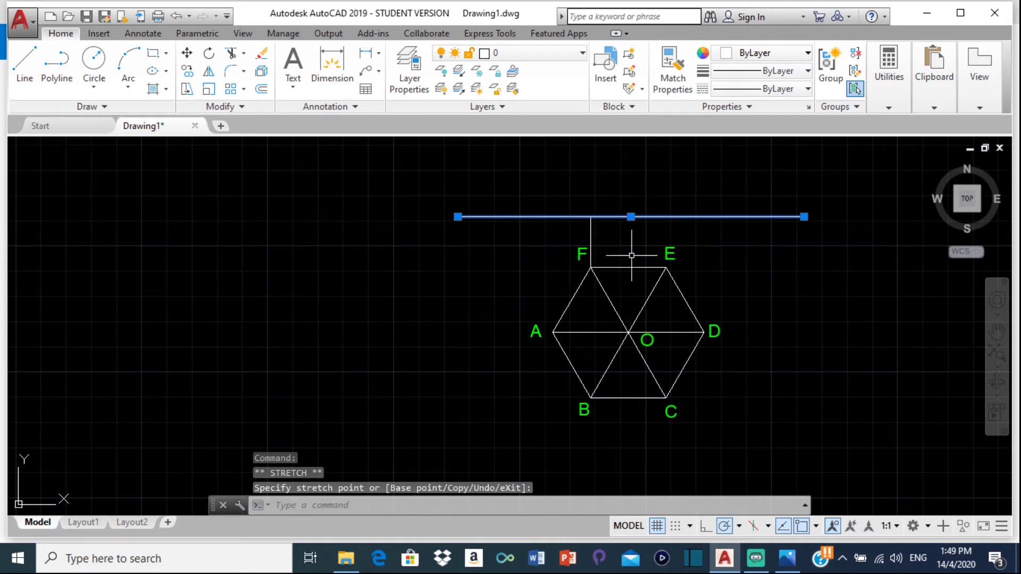
key(Escape)
click(590, 241)
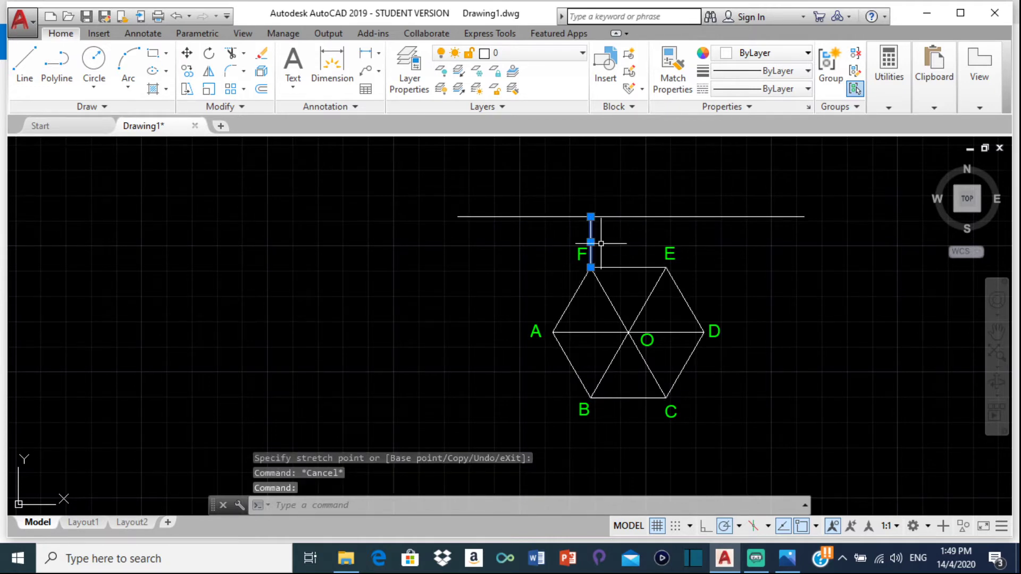
key(Delete)
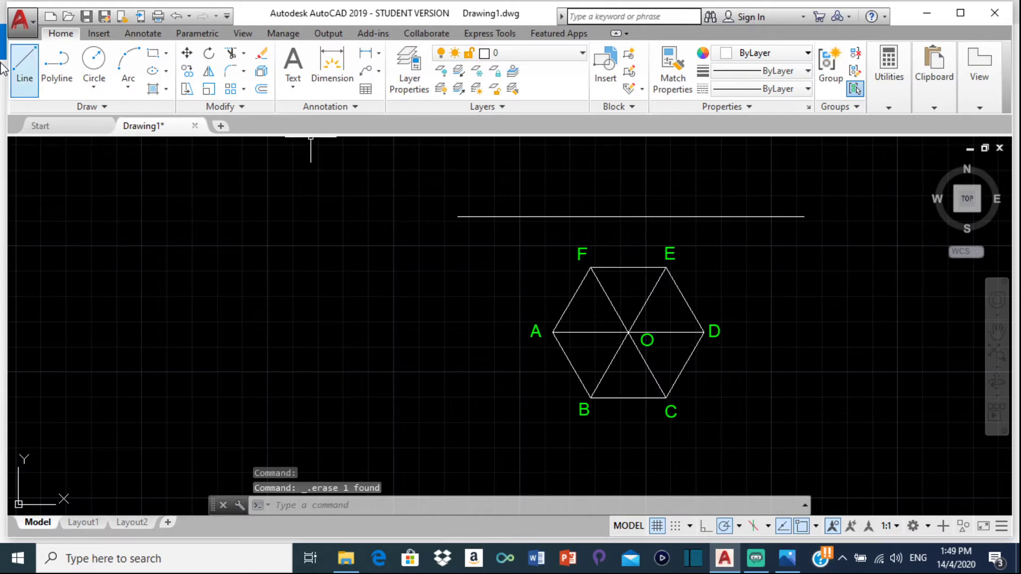
Draw a vertical projection line from the hexagon's corner A up to the horizontal line
click(30, 65)
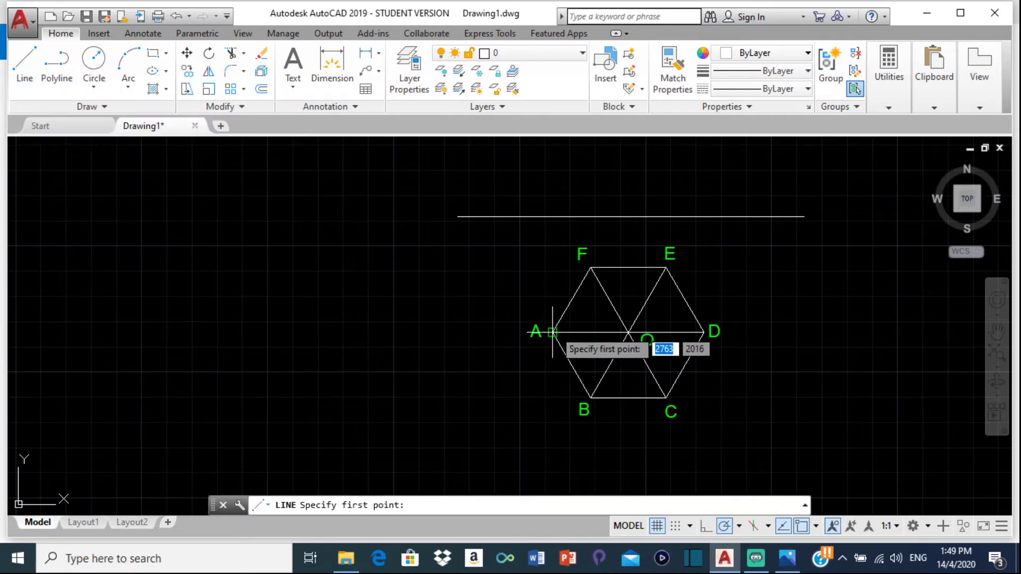
click(553, 332)
click(553, 217)
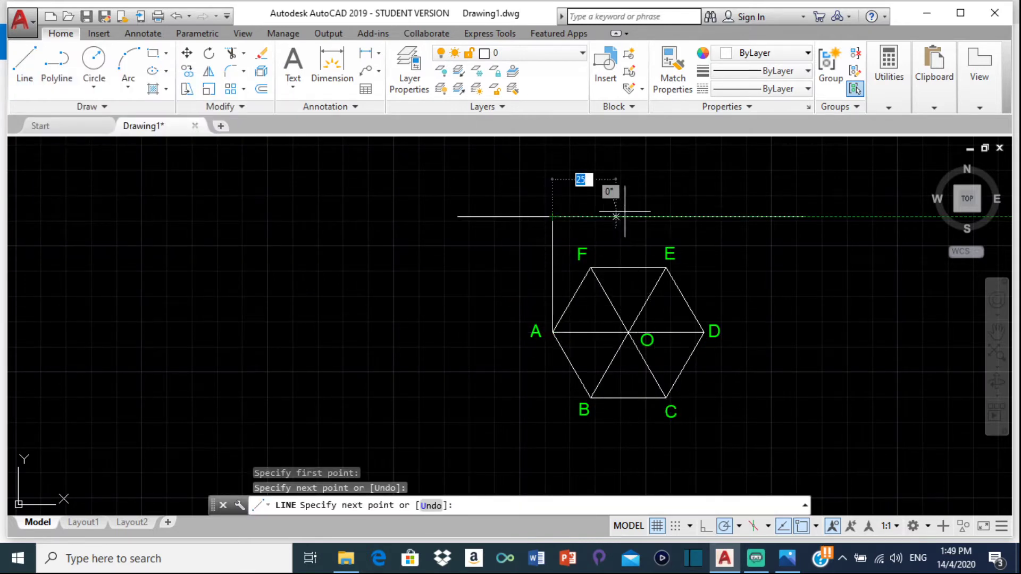
key(Return)
Draw a vertical line from the hexagon's centre O upward, extending well above the horizontal line
key(Return)
click(629, 333)
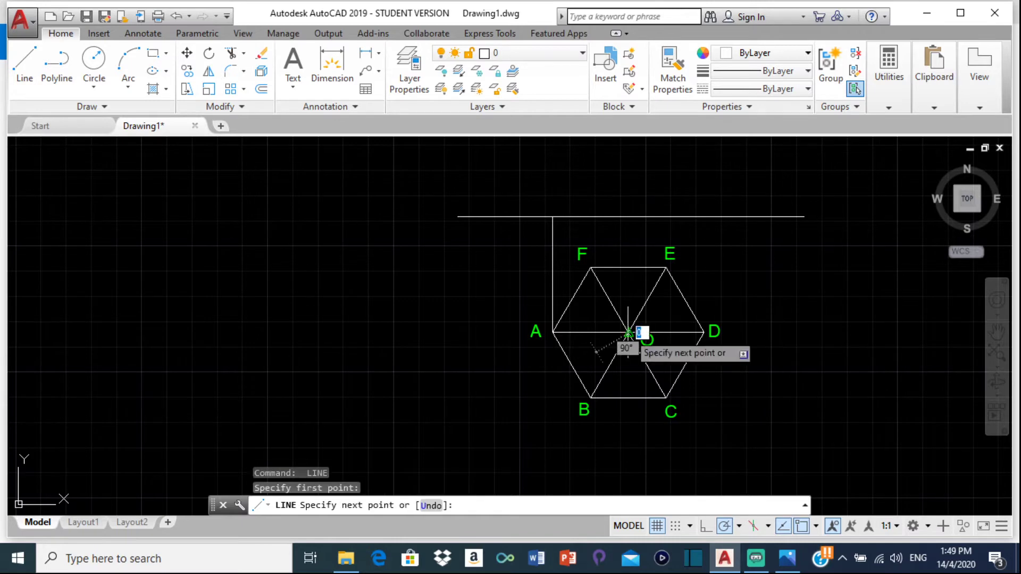
scroll(617, 213, down, 4)
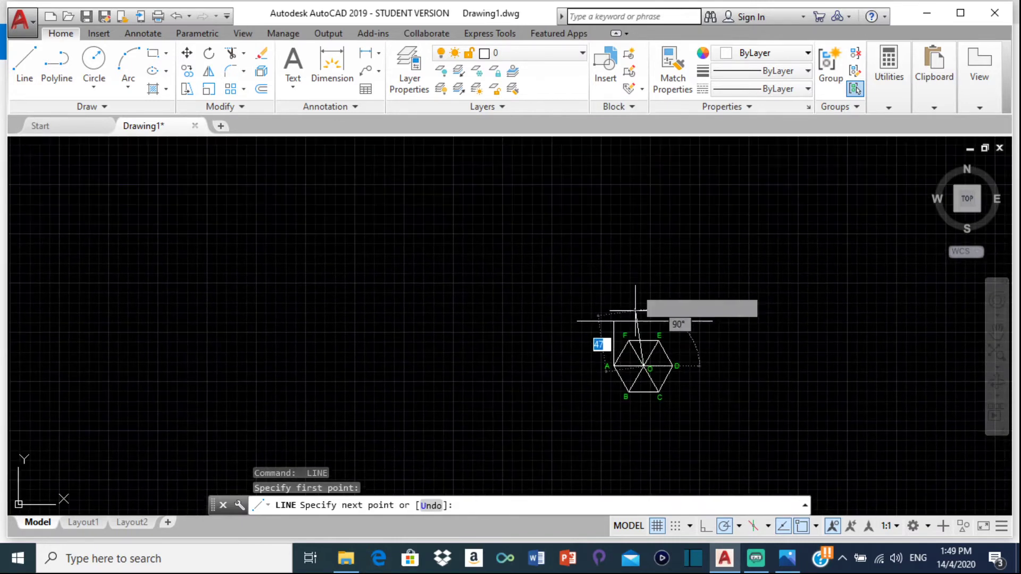
click(644, 225)
key(Return)
middle_drag(702, 302, 604, 271)
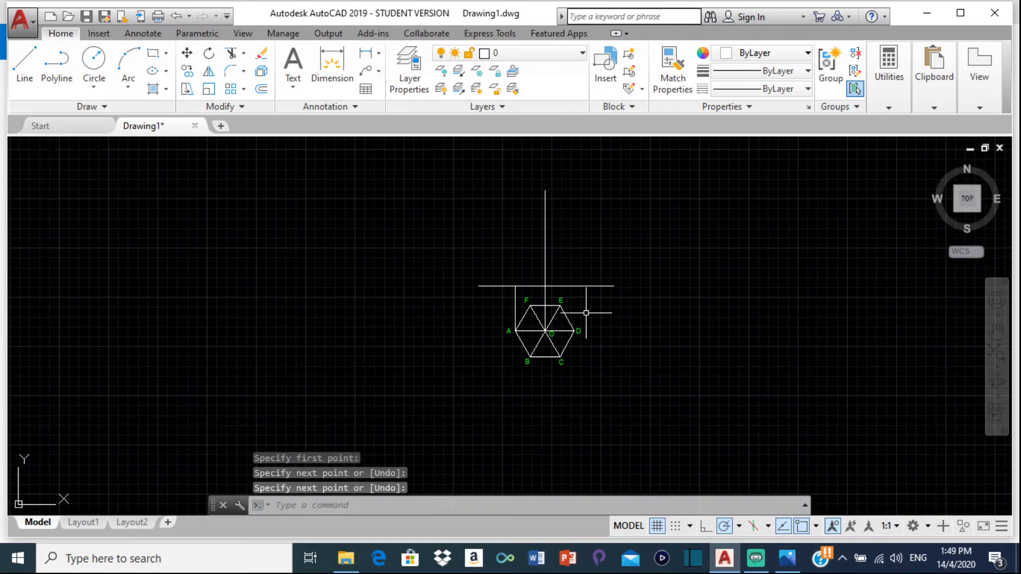
Draw a vertical projection line from the hexagon's corner E up to the horizontal line
key(Return)
scroll(568, 314, up, 5)
click(542, 279)
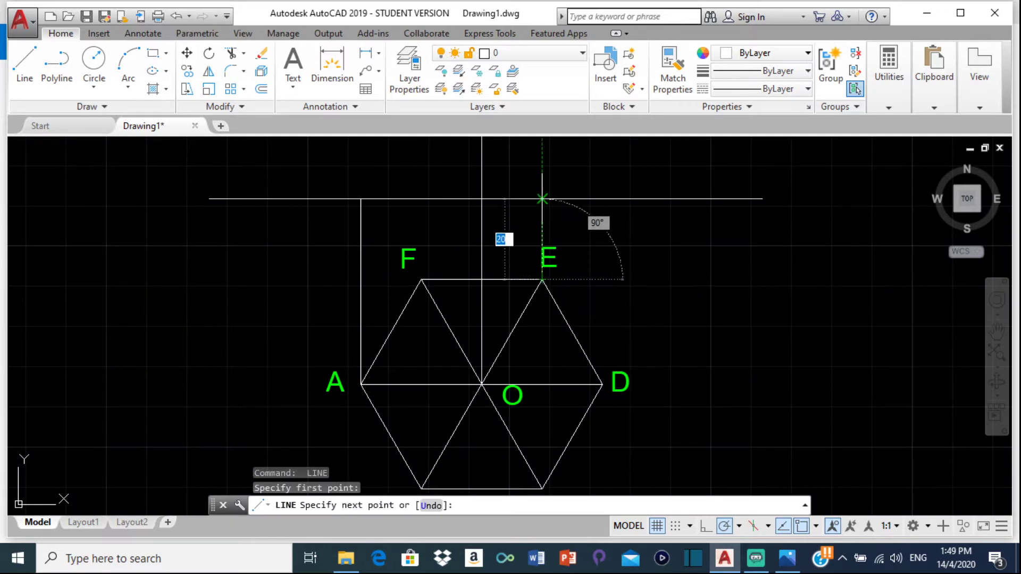
click(541, 199)
key(Return)
Draw a vertical projection line from the hexagon's corner D up to the horizontal line
key(Return)
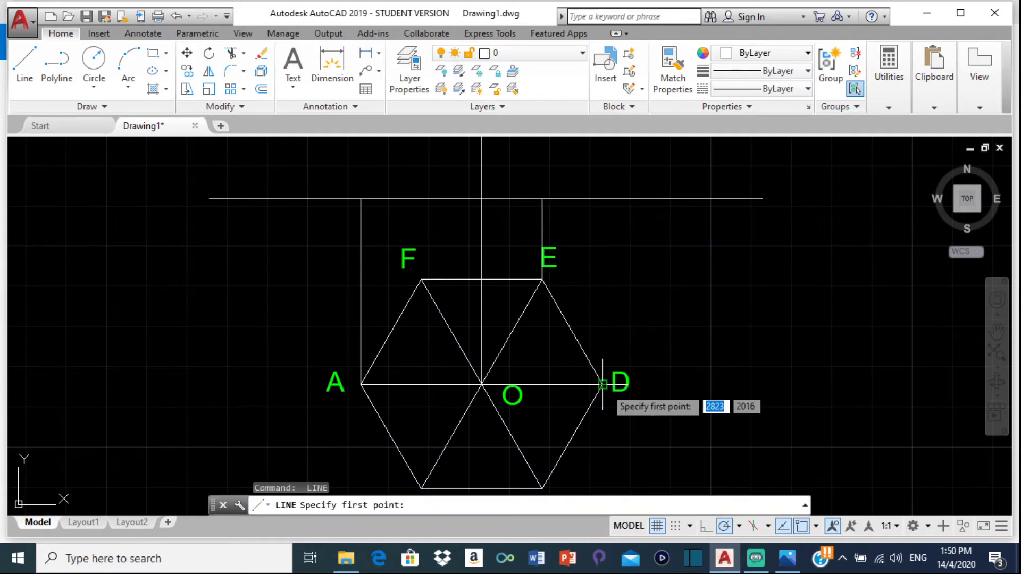
click(601, 381)
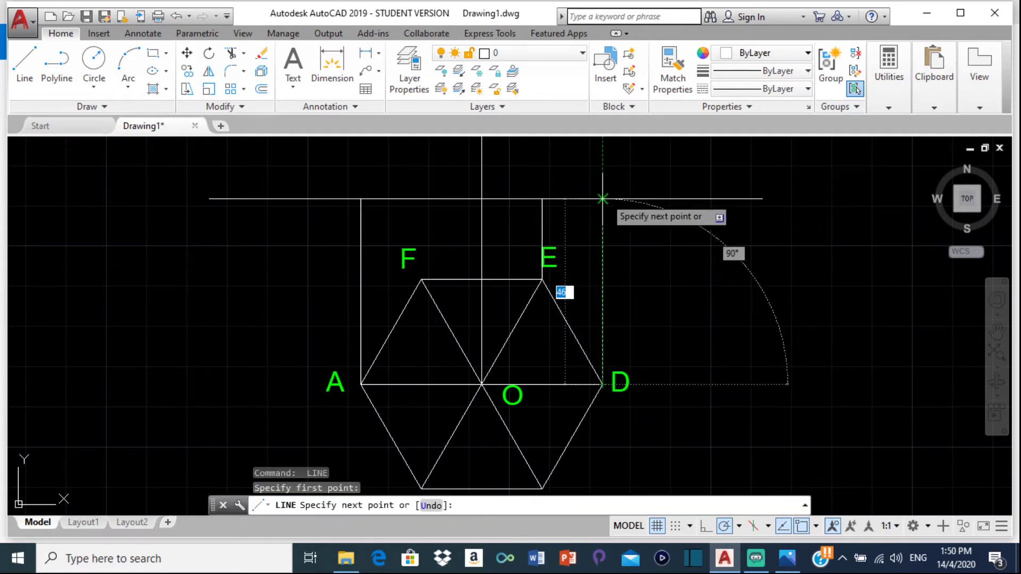
click(602, 199)
key(Return)
Draw a vertical projection line from the hexagon's corner F up to the horizontal line
key(Return)
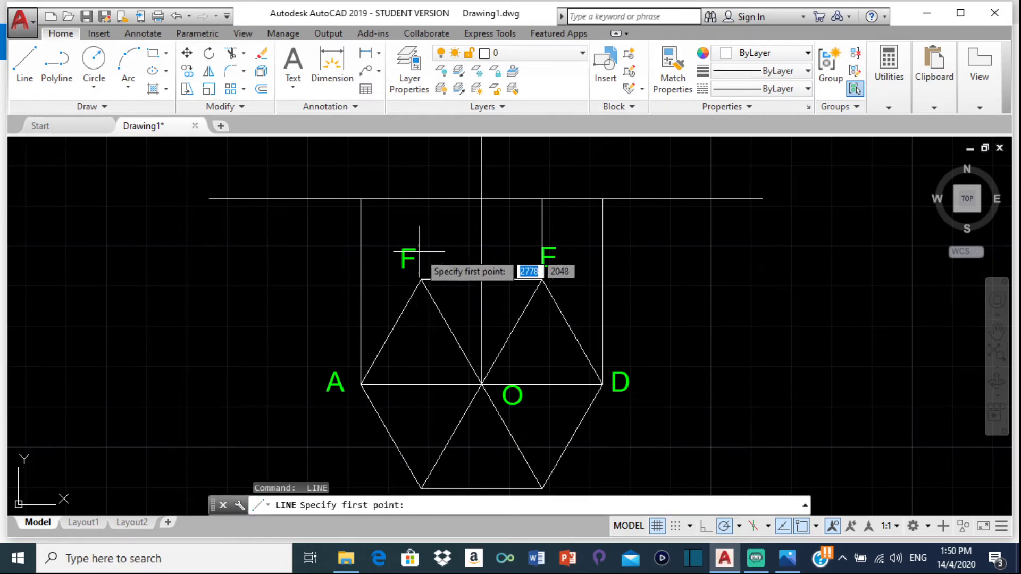
middle_drag(421, 285, 436, 268)
click(436, 264)
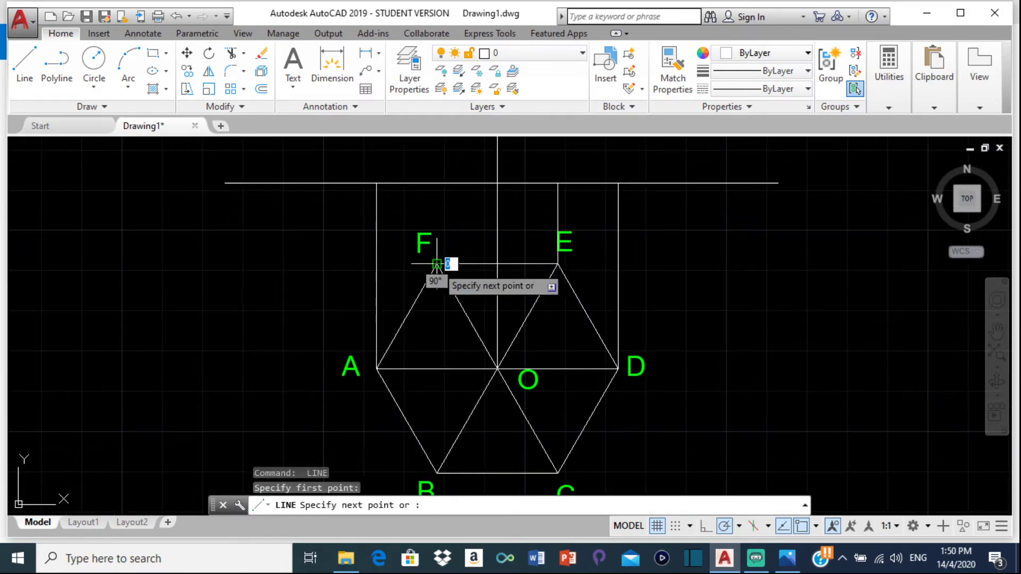
key(Return)
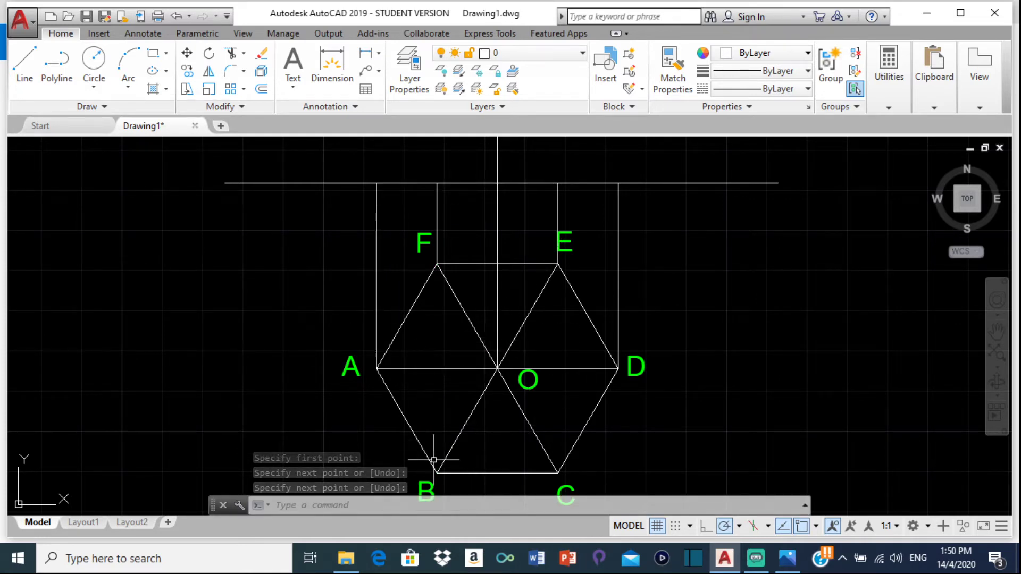
Draw a vertical line joining the hexagon's corner B to corner F
middle_drag(434, 449, 431, 444)
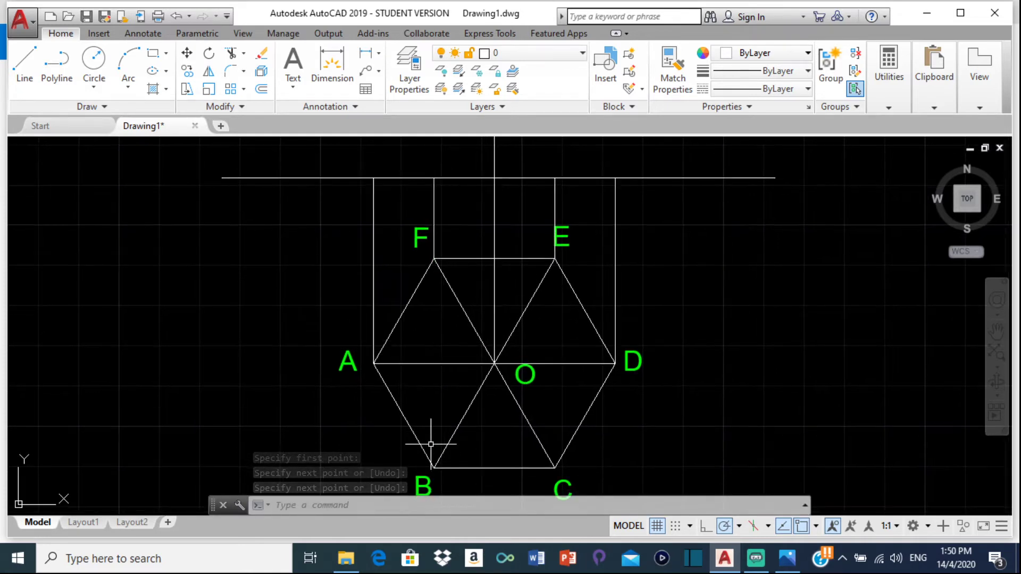
click(24, 79)
middle_drag(404, 448, 401, 422)
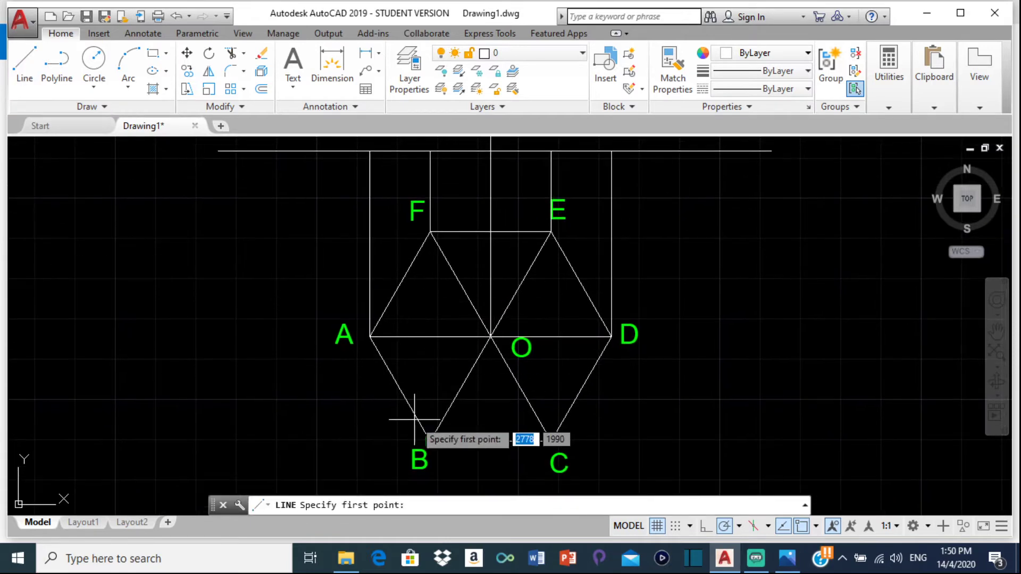
click(433, 442)
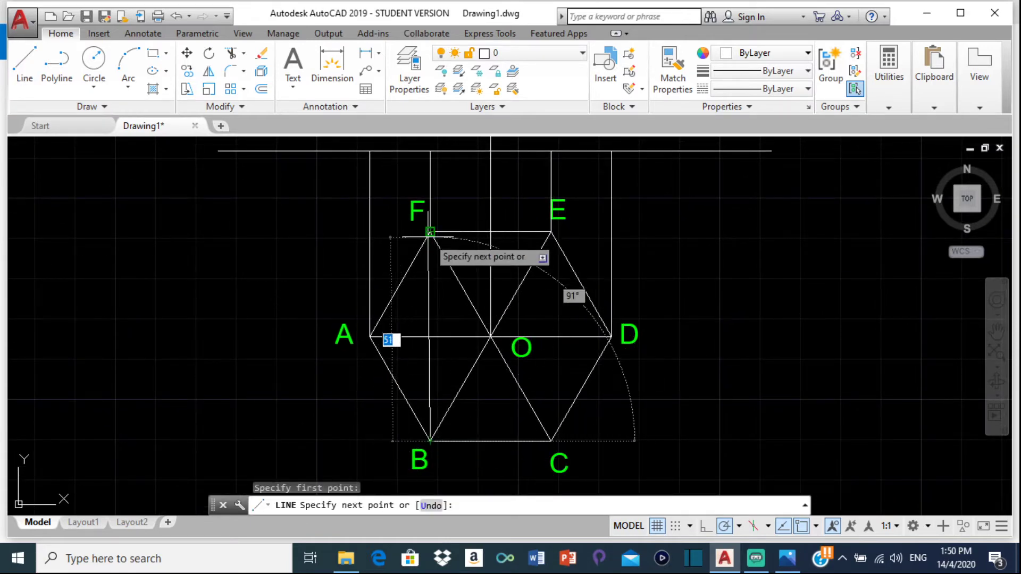
click(430, 232)
key(Return)
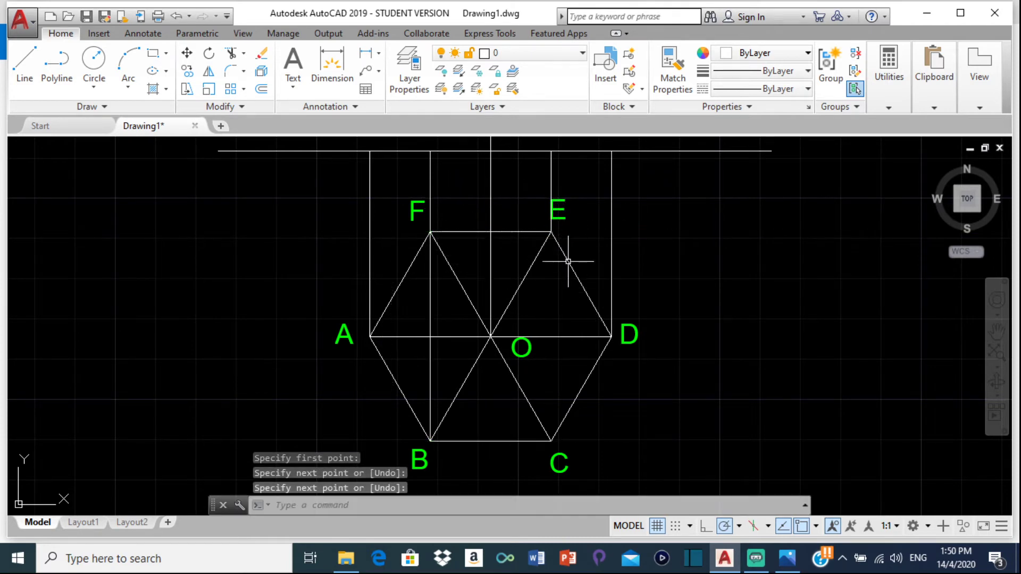
Draw a vertical line joining the hexagon's corner C to corner E
text(l)
key(Return)
click(552, 440)
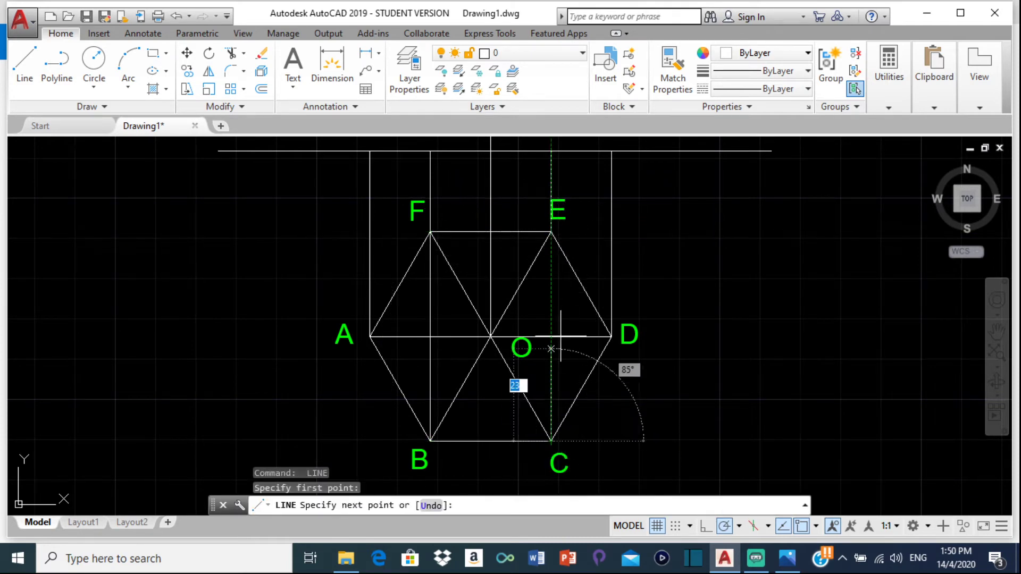
click(551, 232)
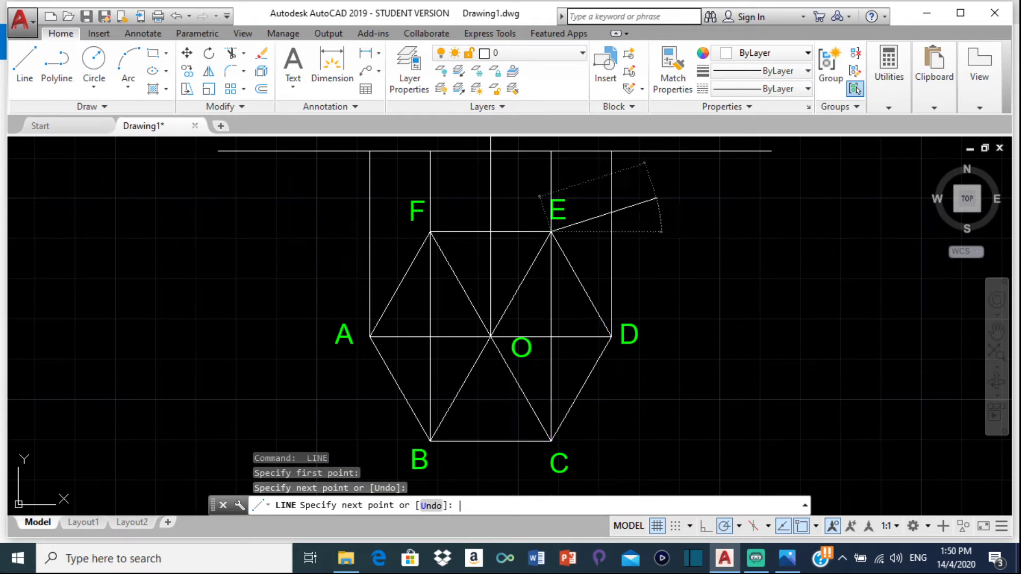
key(Return)
With object snap off, copy the label F to both sides of corner F's projection line, just below the horizontal line
middle_drag(548, 191, 570, 234)
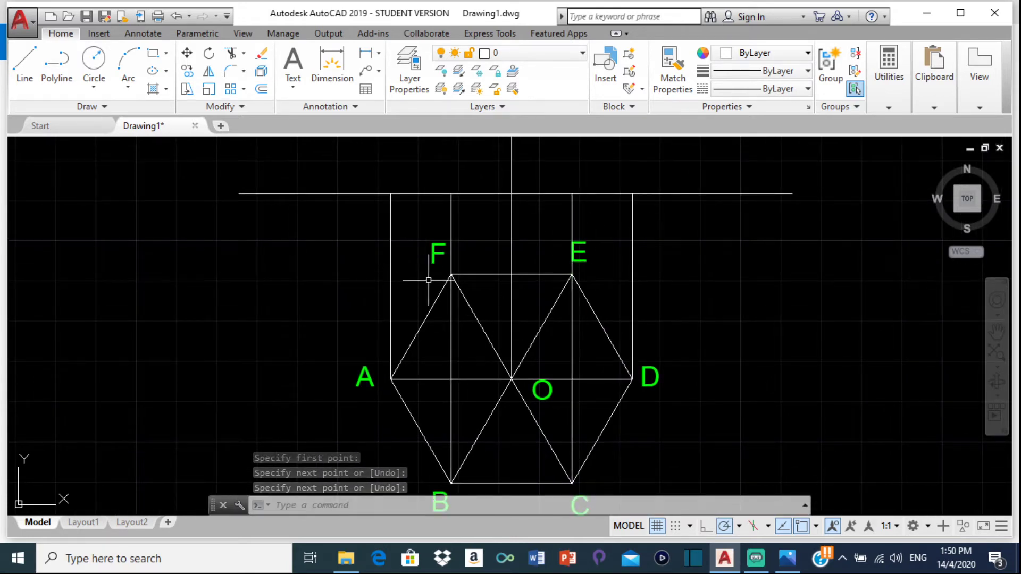
middle_drag(433, 278, 457, 290)
click(462, 262)
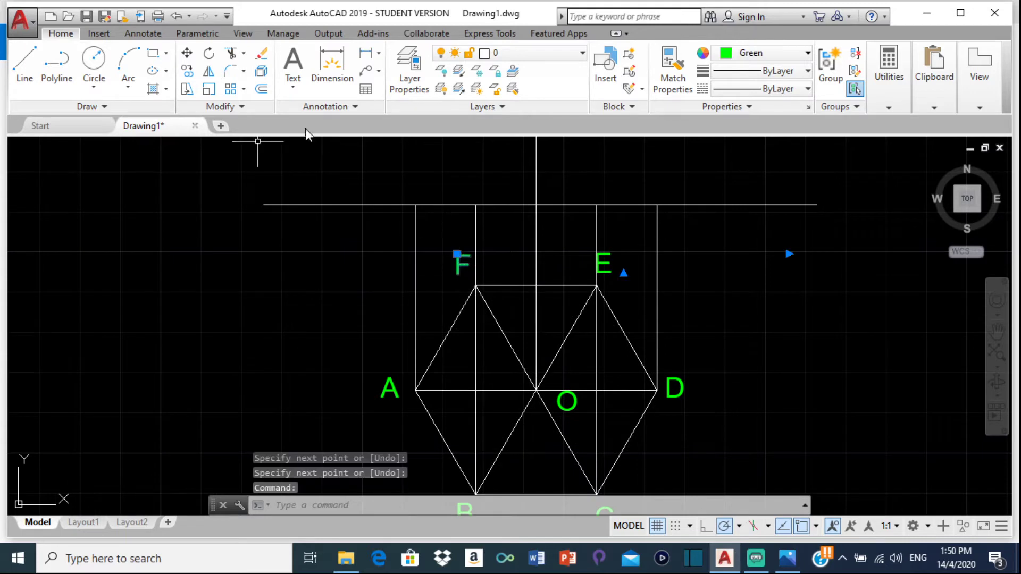
click(188, 73)
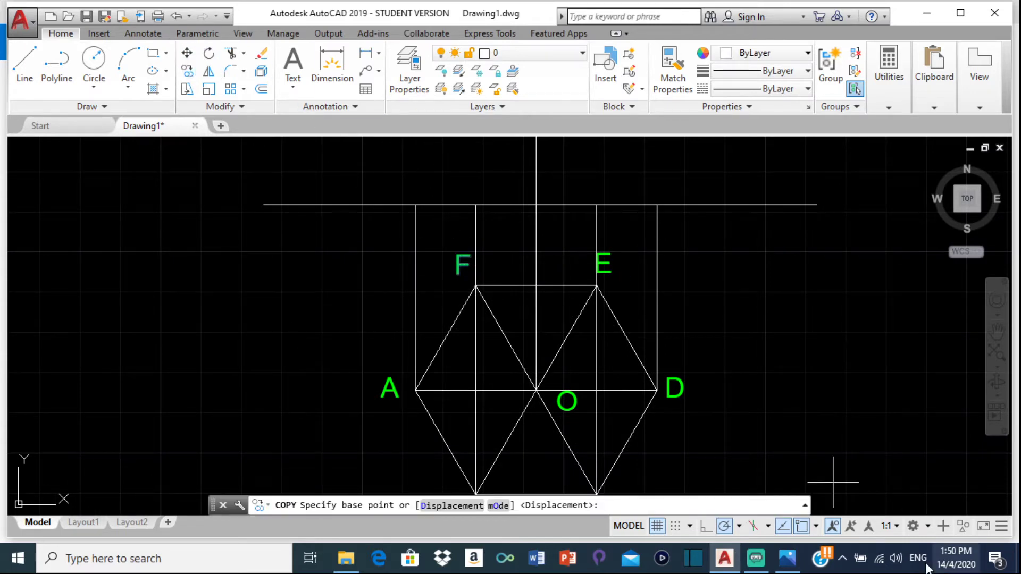
click(802, 526)
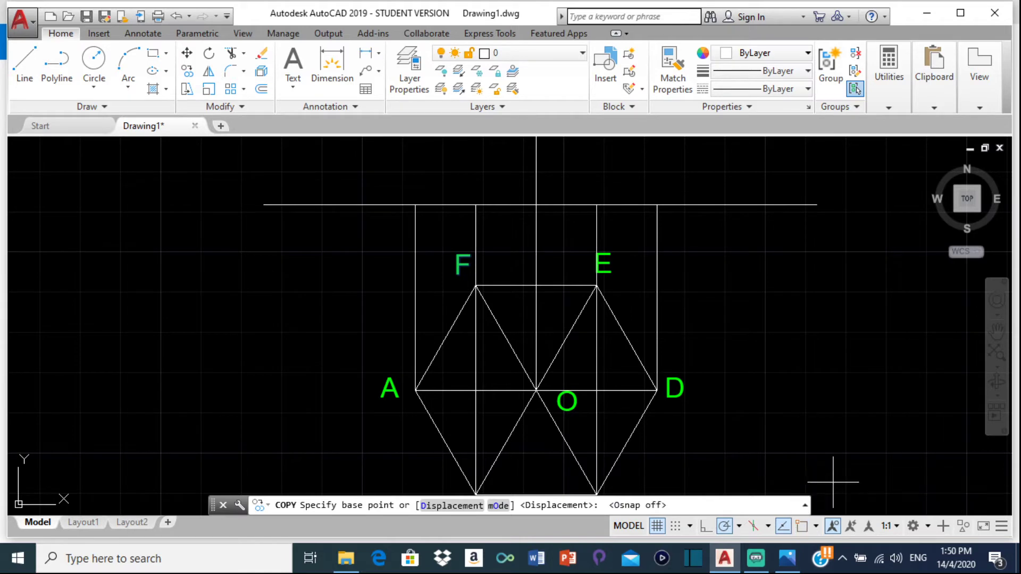
click(459, 260)
click(463, 213)
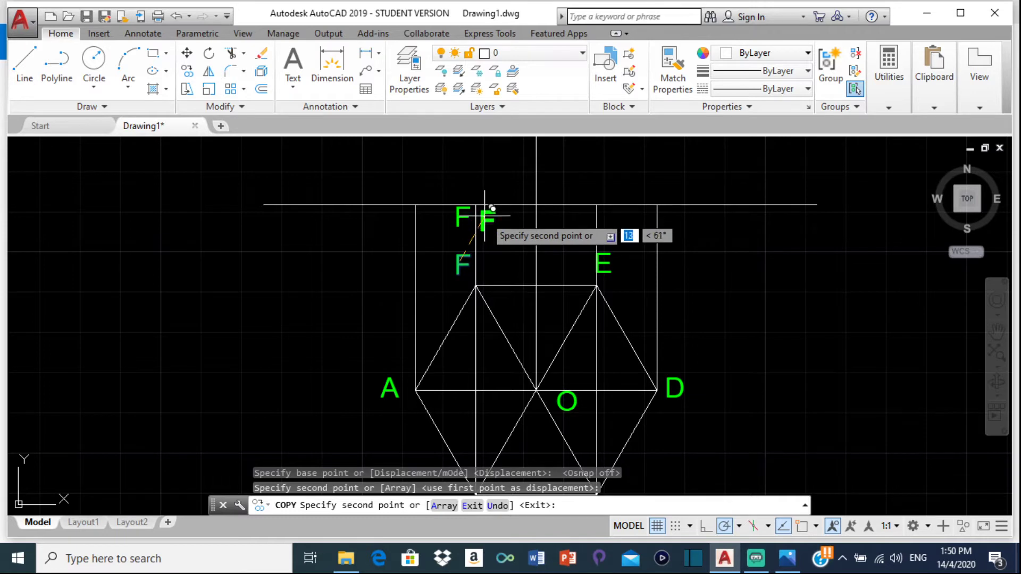
click(486, 217)
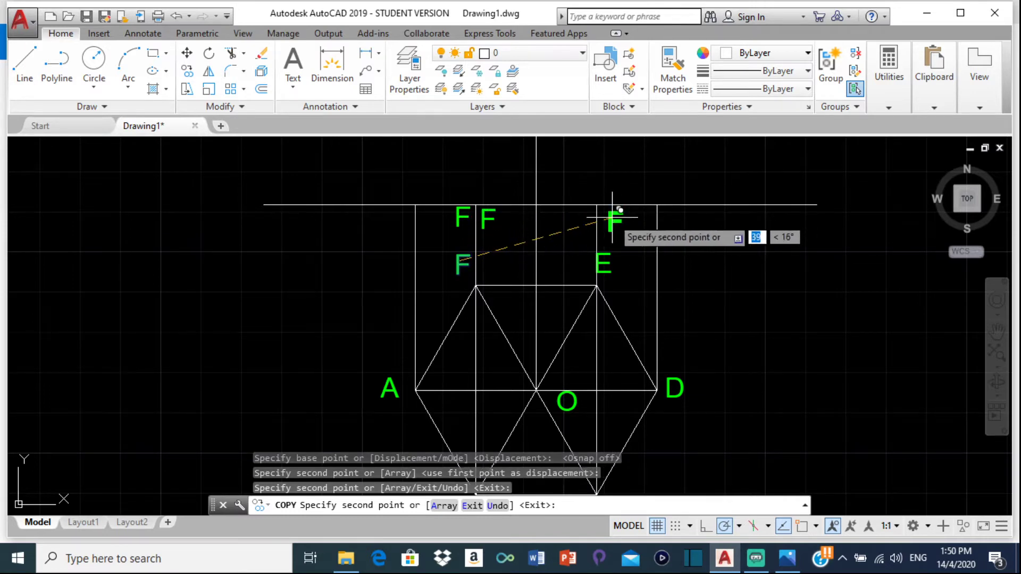
Place further copies of label F on both sides of E's projection line, right of D's and left of A's, then end the copying
click(608, 215)
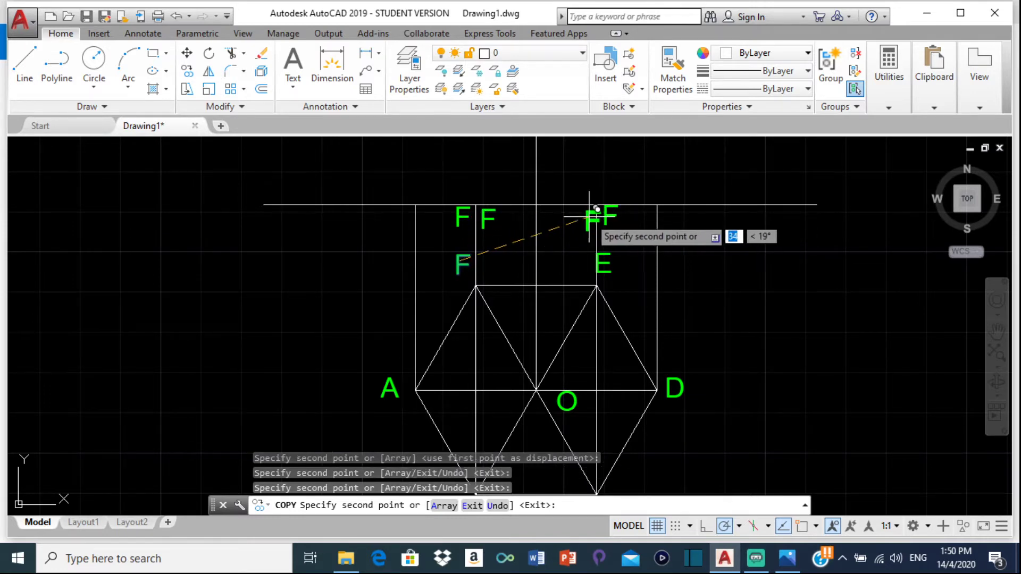
click(585, 214)
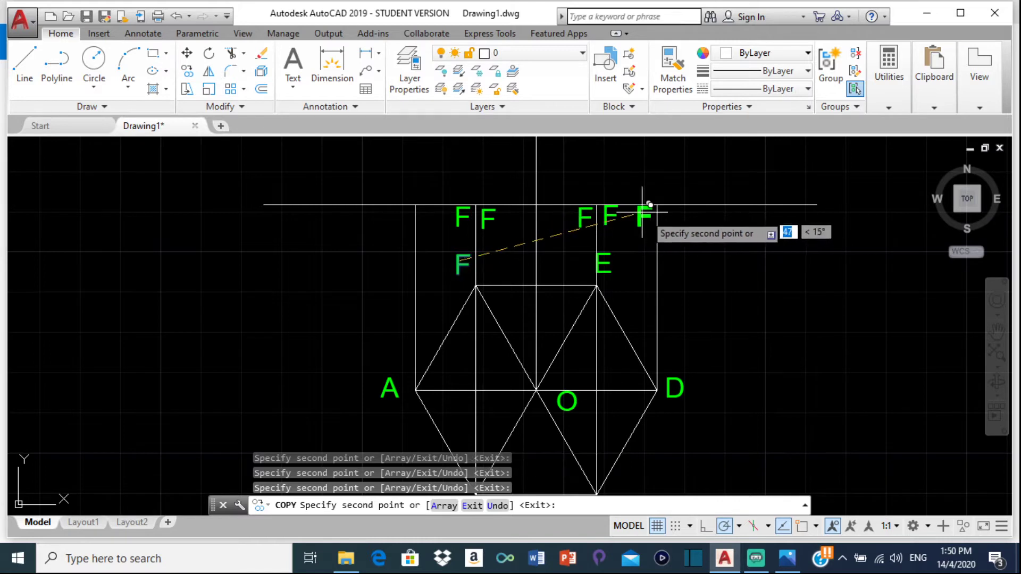
click(673, 205)
click(466, 202)
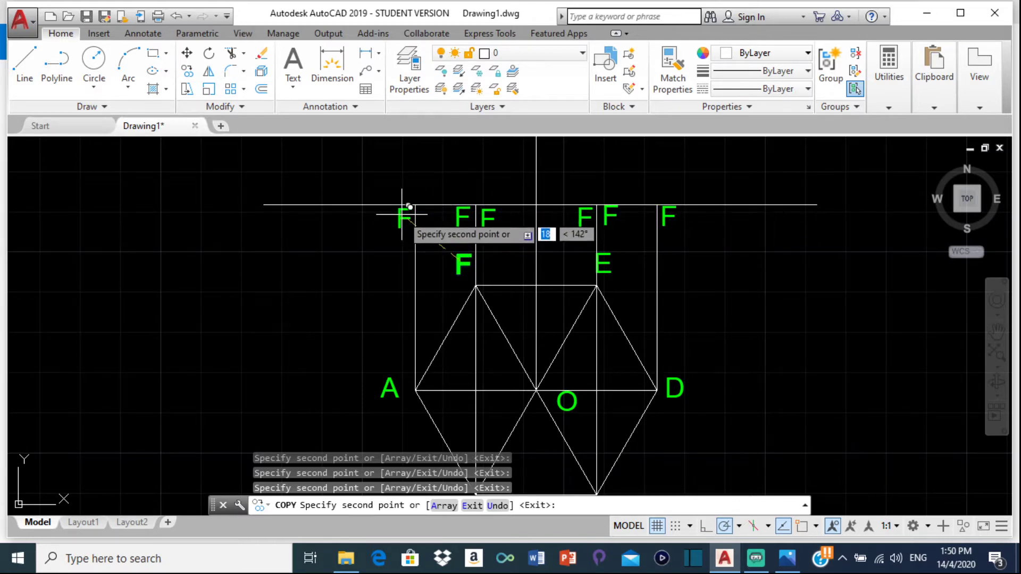
click(402, 214)
key(Escape)
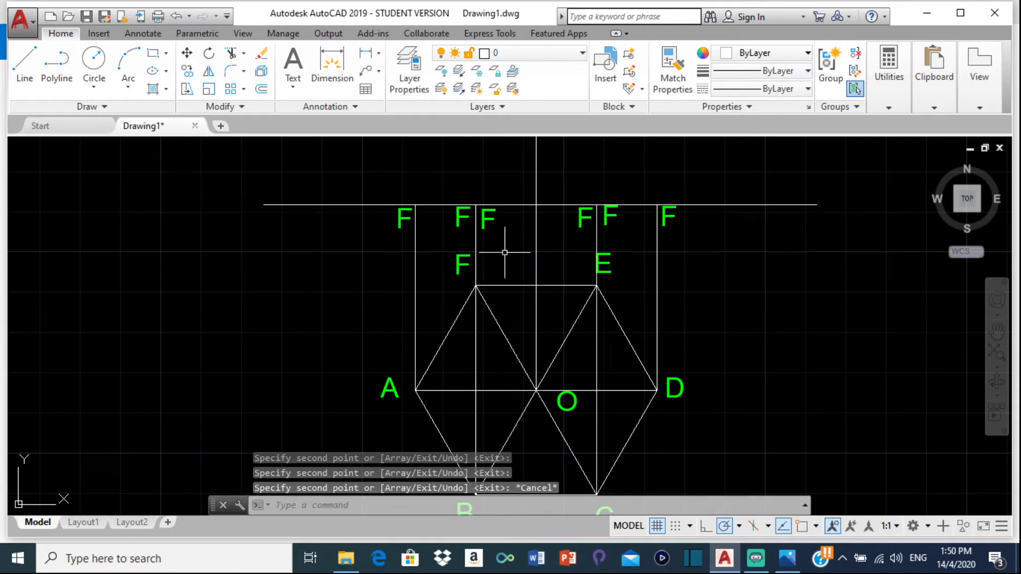
Change the copied label at A's projection line to A and the one right of F's projection line to B
double_click(402, 214)
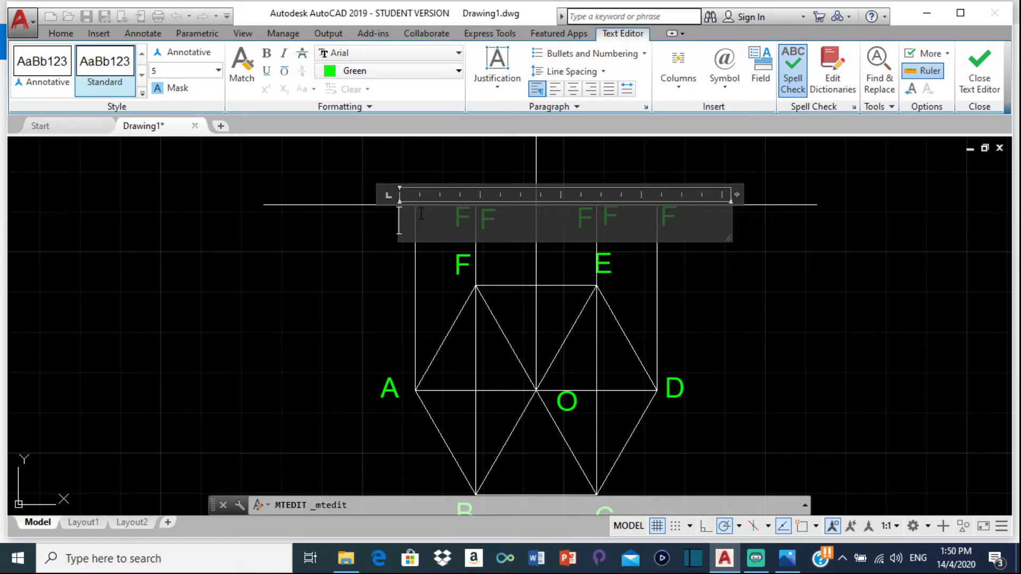
click(420, 250)
click(436, 230)
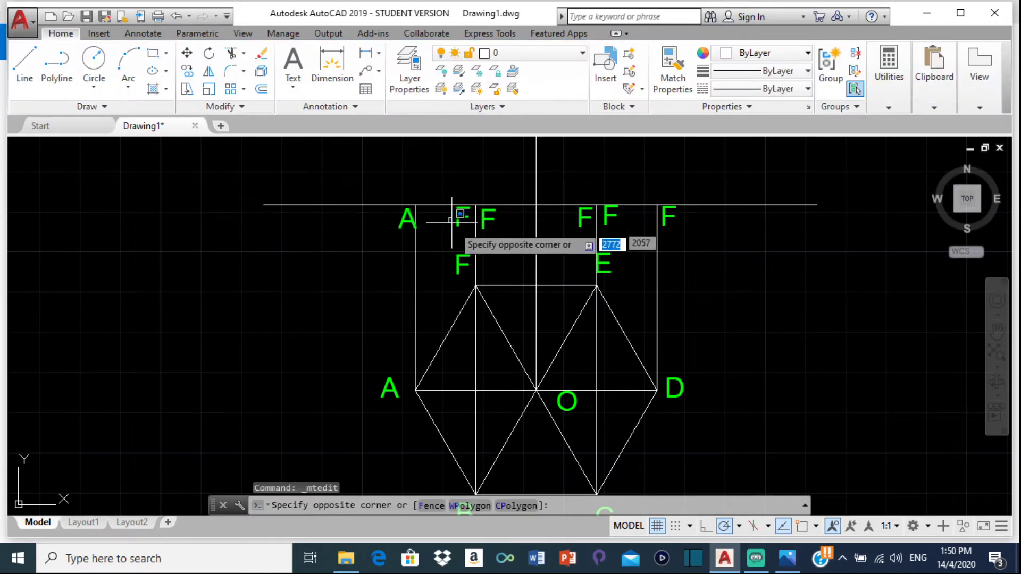
click(462, 207)
double_click(489, 219)
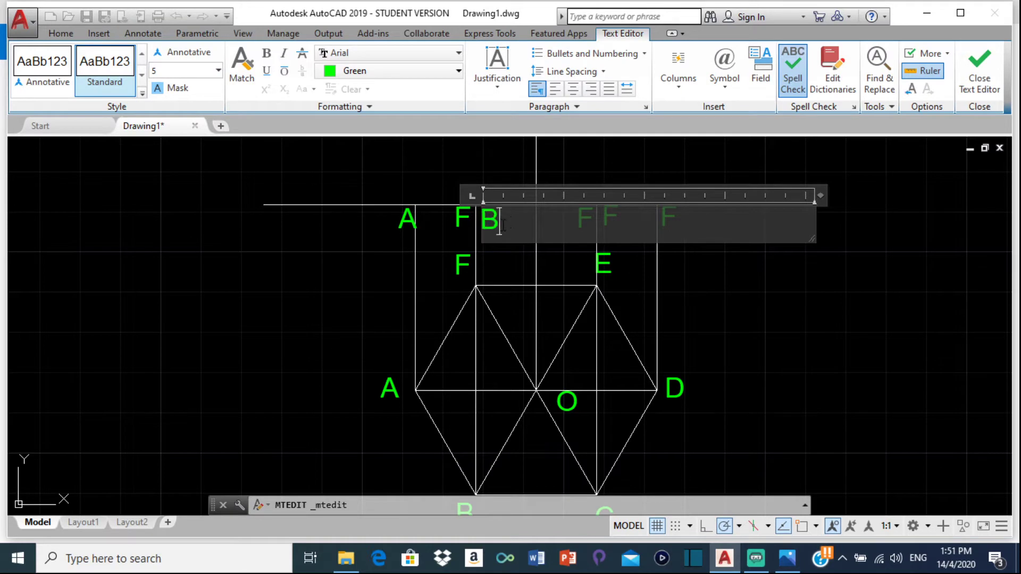
click(577, 279)
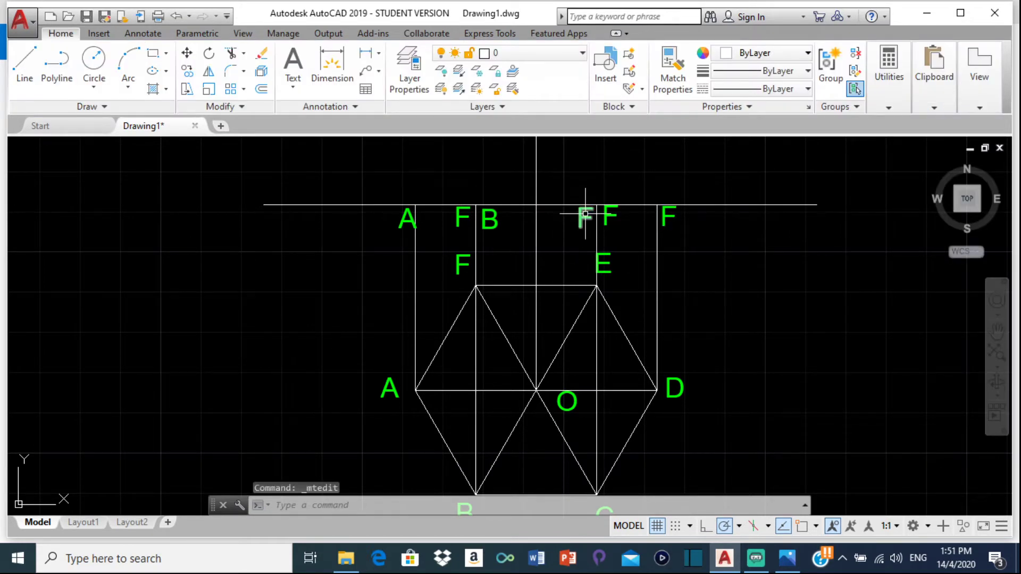
Change the copied labels either side of E's projection line to E and C, and the one beside D's projection line to D
double_click(586, 214)
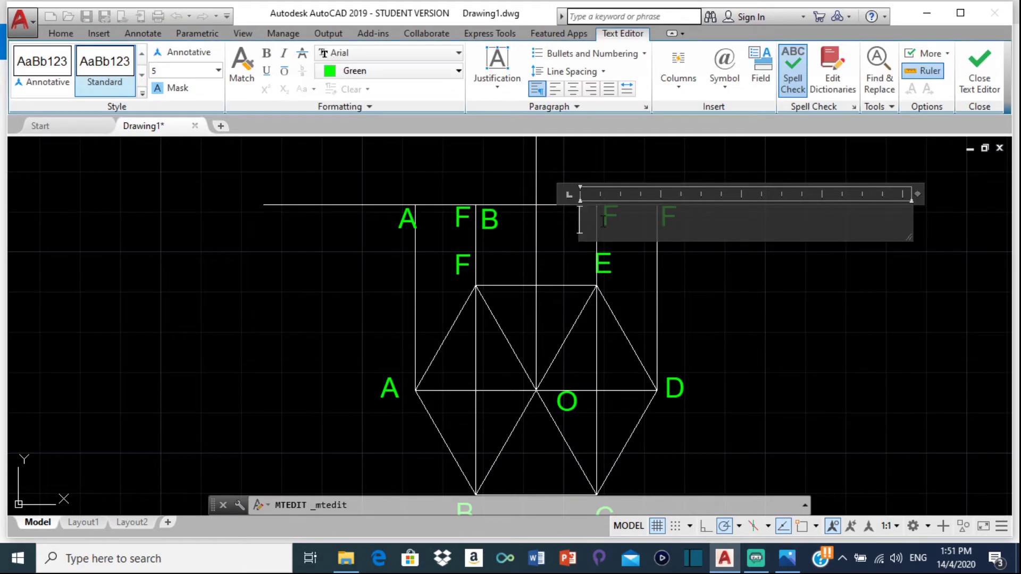
click(640, 285)
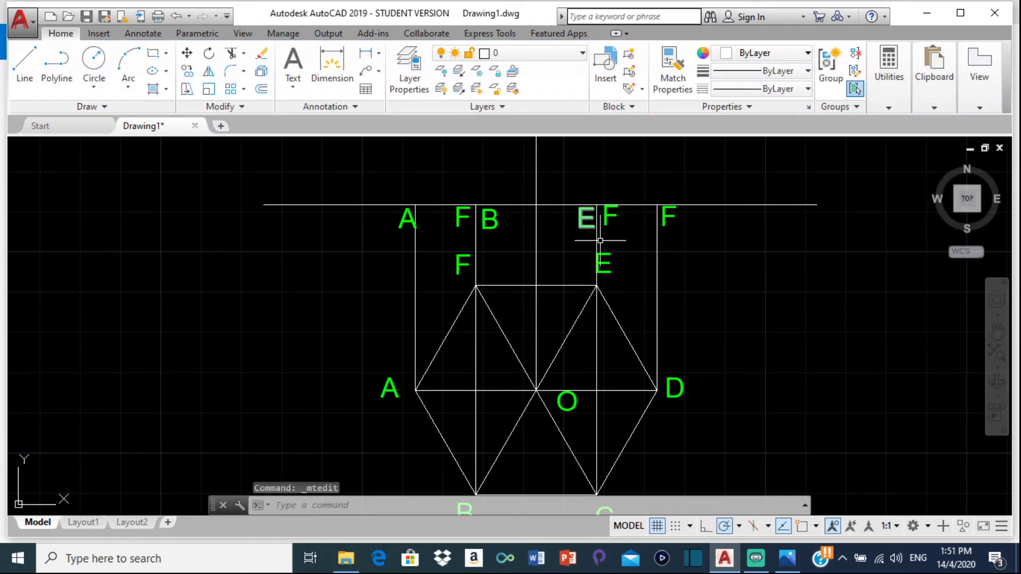
double_click(610, 218)
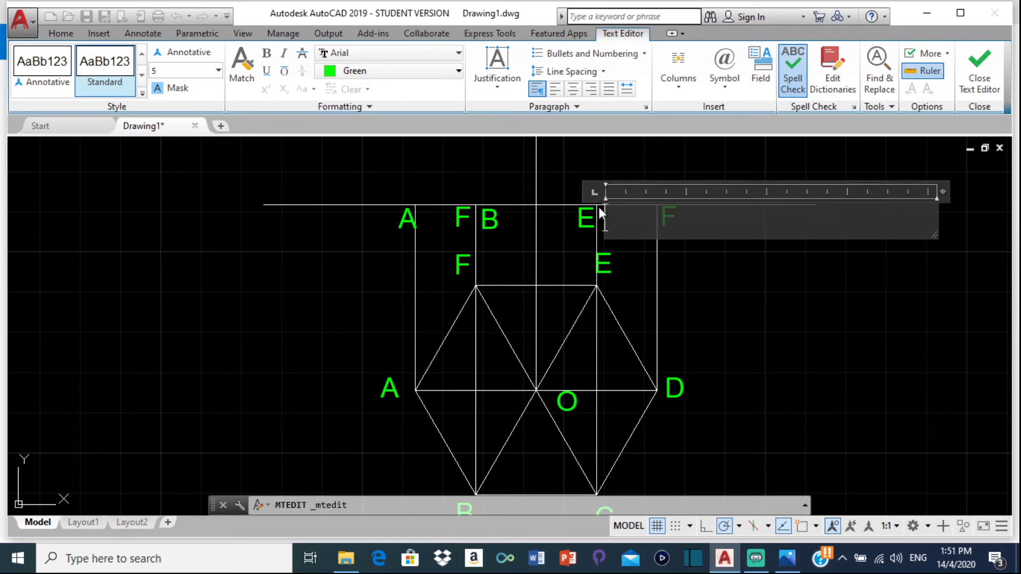
text(C)
click(700, 283)
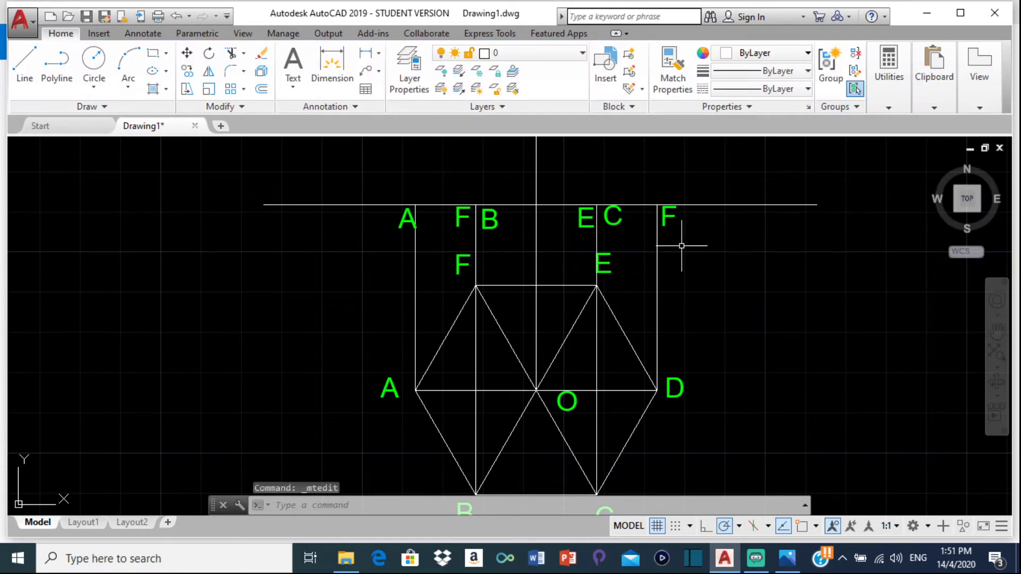
double_click(677, 215)
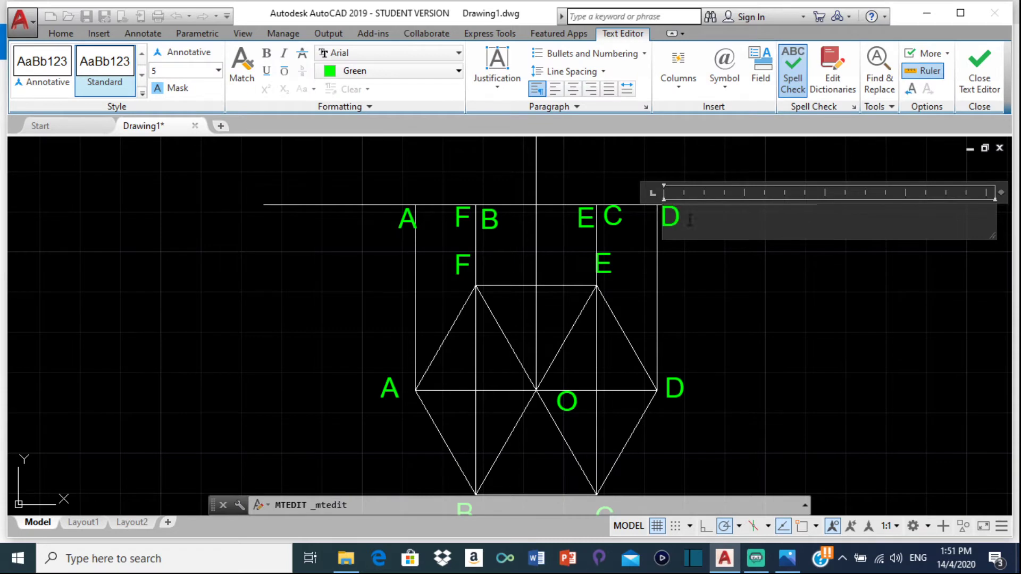
click(672, 281)
scroll(603, 269, down, 3)
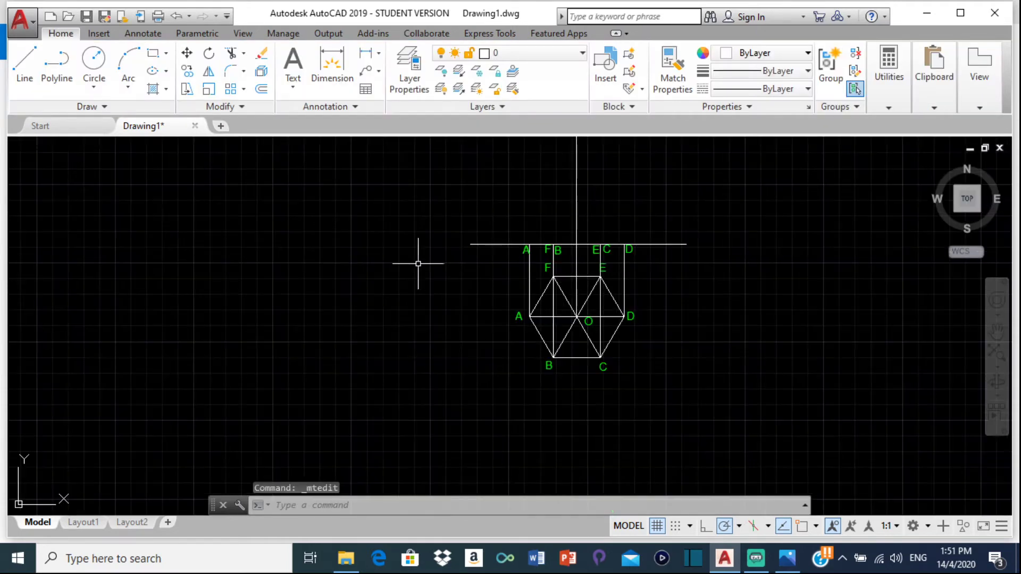
Check exercise 14's height in the Photos reference image and, back in AutoCAD, offset the horizontal base line 70 upward
click(786, 567)
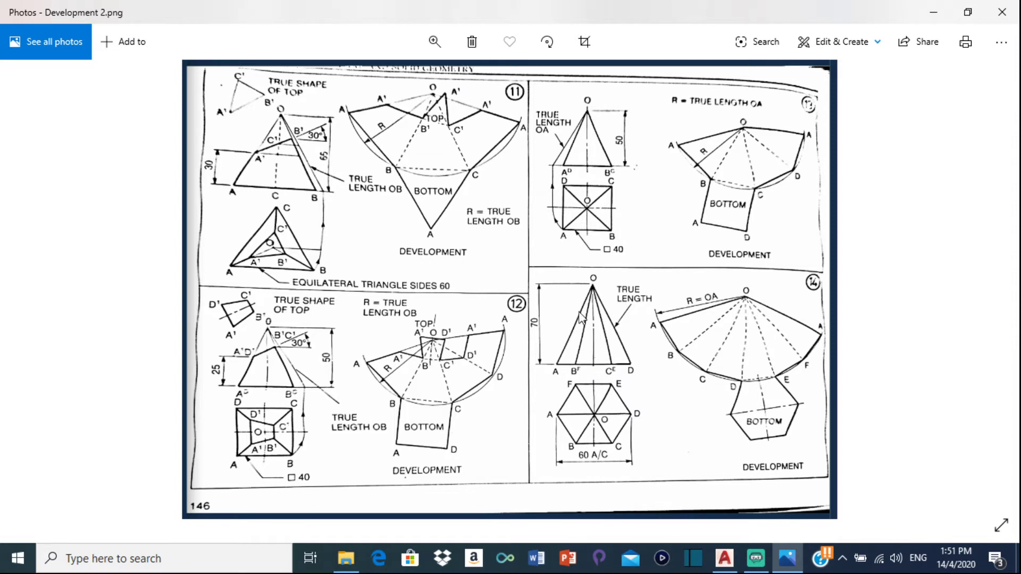
click(718, 566)
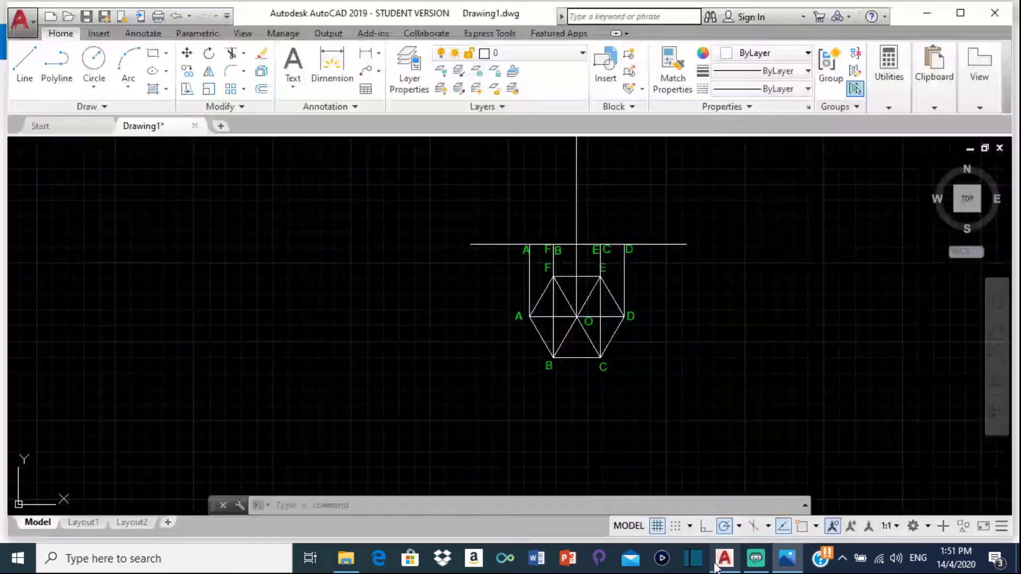
click(507, 246)
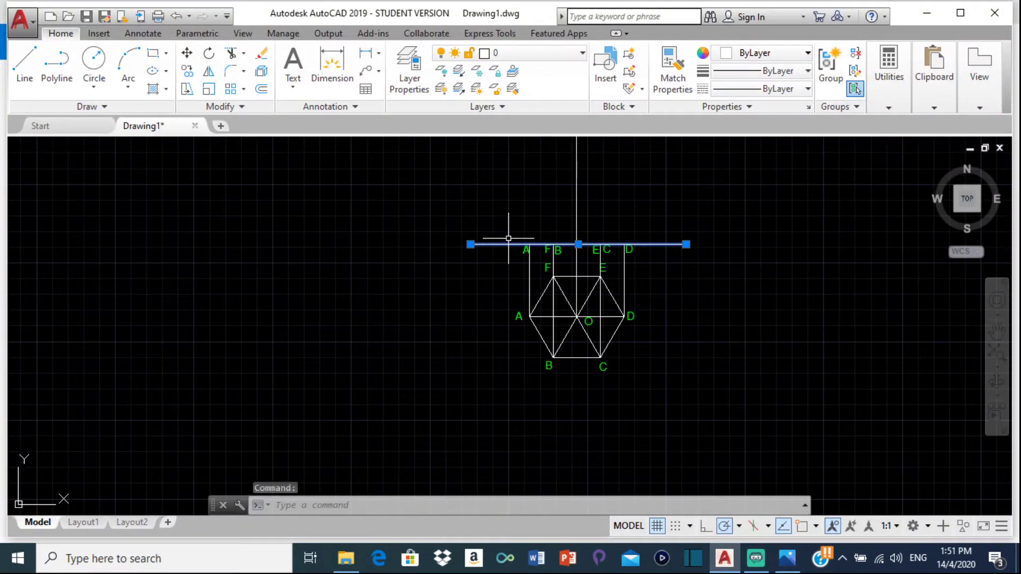
click(262, 89)
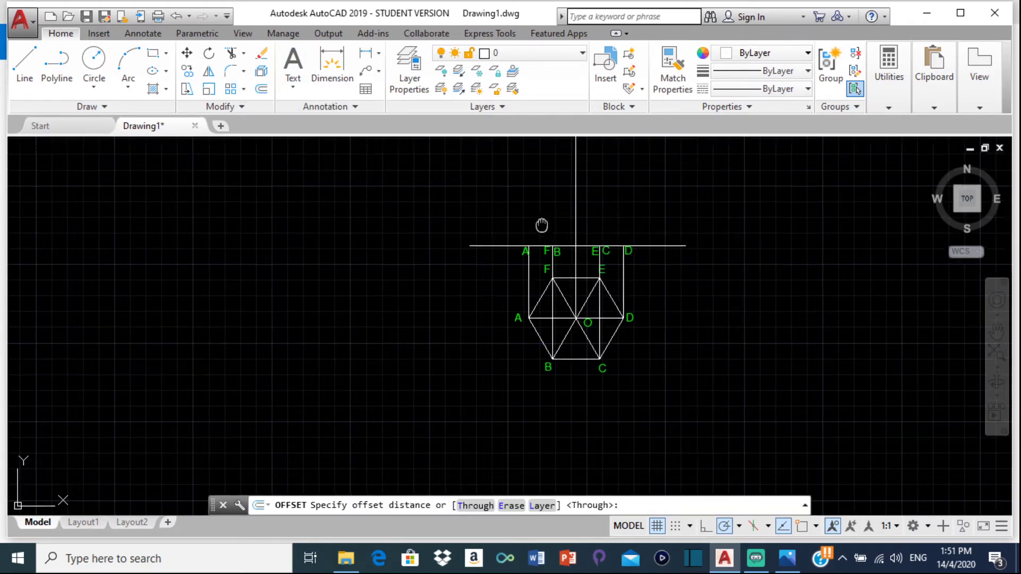
middle_drag(550, 209, 496, 242)
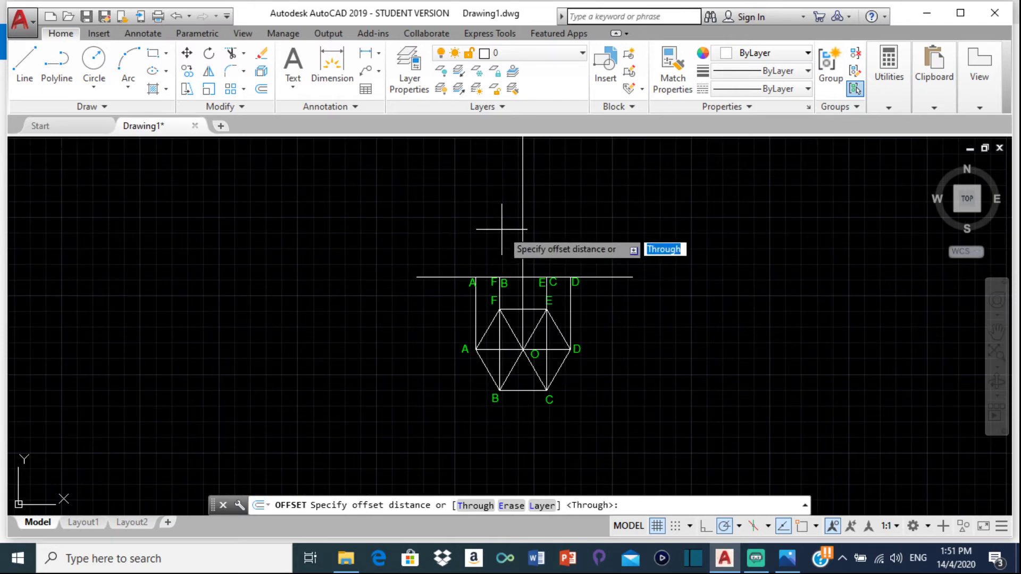
text(70)
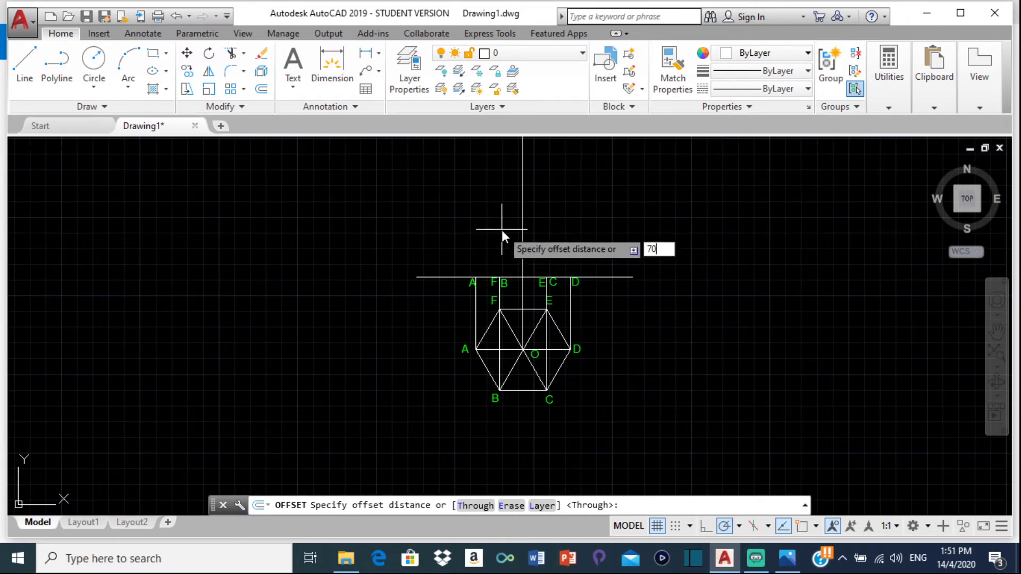
key(Return)
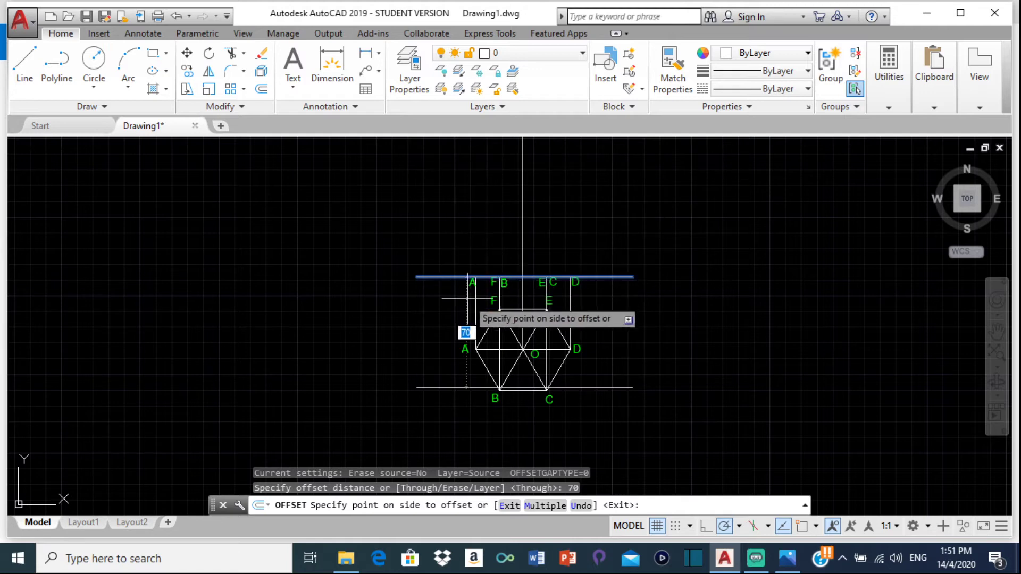
click(500, 176)
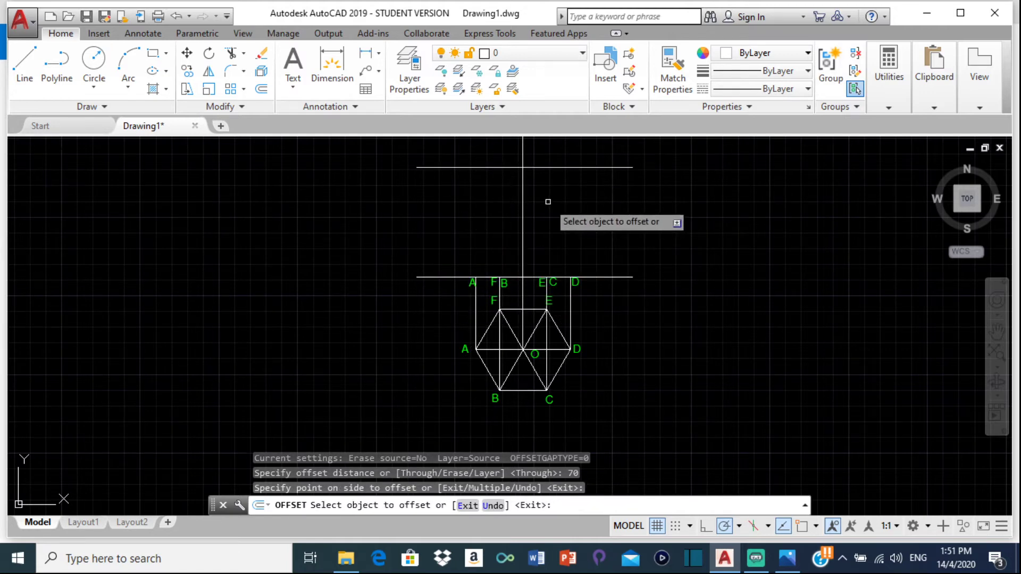
key(Escape)
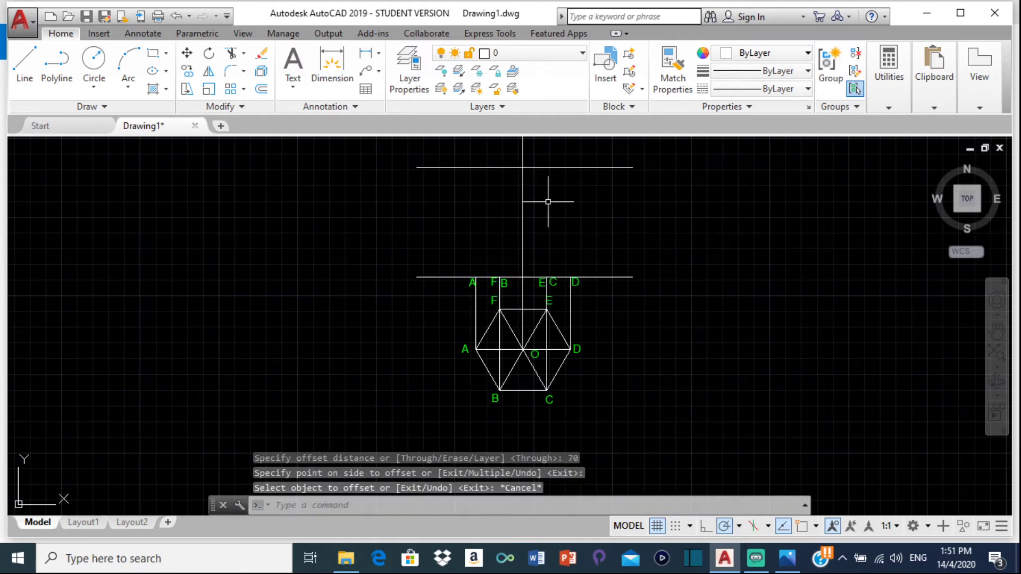
With object snap on, draw a line from the apex, where the vertical axis meets the upper horizontal line, to A on the base line
click(24, 59)
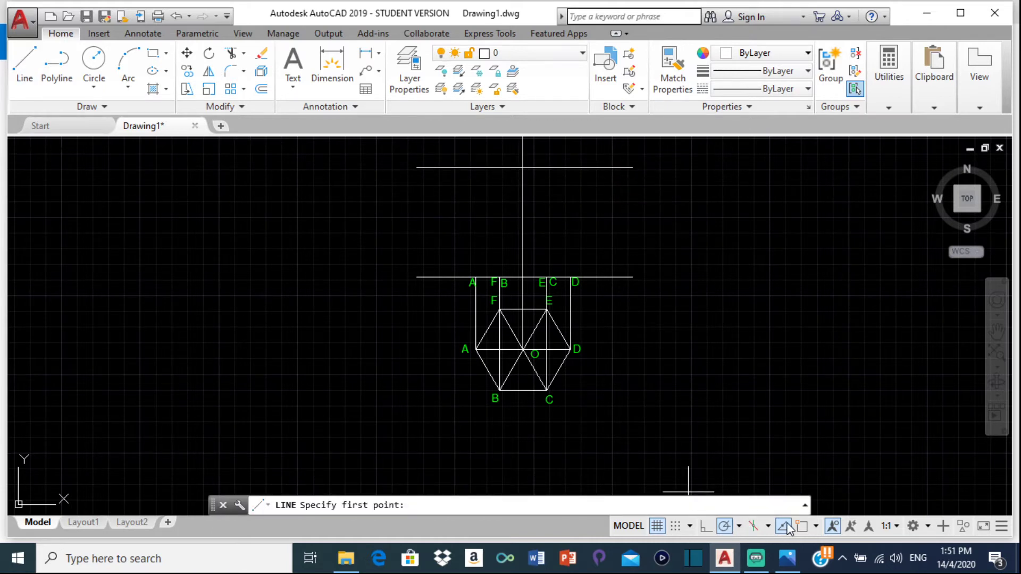
click(805, 528)
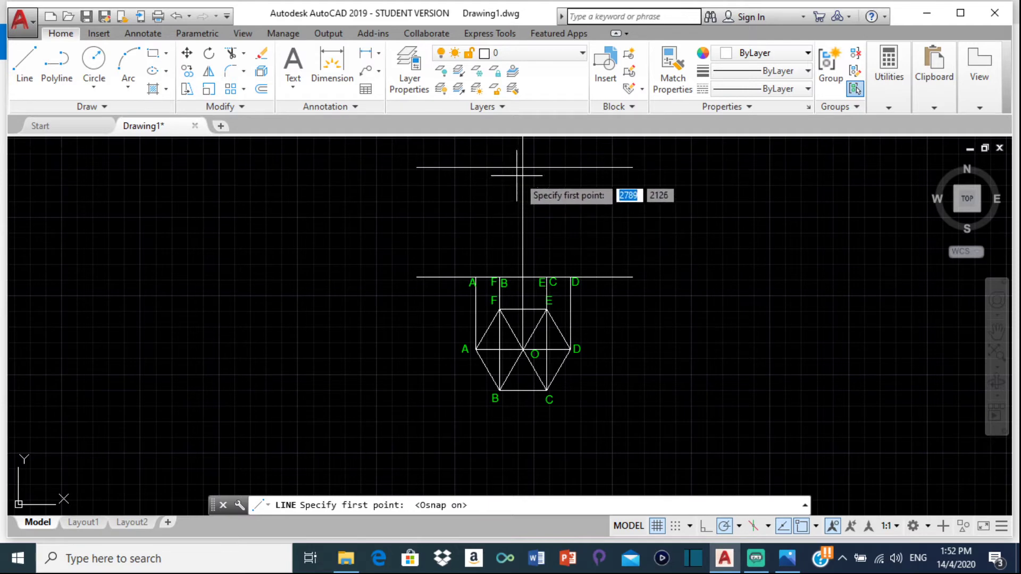
scroll(526, 166, up, 8)
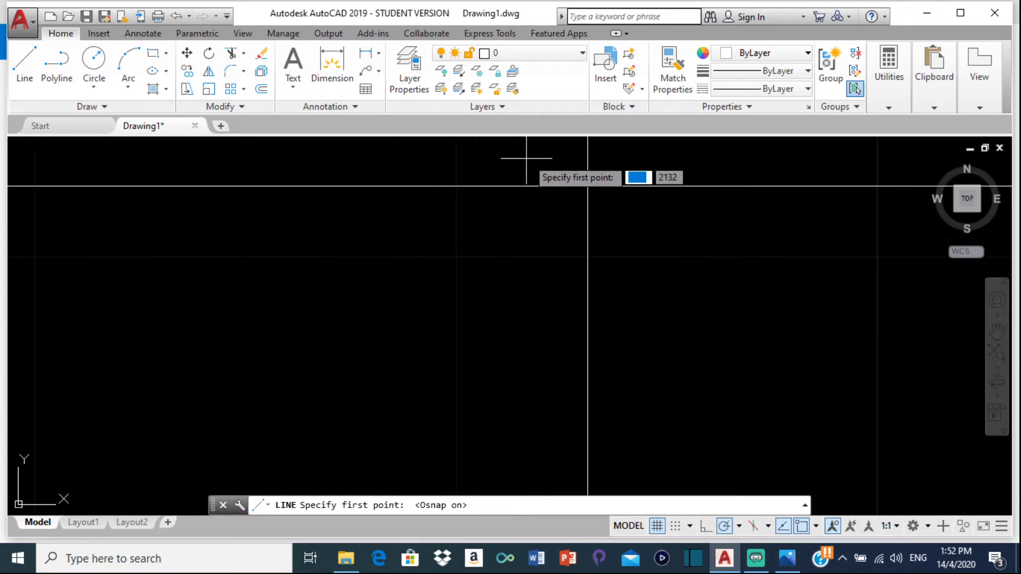
click(588, 187)
scroll(569, 221, down, 4)
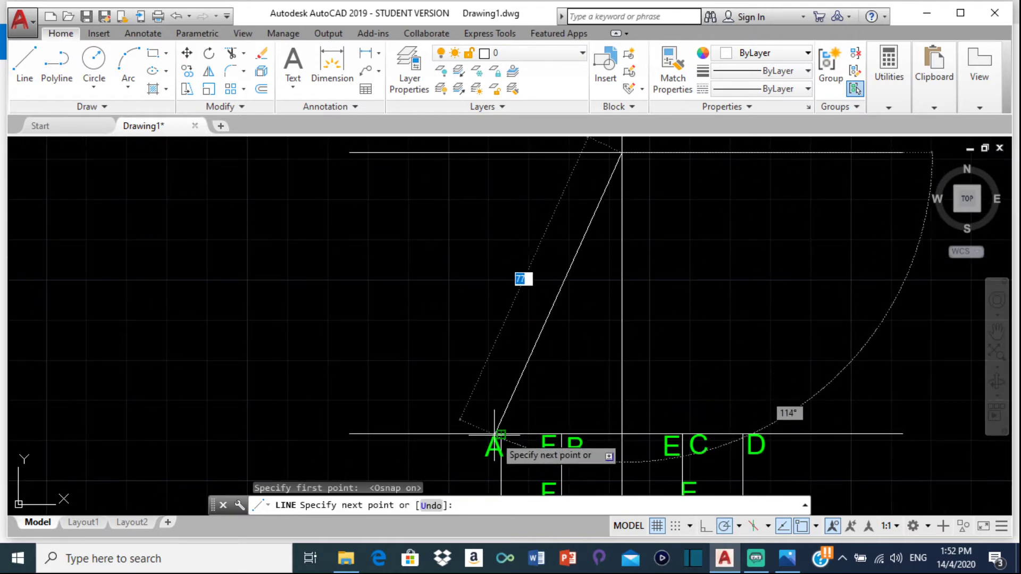
click(501, 434)
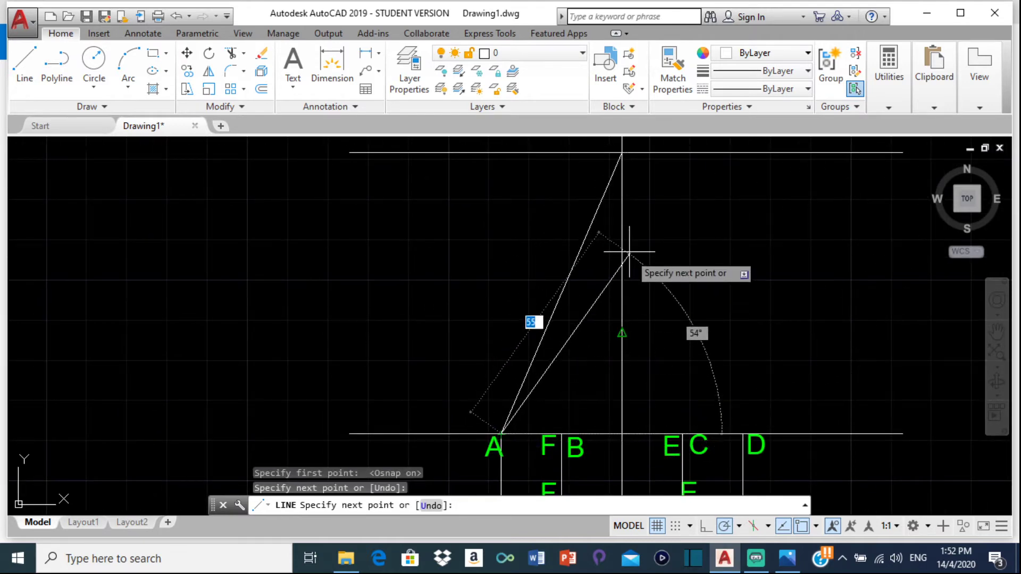
key(Return)
Draw a line from the apex to the point on the base line between labels F and B
key(Return)
scroll(624, 156, up, 3)
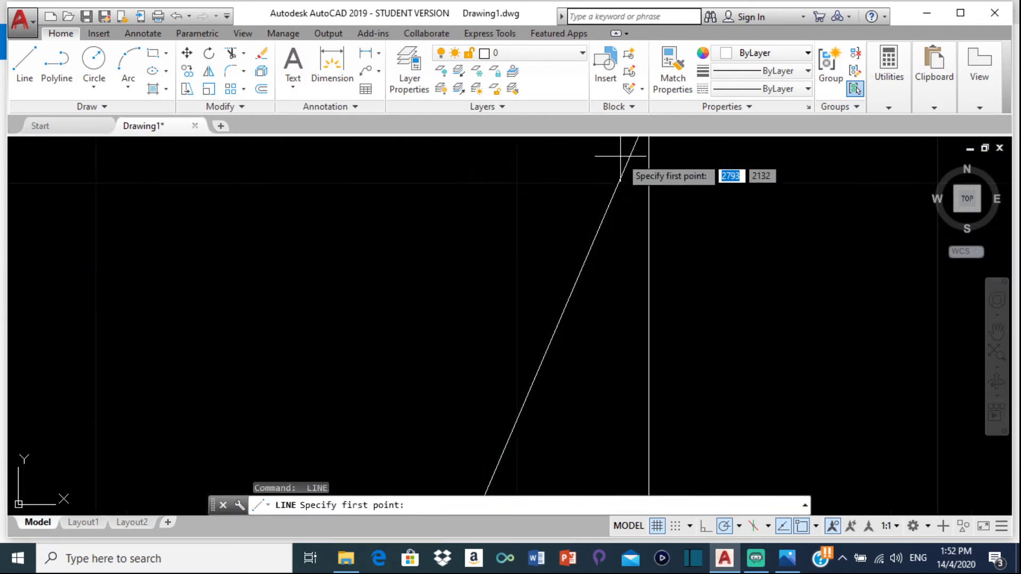
mouse_move(628, 155)
middle_down()
mouse_move(607, 240)
mouse_move(630, 186)
mouse_move(627, 314)
middle_up()
click(608, 242)
scroll(630, 186, down, 5)
scroll(606, 332, up, 5)
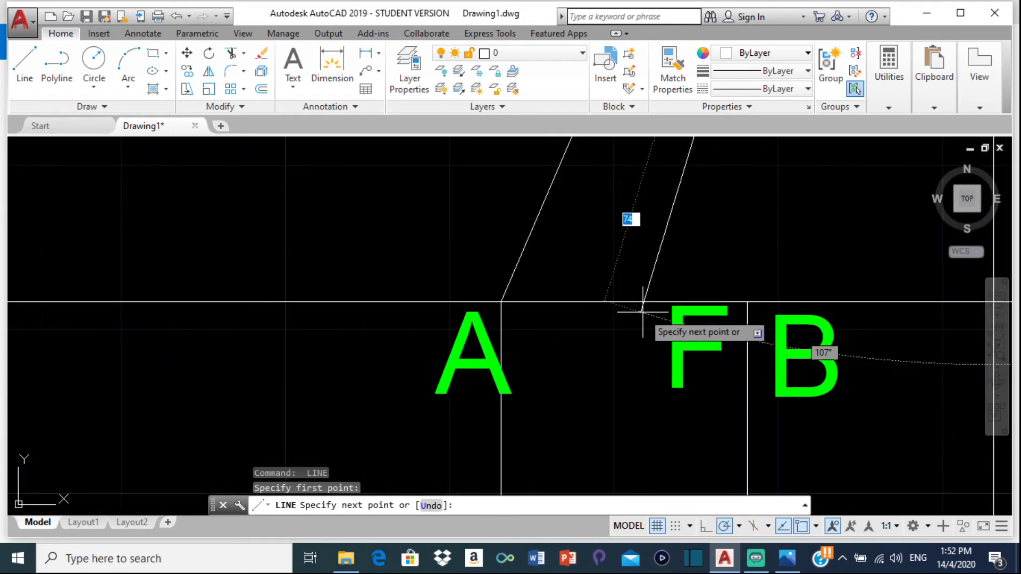
click(640, 327)
scroll(811, 284, down, 3)
key(Escape)
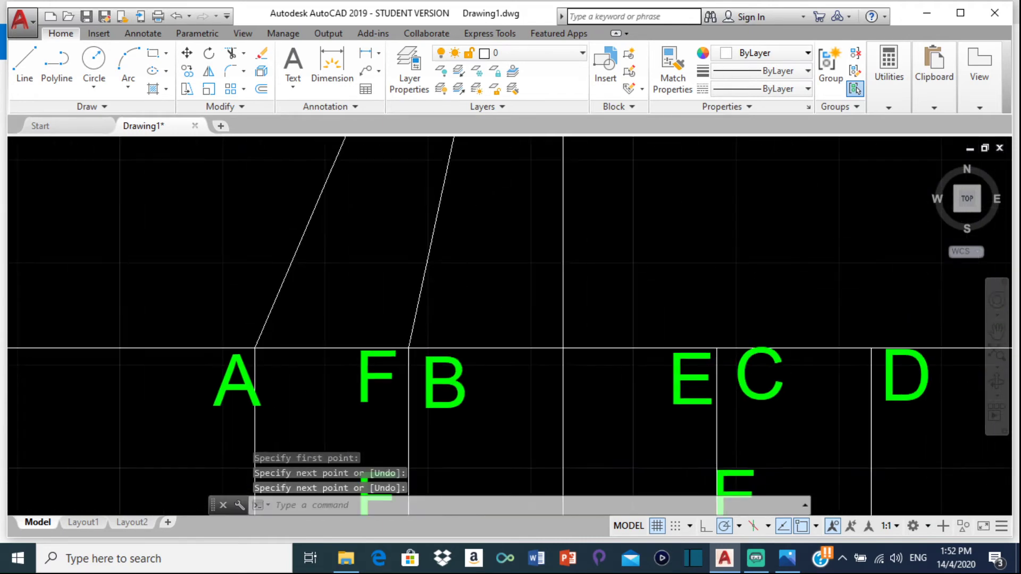
Draw a line from the point on the base line between labels E and C up to the apex
key(Return)
click(717, 349)
scroll(641, 264, down, 4)
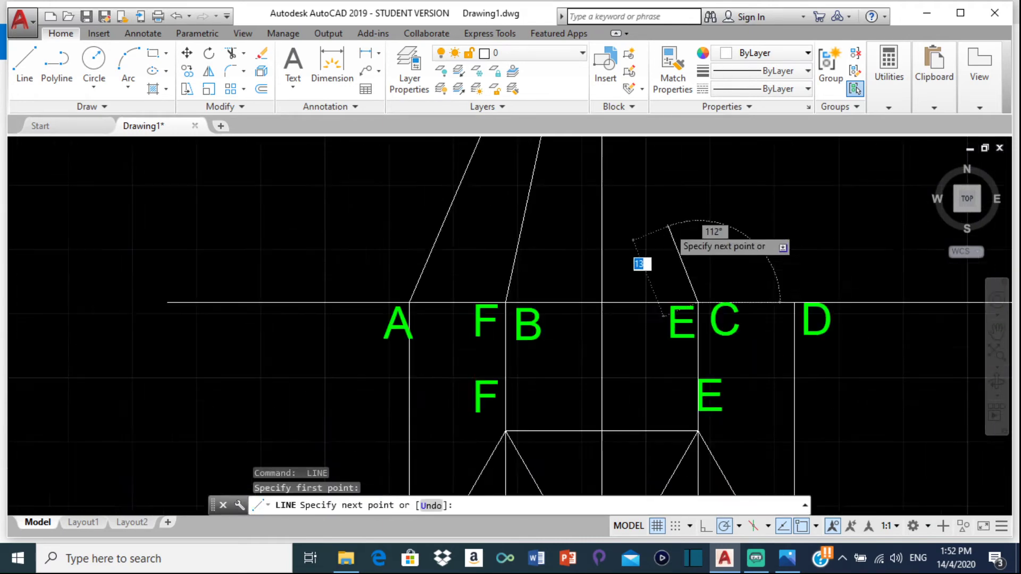
scroll(686, 264, up, 3)
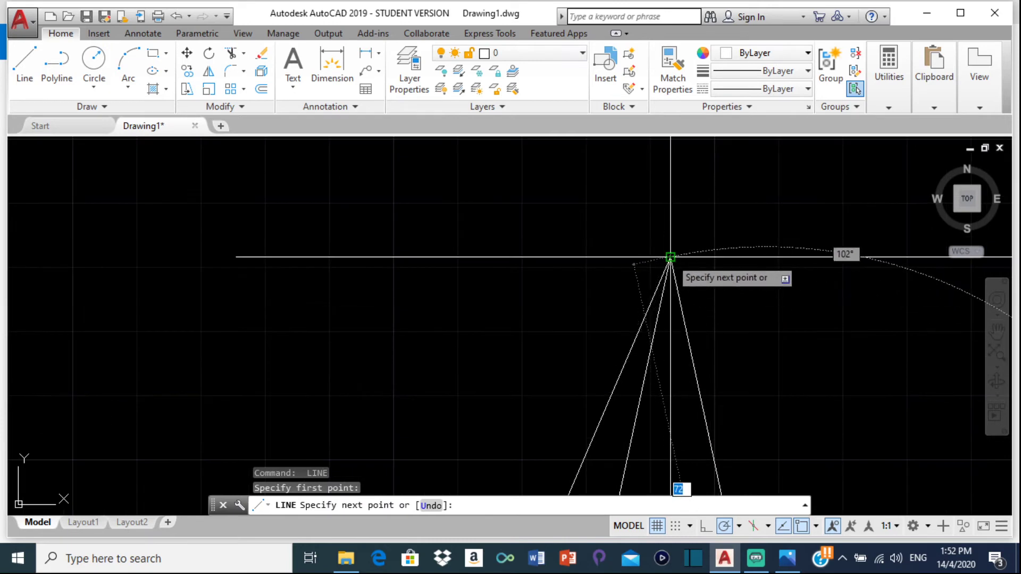
click(670, 256)
key(Escape)
Draw a line from the apex to the base line at D's projection line
key(Return)
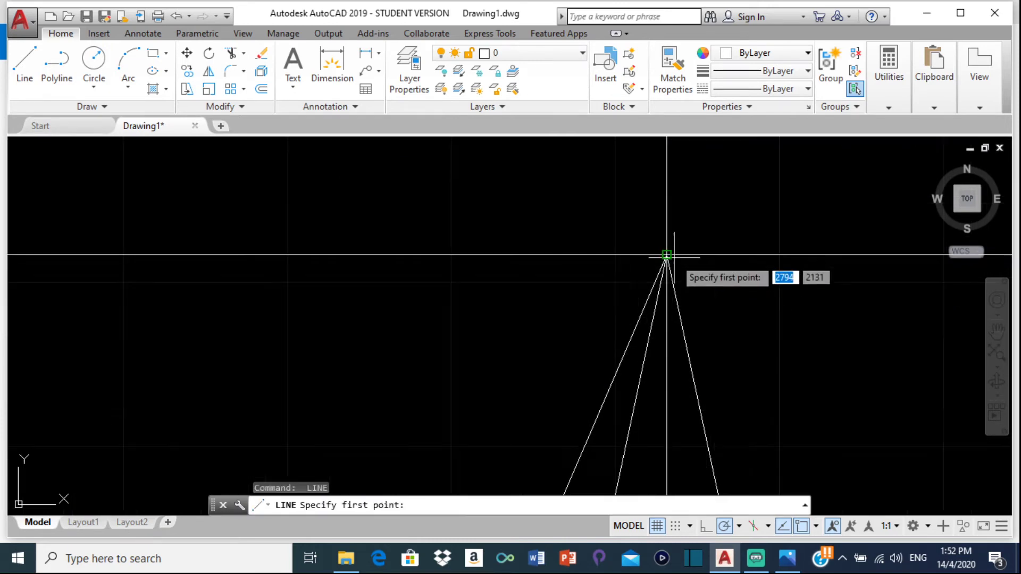
scroll(651, 269, up, 3)
click(701, 227)
scroll(686, 329, down, 3)
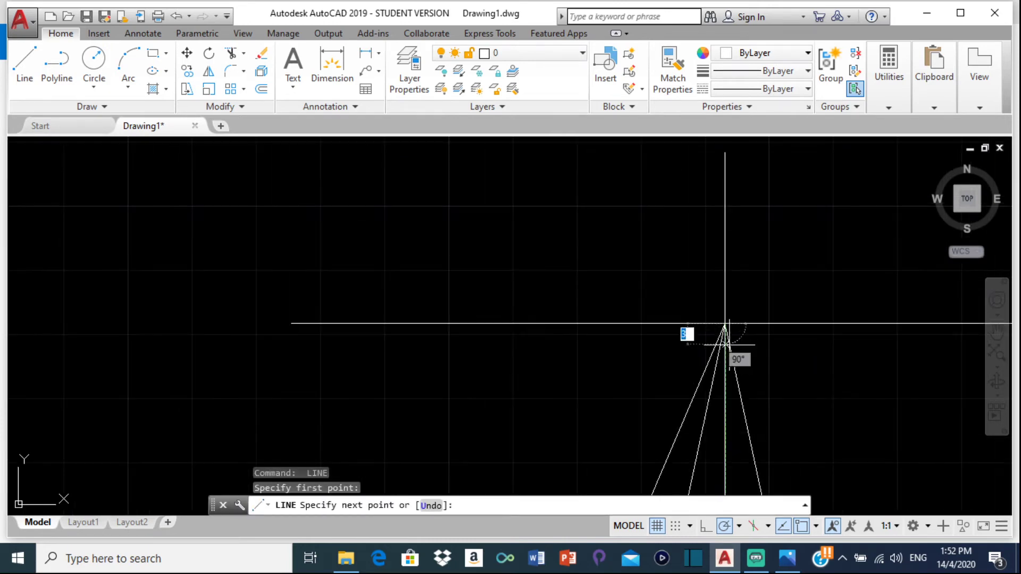
middle_drag(672, 305, 676, 317)
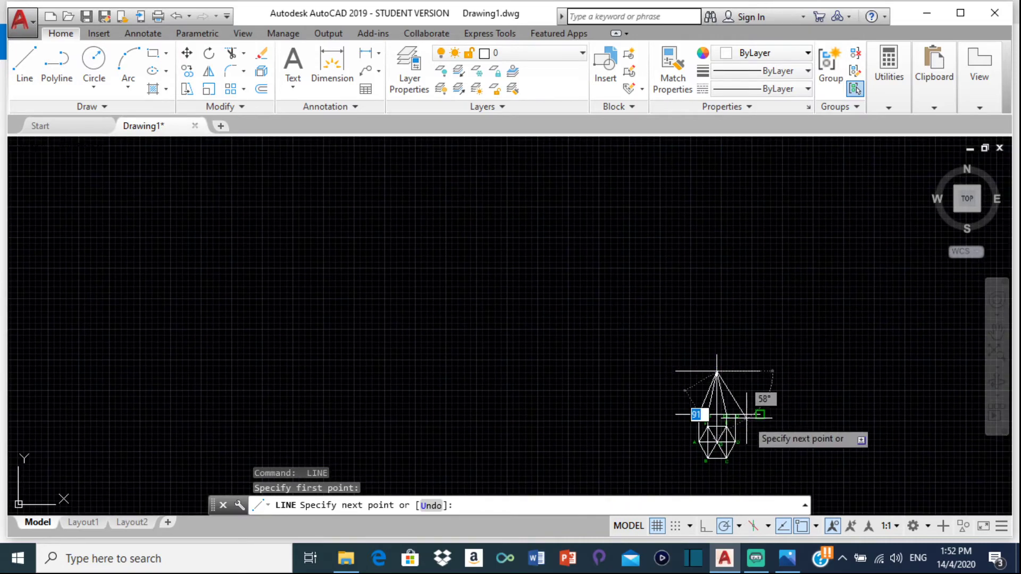
scroll(649, 375, up, 8)
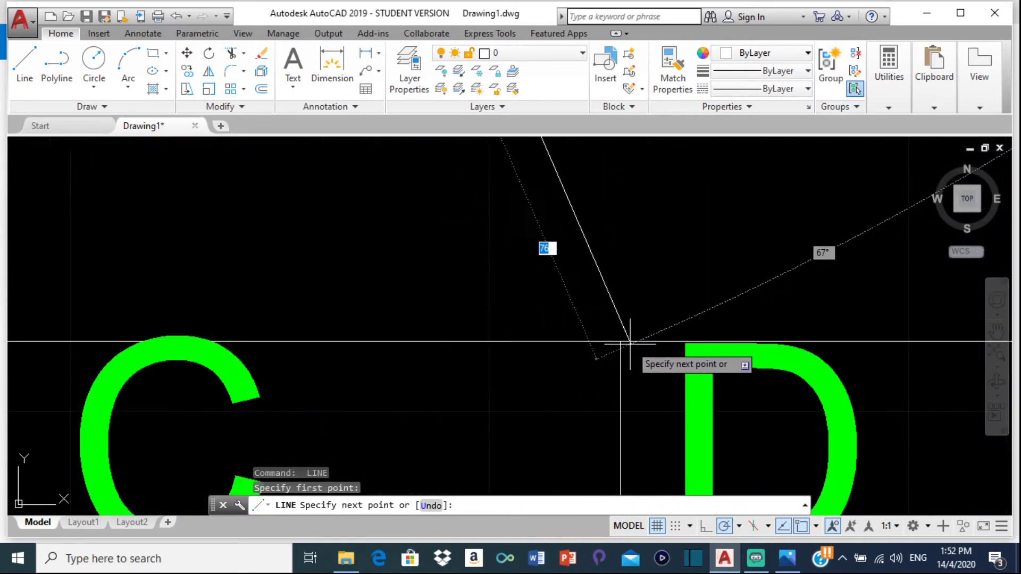
click(620, 342)
key(Return)
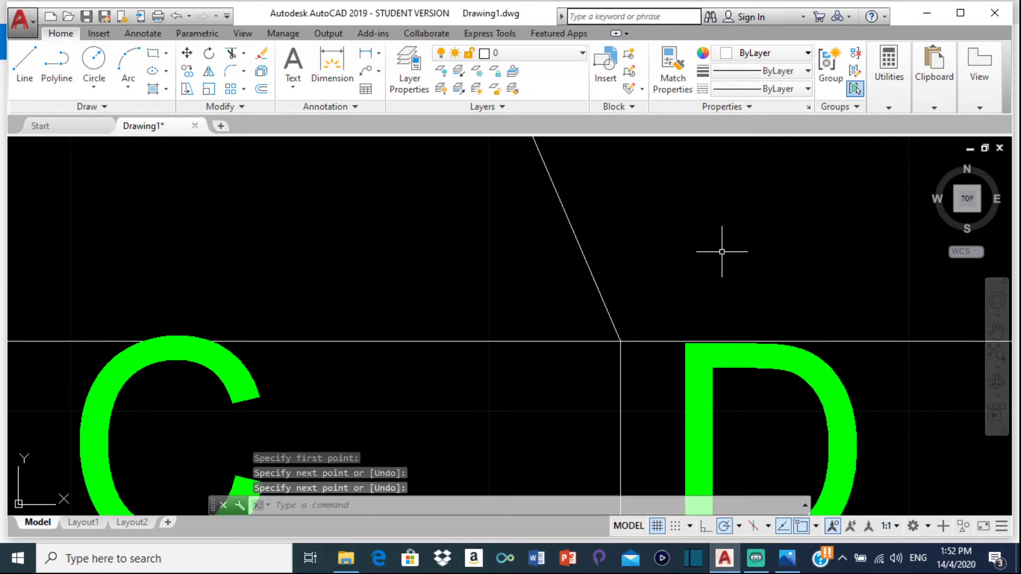
scroll(707, 265, down, 8)
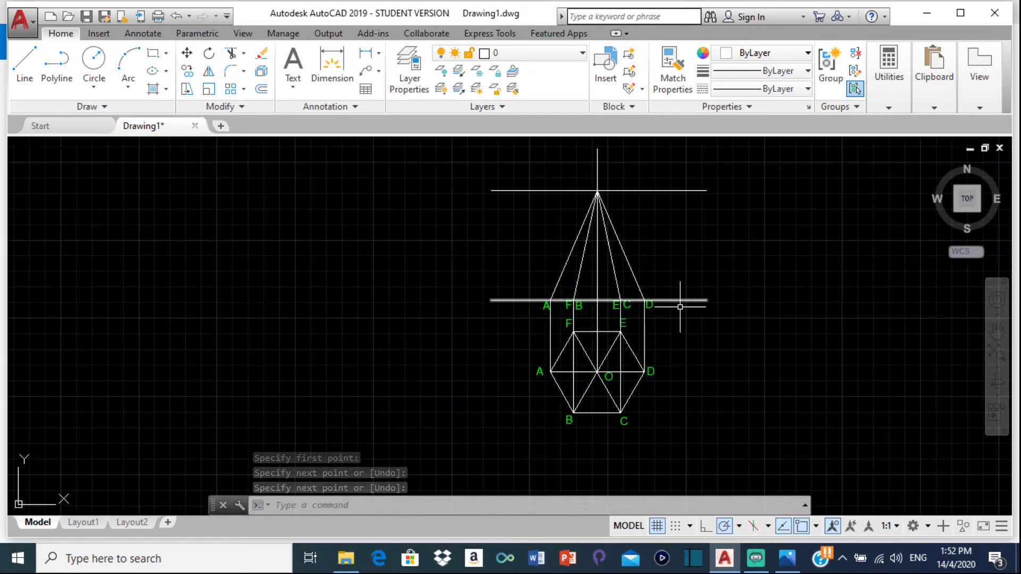
Examine the surface development of exercise 14 in the Photos reference image, then return to the AutoCAD drawing
middle_drag(668, 323, 520, 287)
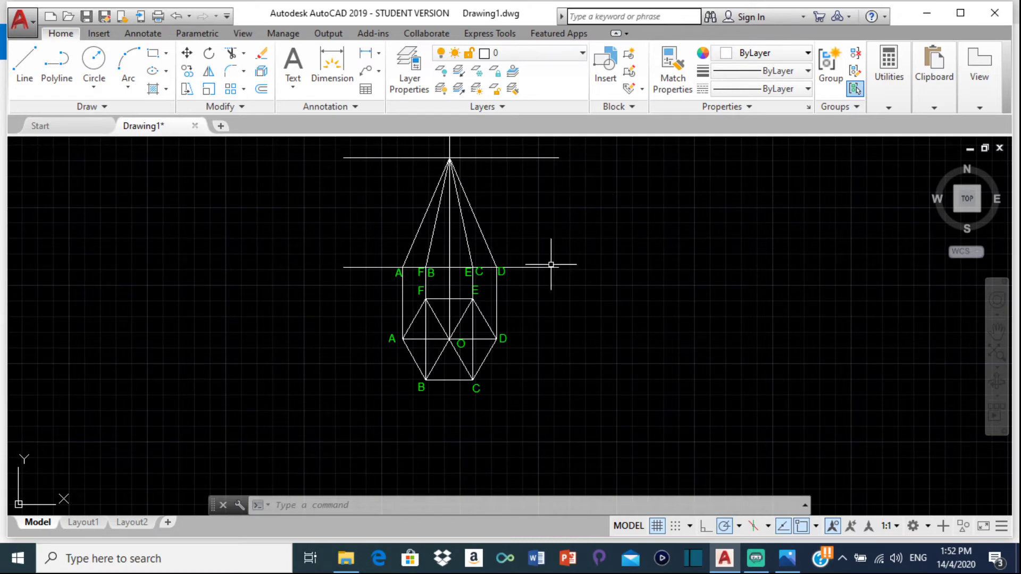
click(777, 567)
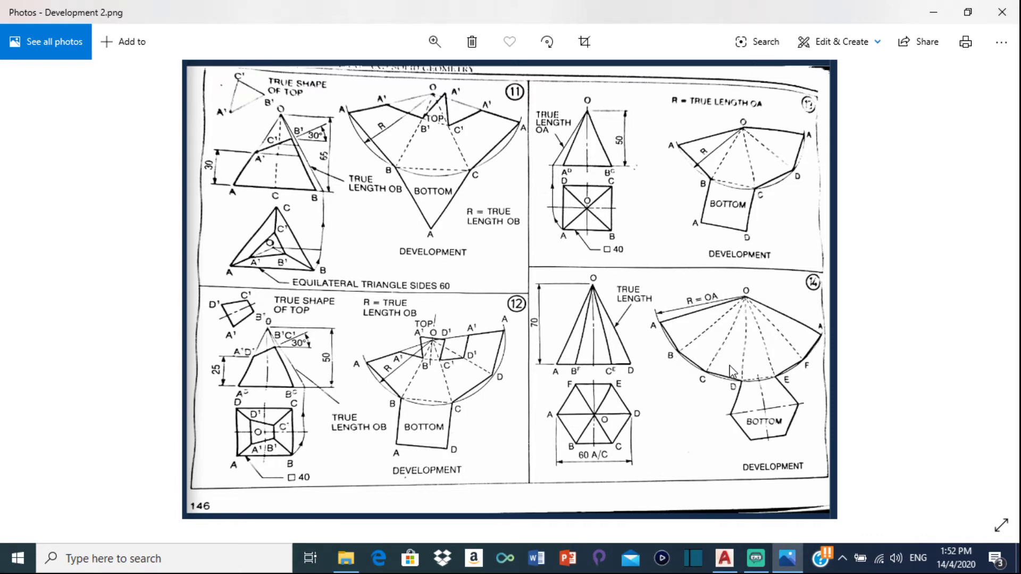
click(728, 558)
click(421, 309)
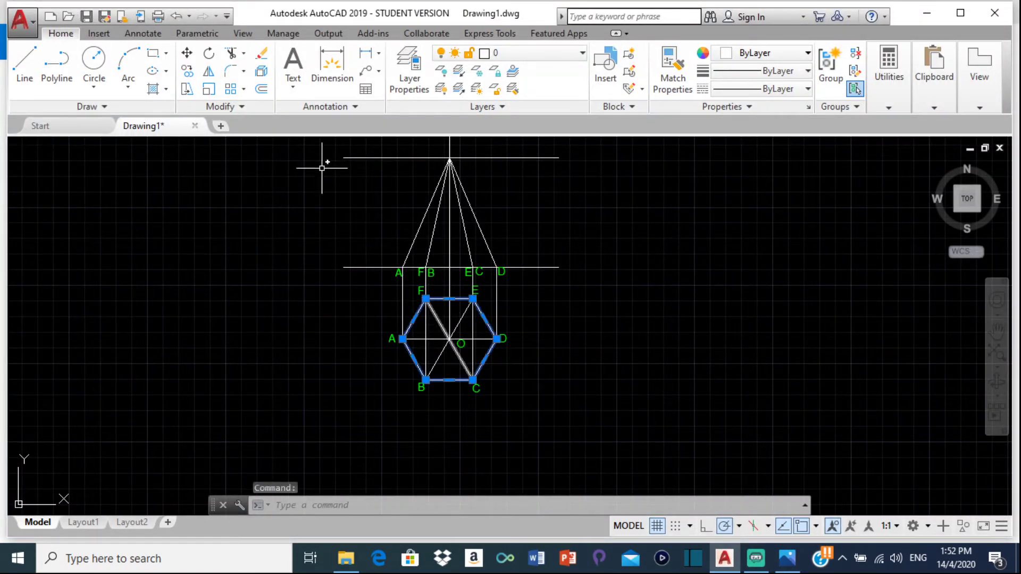
click(188, 71)
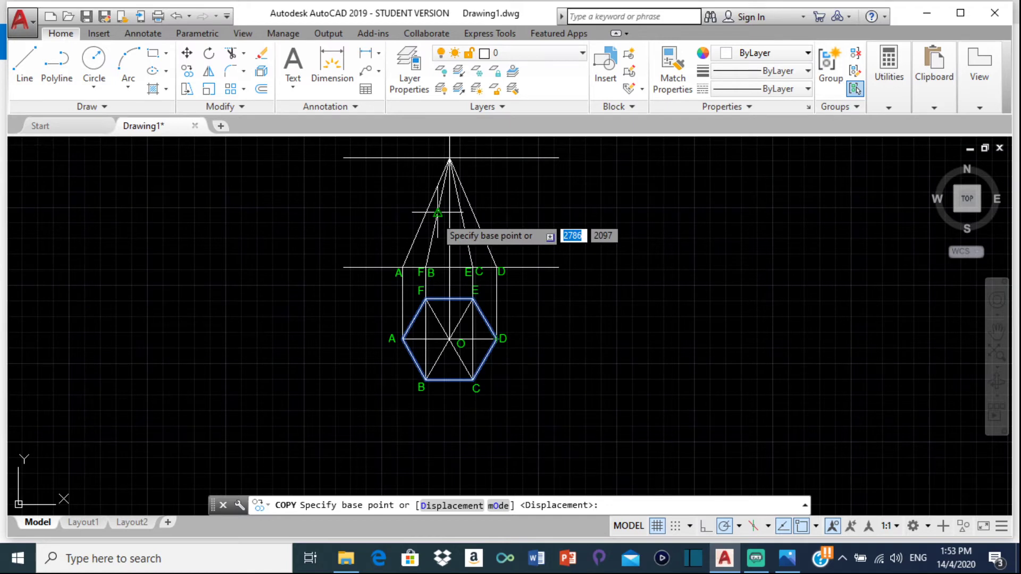
key(Escape)
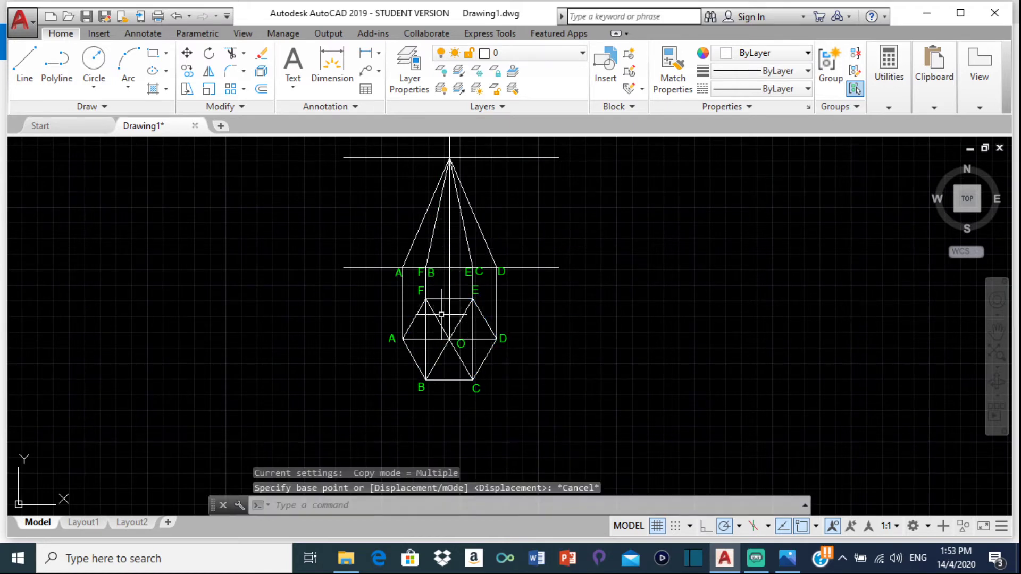
After checking the reference image, copy the plan hexagon and its labels A to F about 290 units horizontally right, using vertex D as base point
click(781, 572)
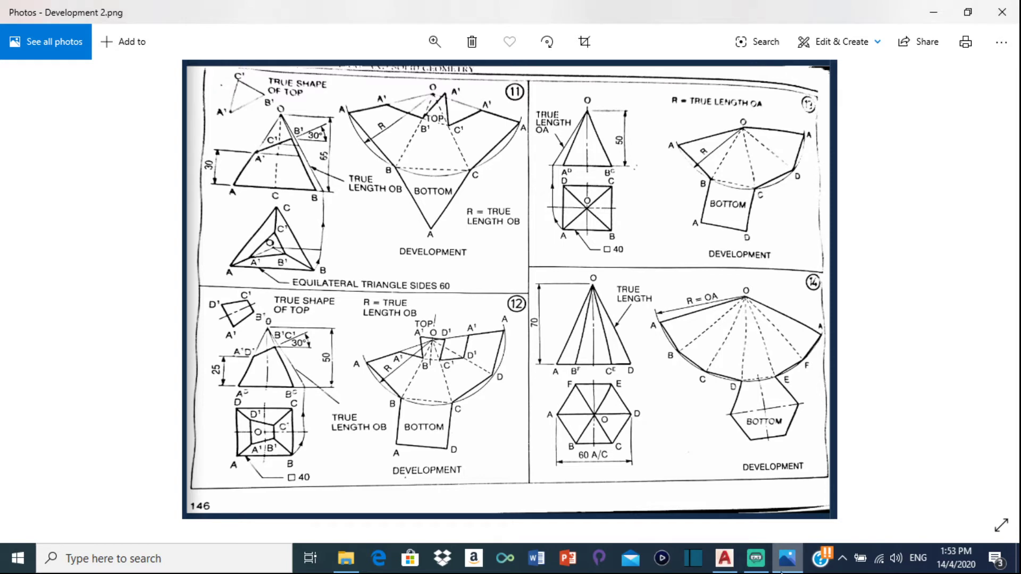
click(781, 572)
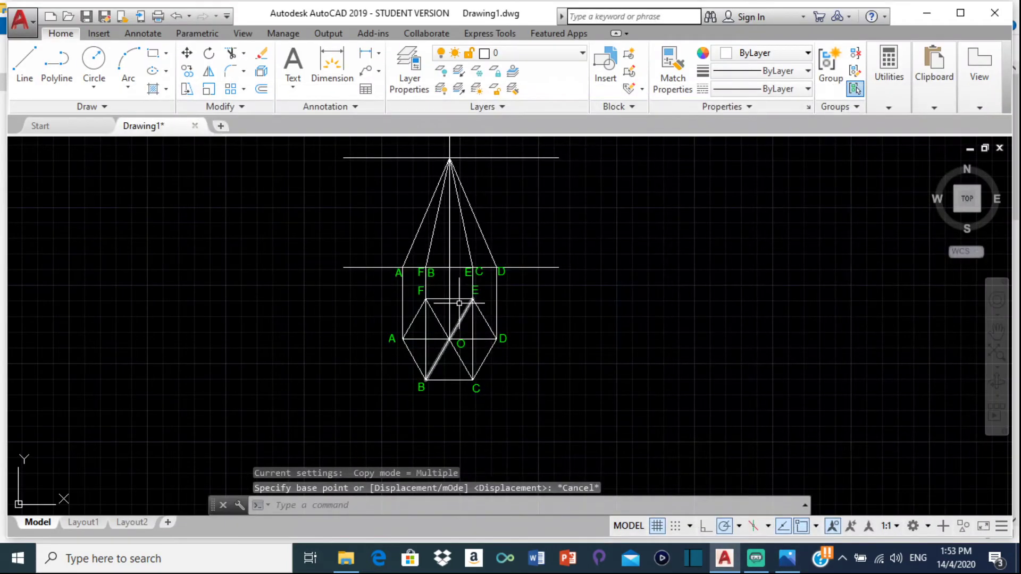
click(443, 309)
click(435, 298)
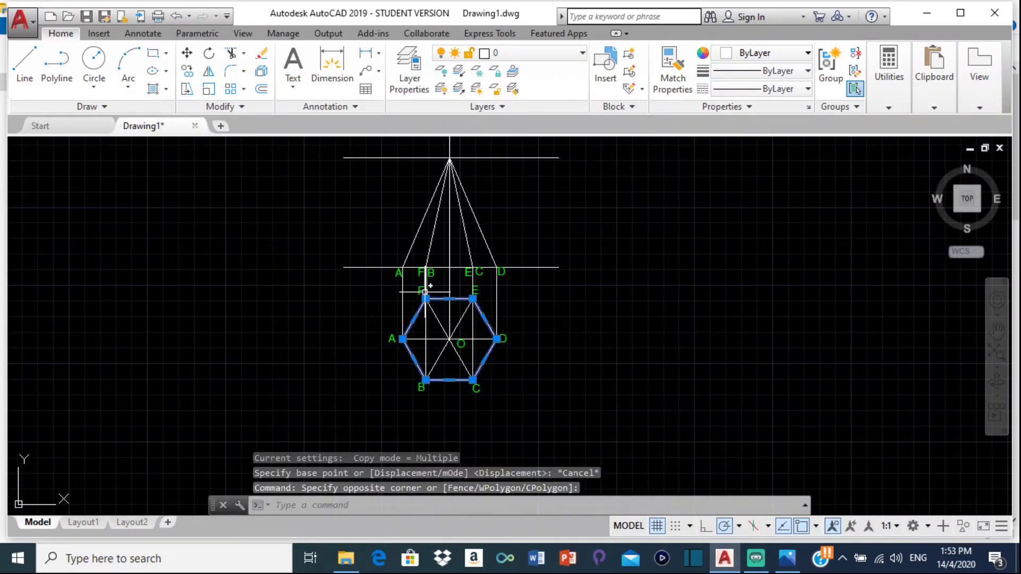
click(420, 290)
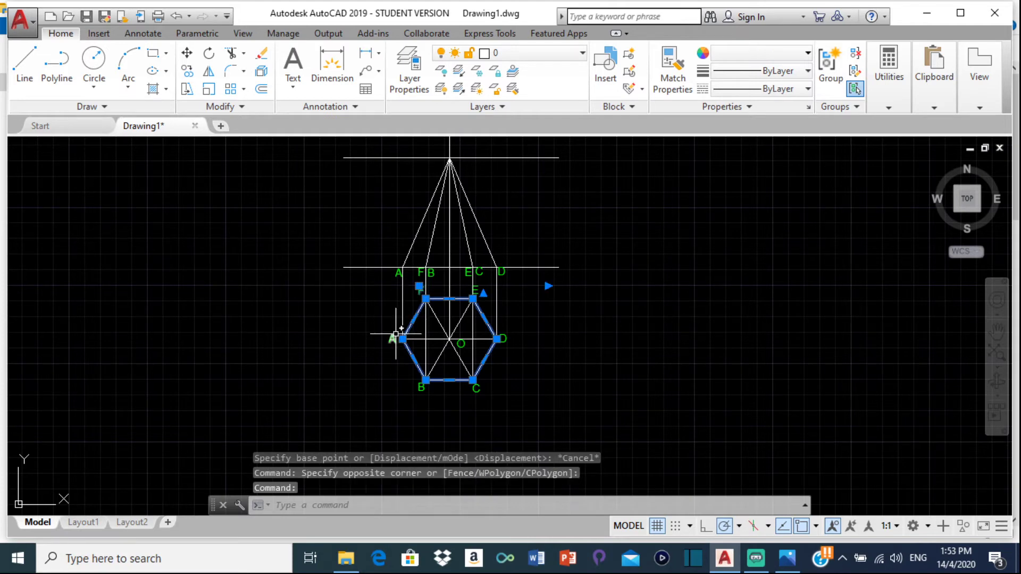
click(393, 339)
click(419, 383)
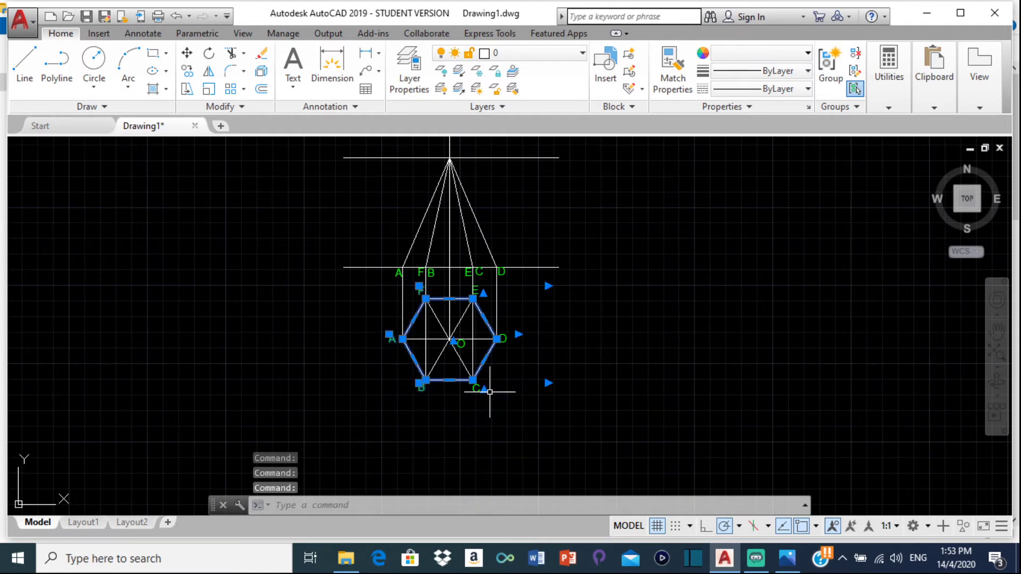
click(478, 388)
click(507, 338)
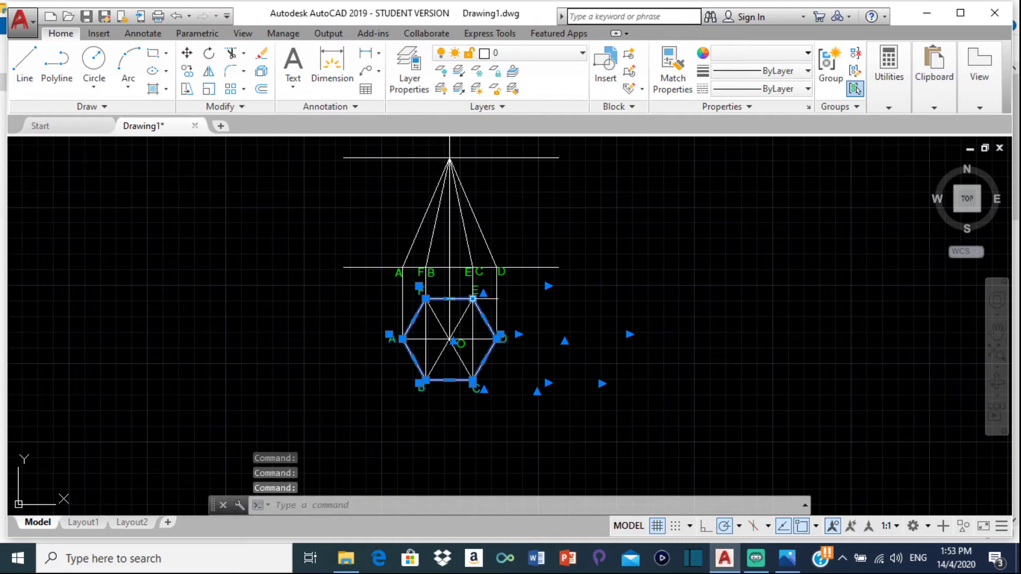
scroll(476, 295, up, 6)
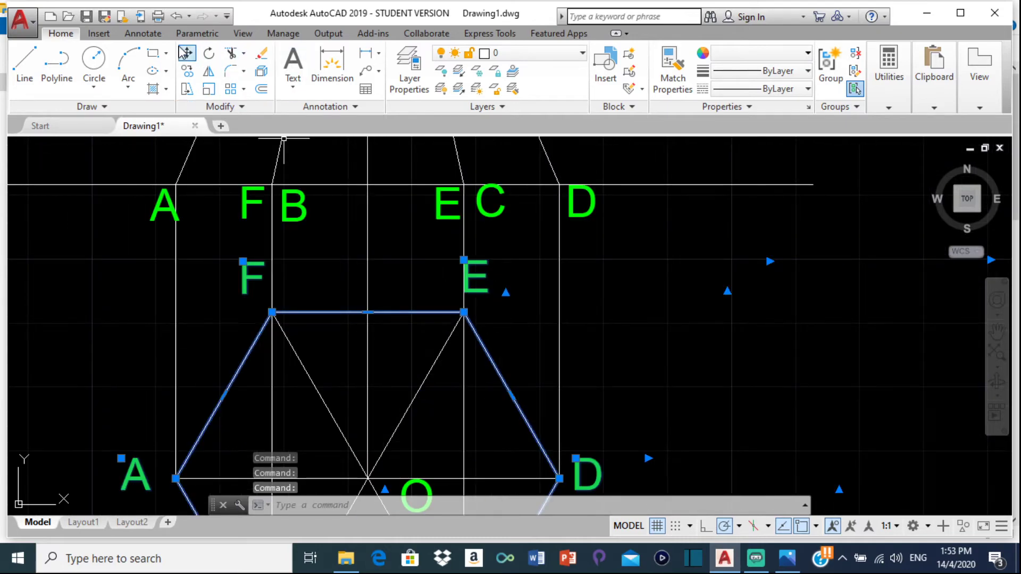
click(187, 71)
scroll(468, 216, down, 5)
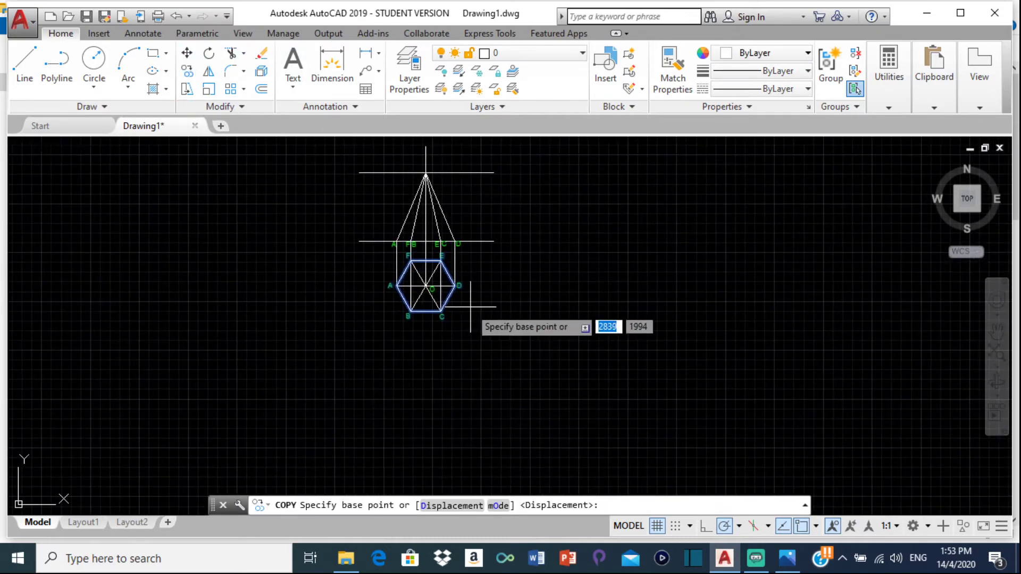
scroll(470, 307, up, 4)
click(455, 285)
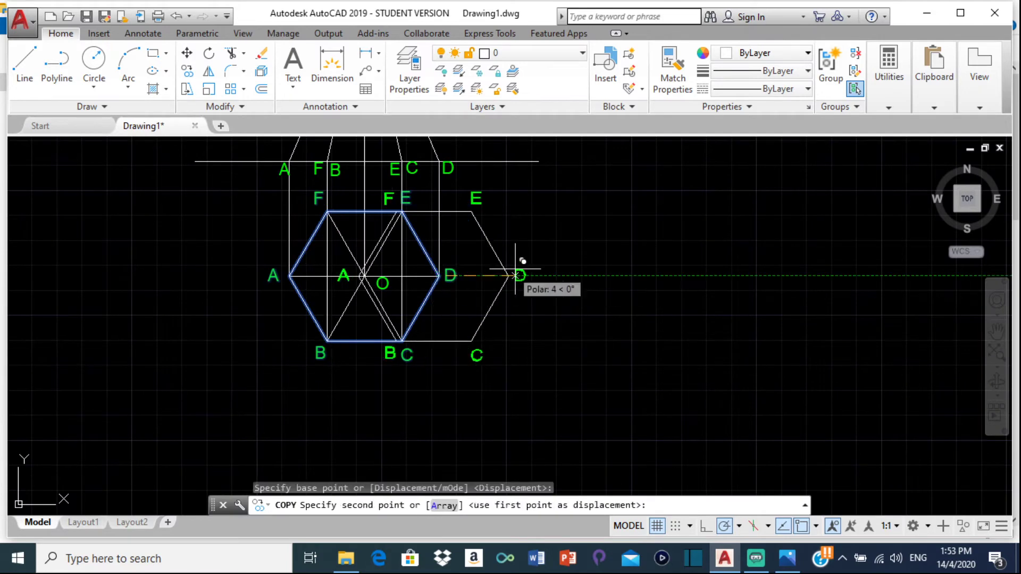
scroll(516, 275, down, 5)
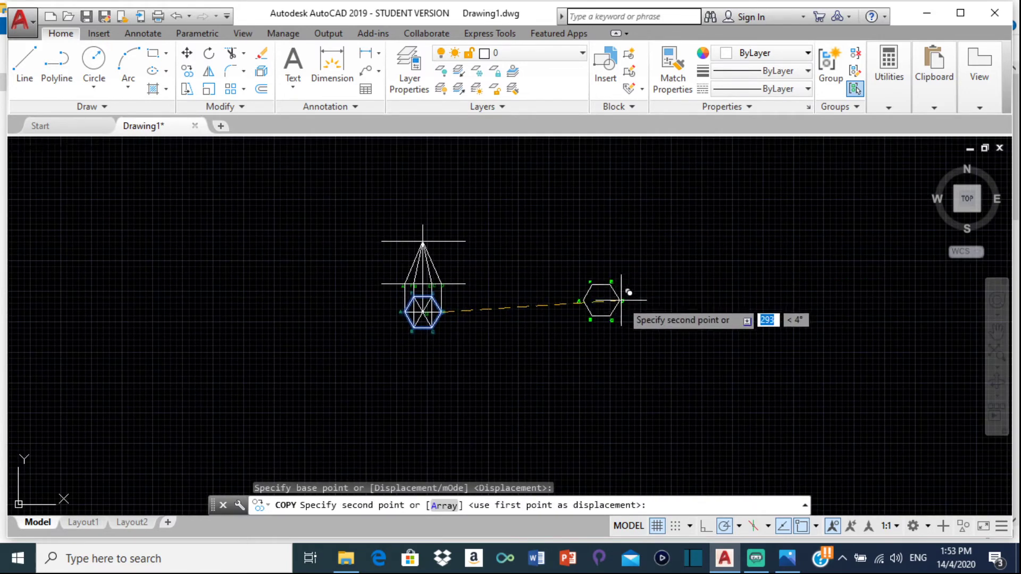
click(621, 312)
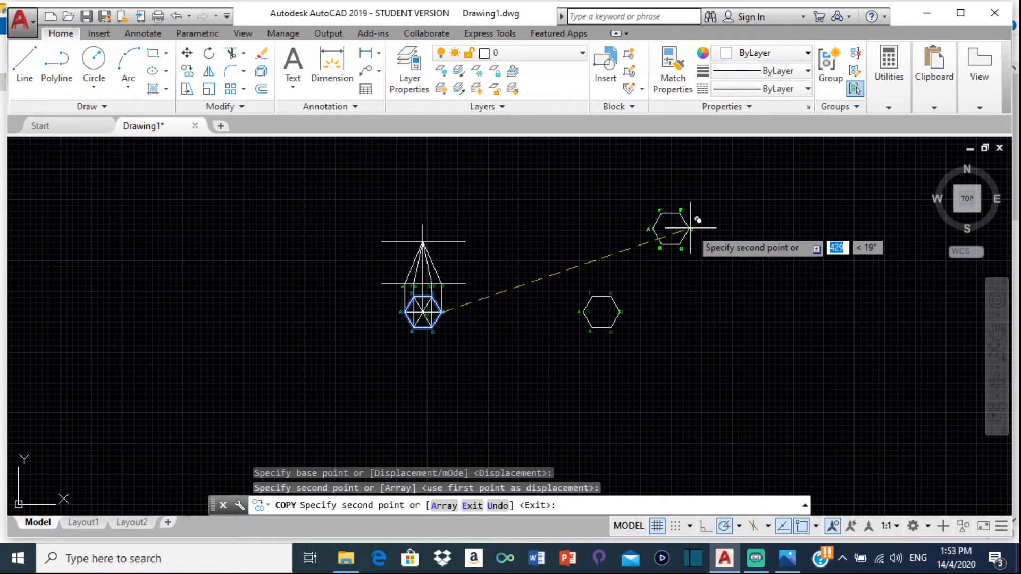
key(Escape)
Delete the F and E labels above the copied hexagon
scroll(607, 301, up, 6)
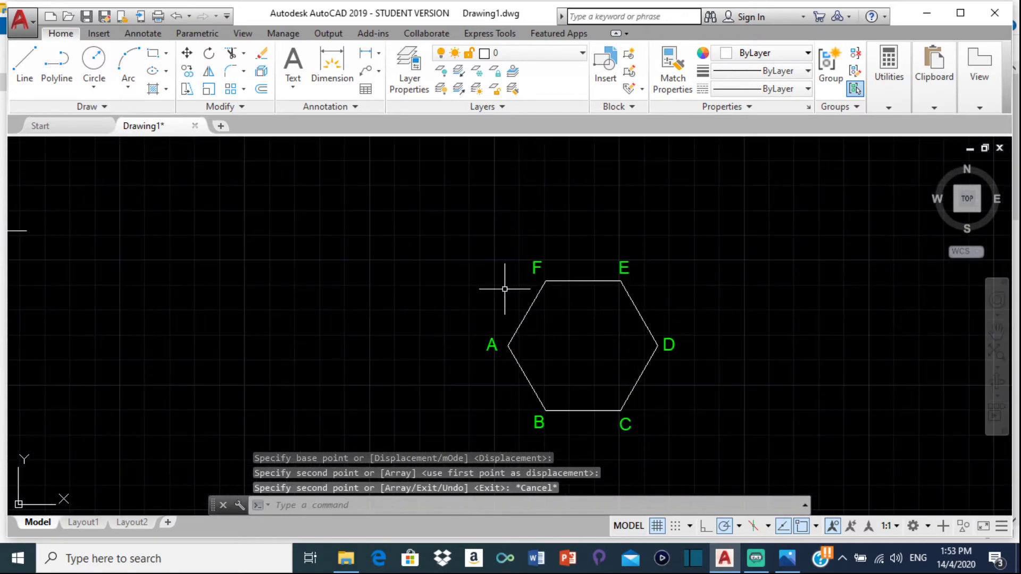
scroll(548, 316, down, 2)
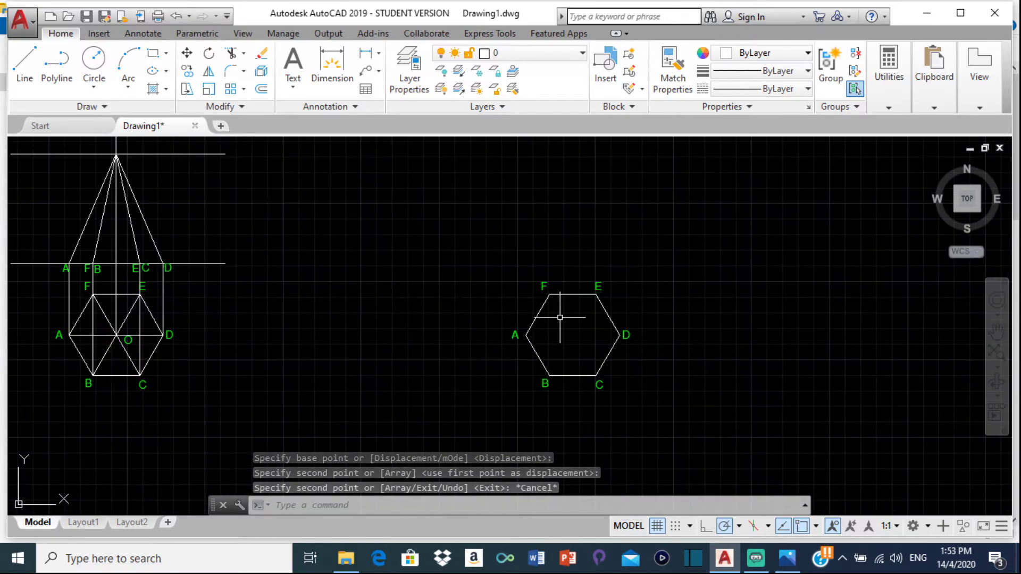
click(542, 286)
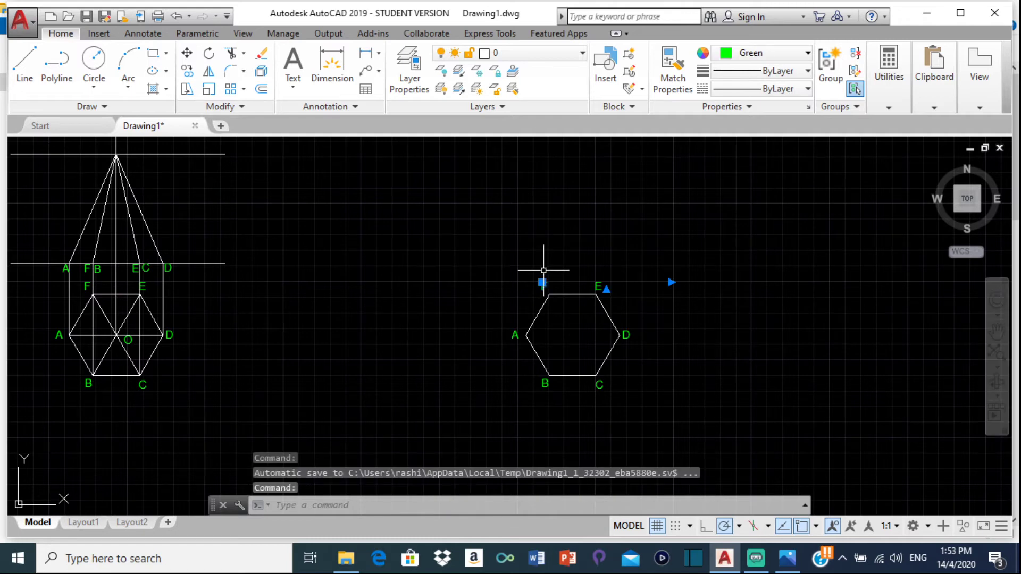
key(Delete)
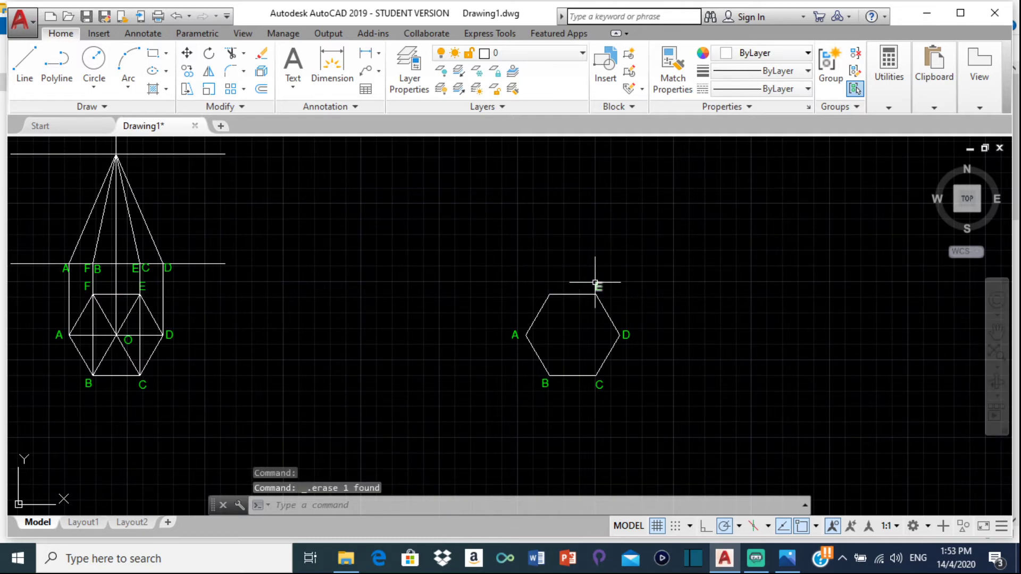
click(597, 285)
key(Delete)
Check radius OA in the reference image and measure the distance from the elevation's apex to A on the base line
click(788, 560)
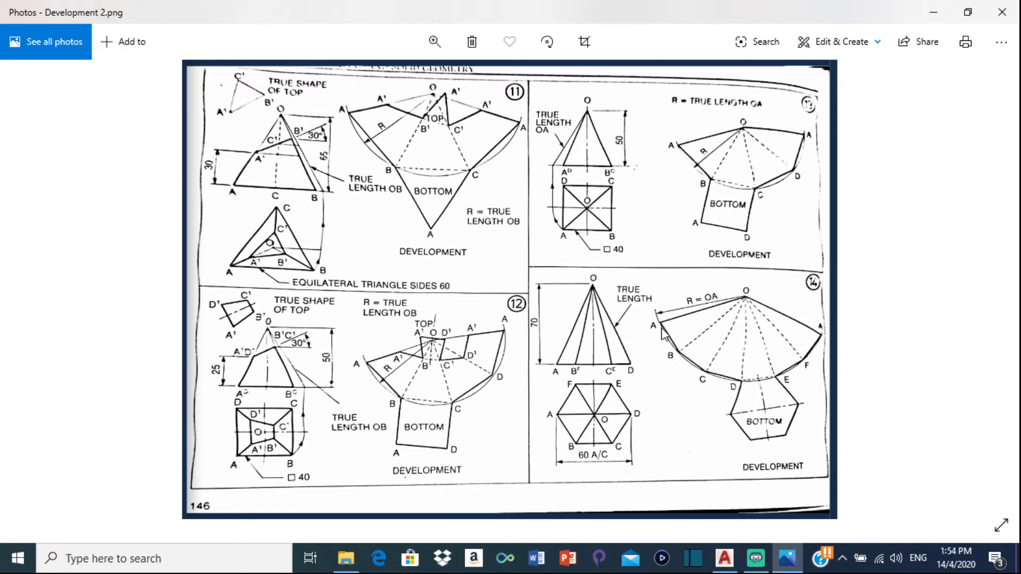
click(724, 558)
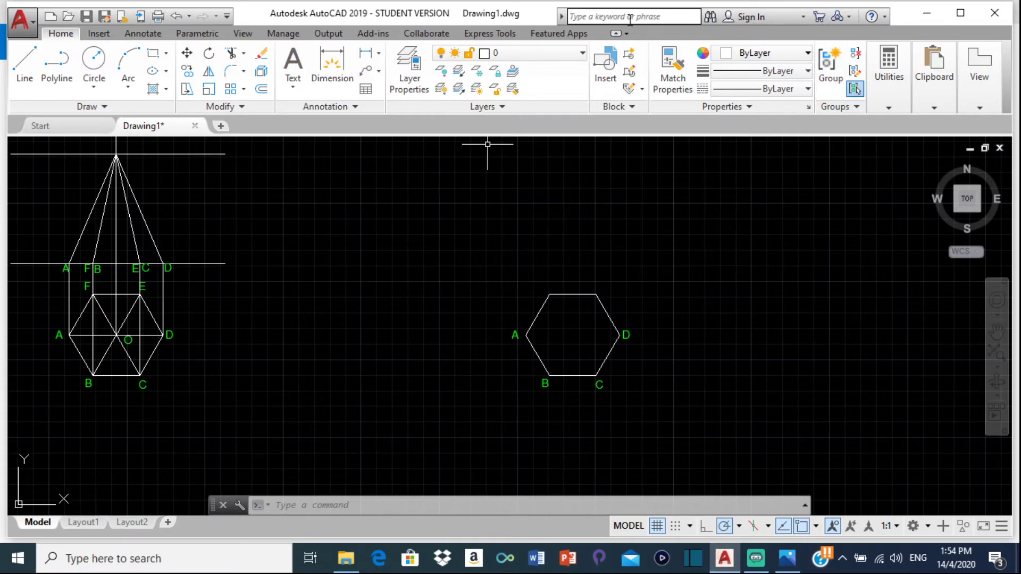
click(898, 110)
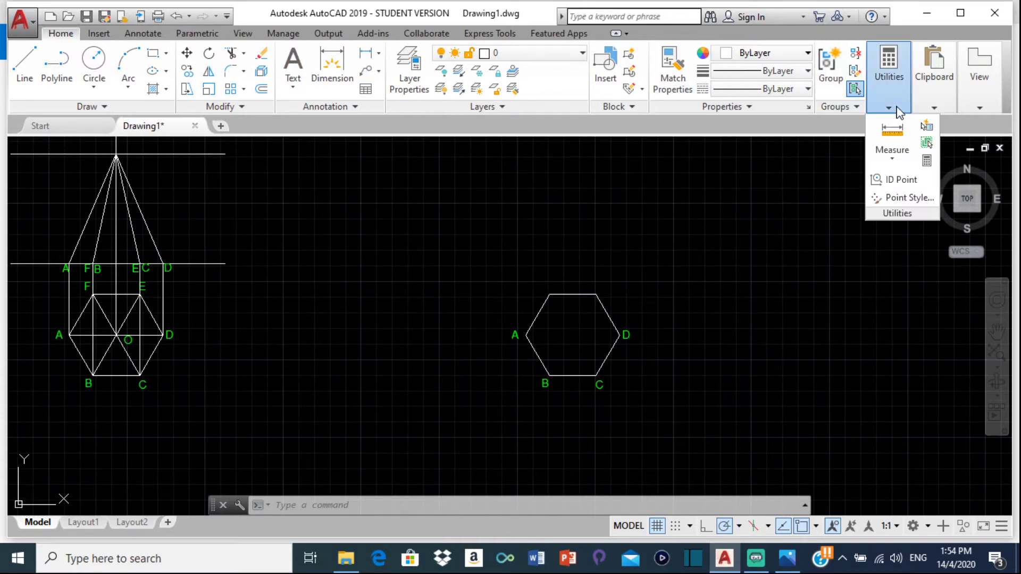
click(892, 150)
click(888, 186)
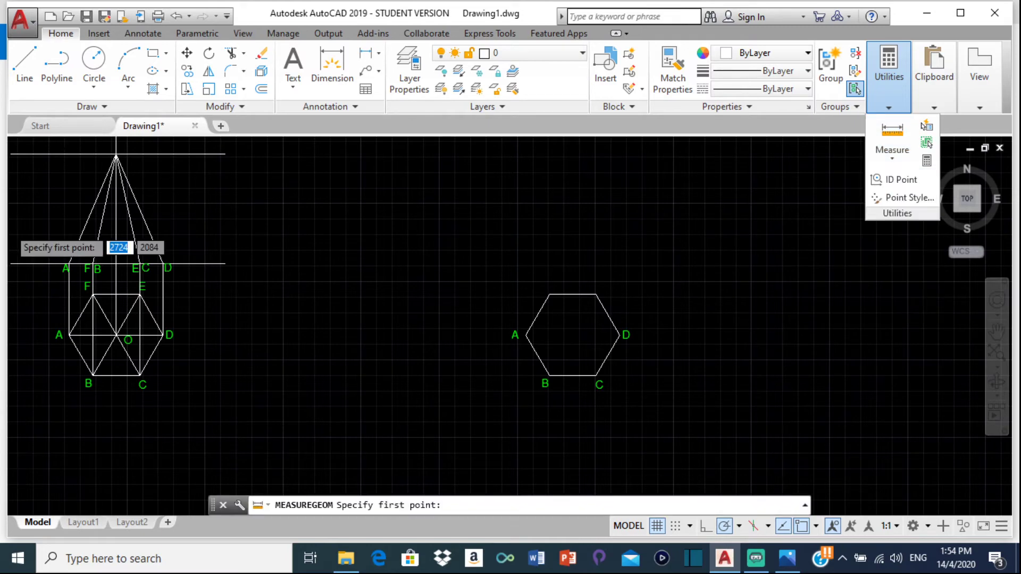
scroll(277, 228, down, 2)
scroll(341, 230, up, 5)
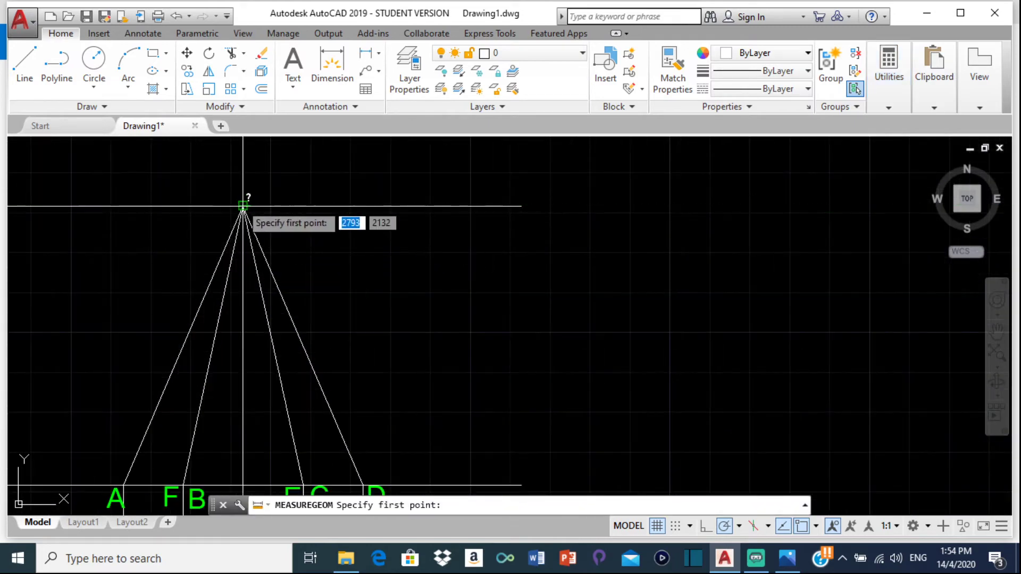
click(245, 208)
scroll(234, 267, down, 3)
scroll(223, 335, up, 5)
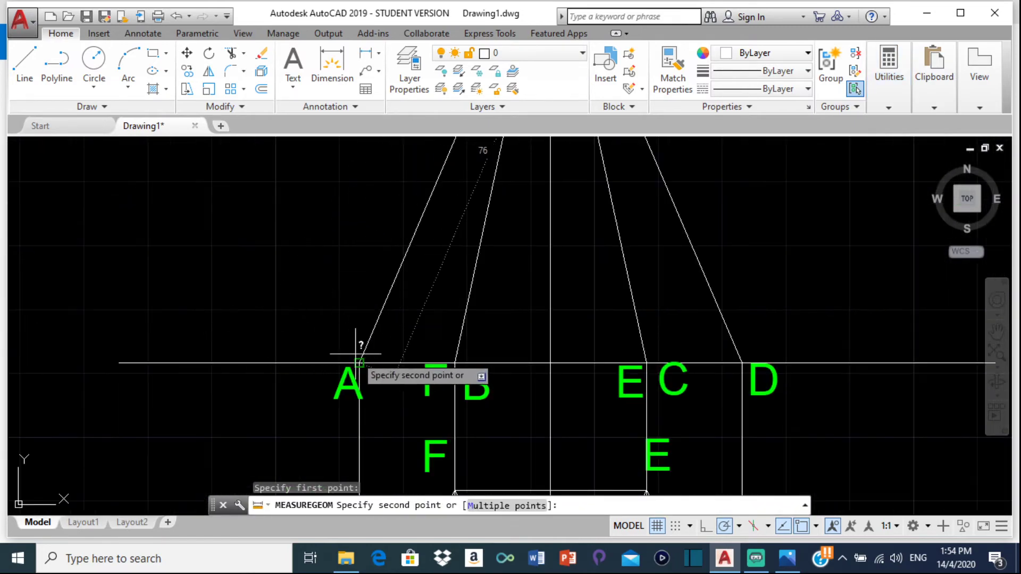
click(360, 363)
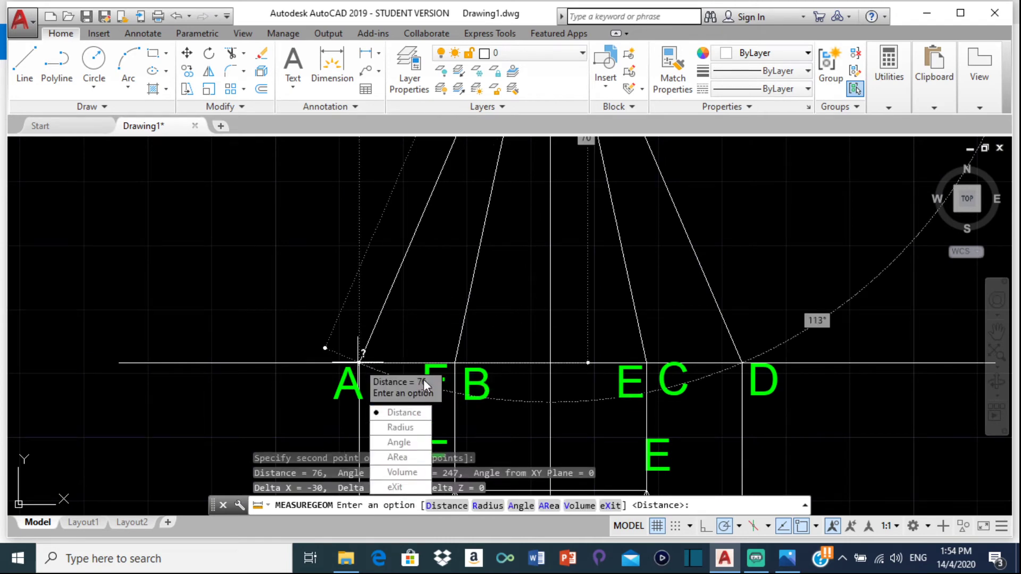
key(Escape)
Draw a circle of radius 76 centred on the copied hexagon's upper-left vertex
scroll(741, 326, down, 2)
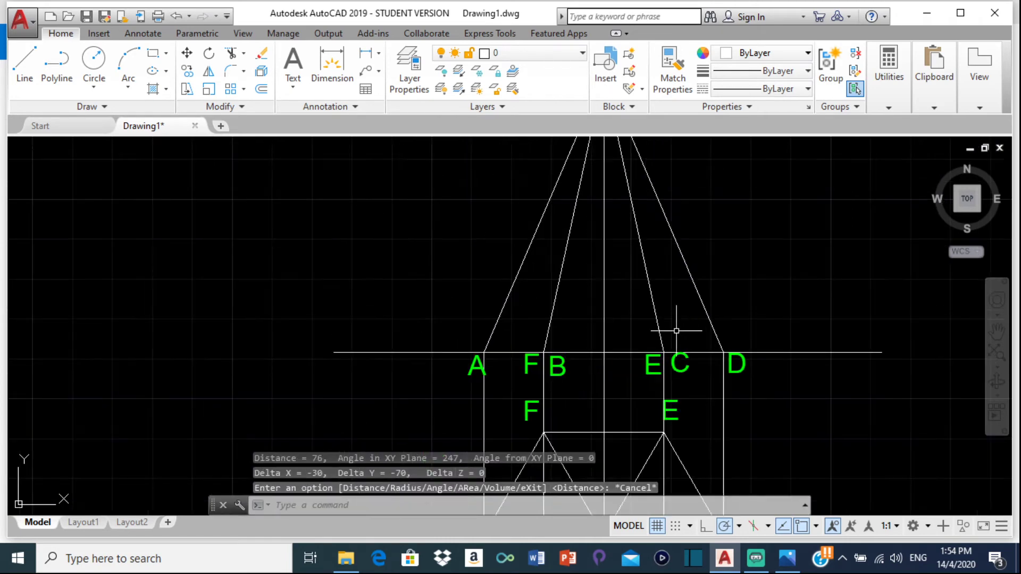
scroll(538, 282, down, 4)
scroll(696, 292, down, 2)
scroll(682, 325, down, 2)
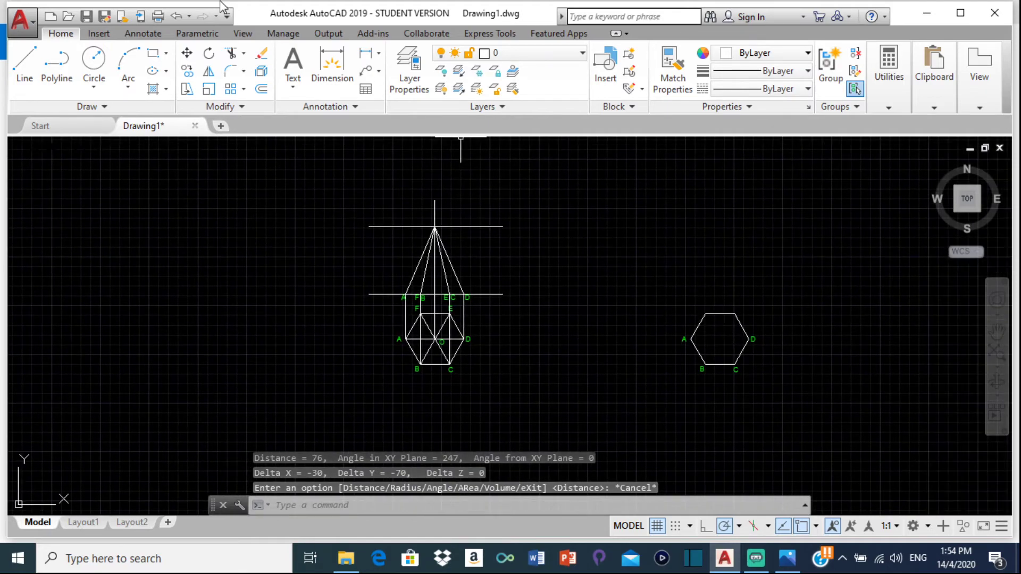
click(94, 64)
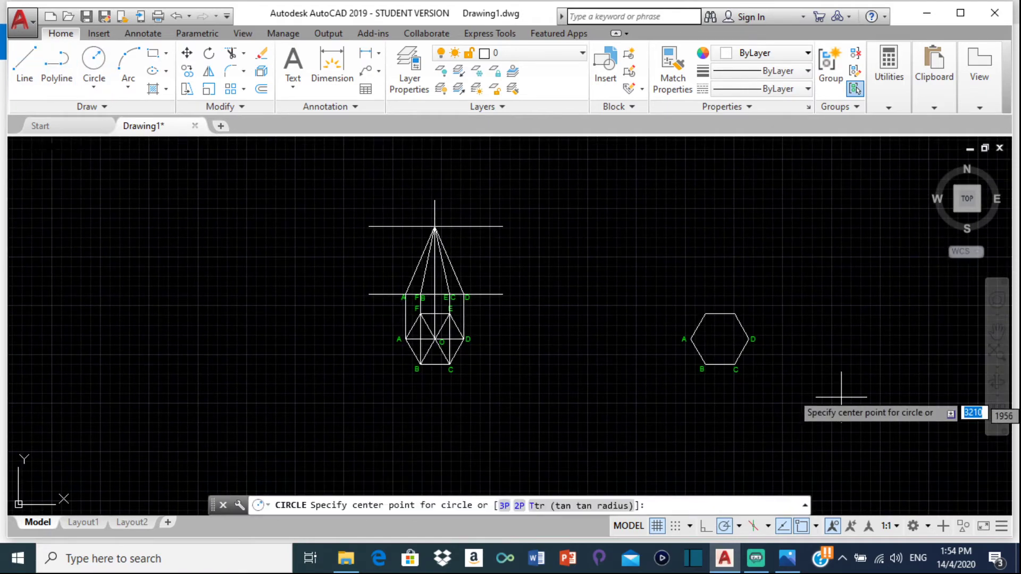
scroll(700, 306, up, 3)
click(716, 323)
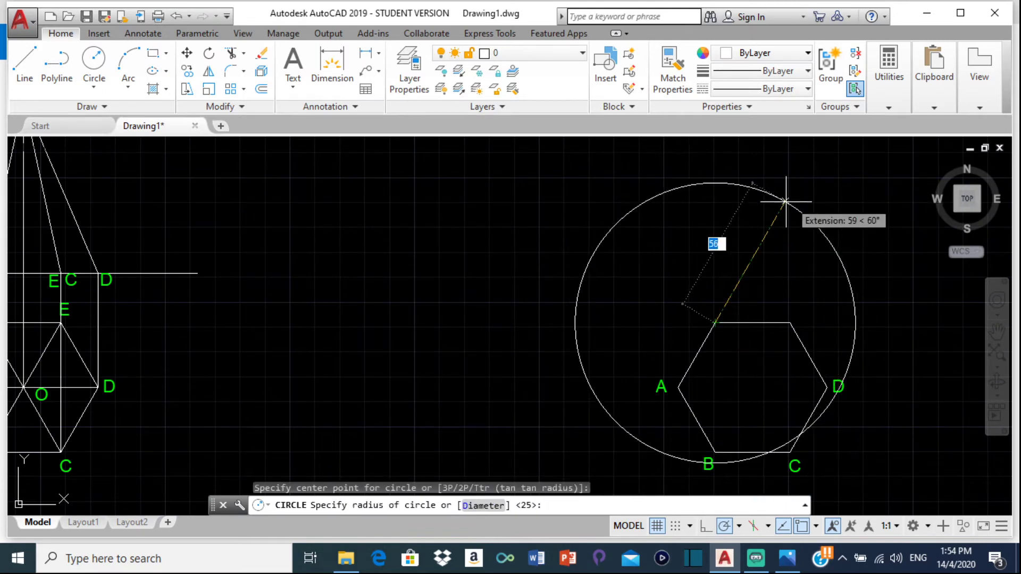
text(76)
key(Return)
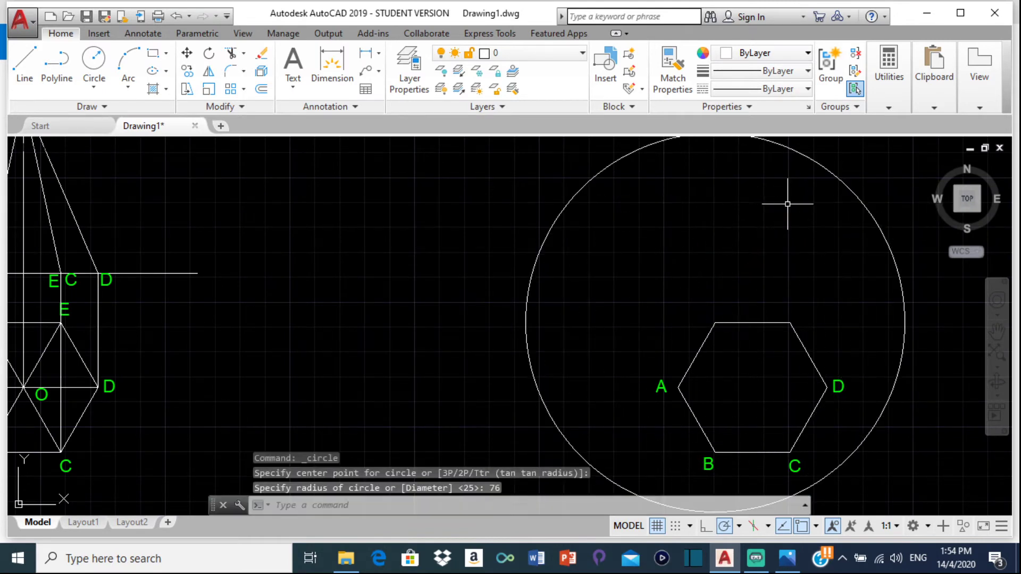
Copy the circle from the copied hexagon's upper-left vertex to its upper-right vertex
middle_drag(29, 215, 78, 249)
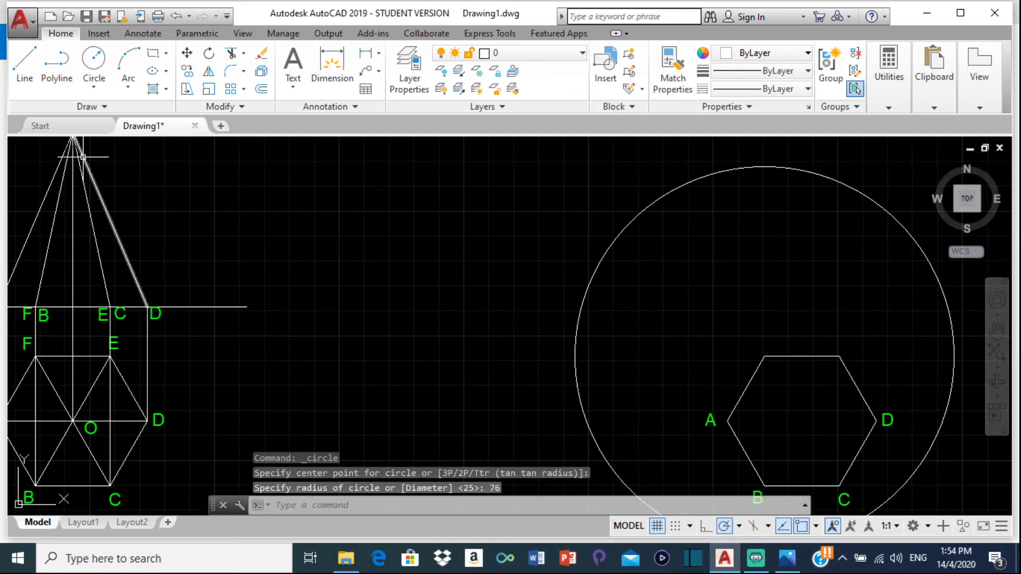
click(621, 220)
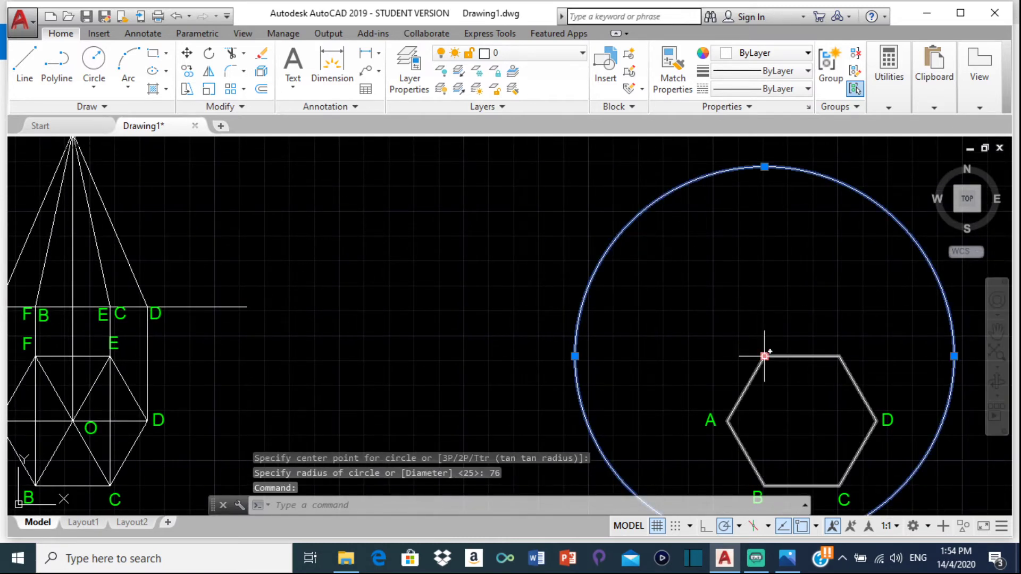
click(187, 71)
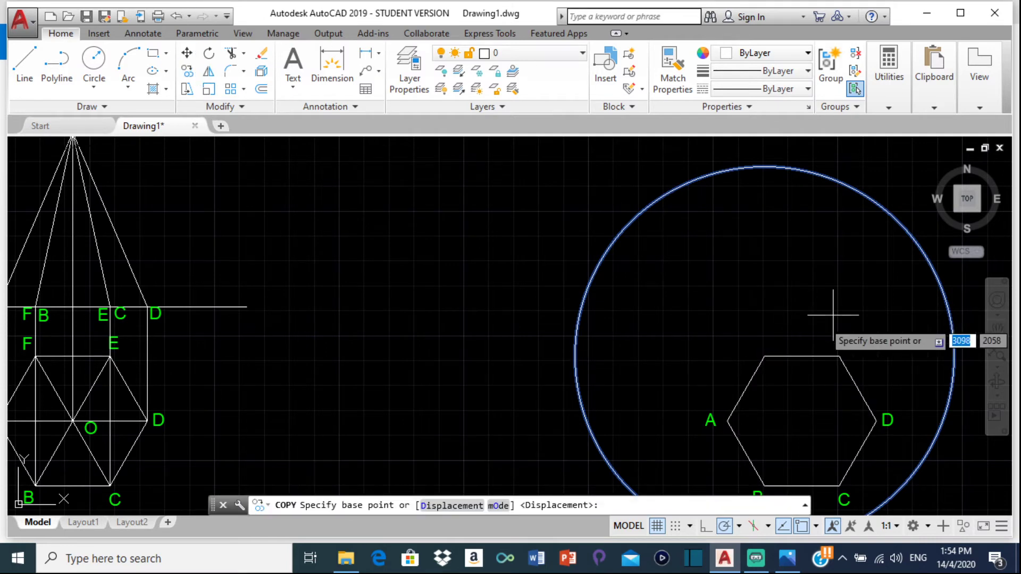
click(765, 357)
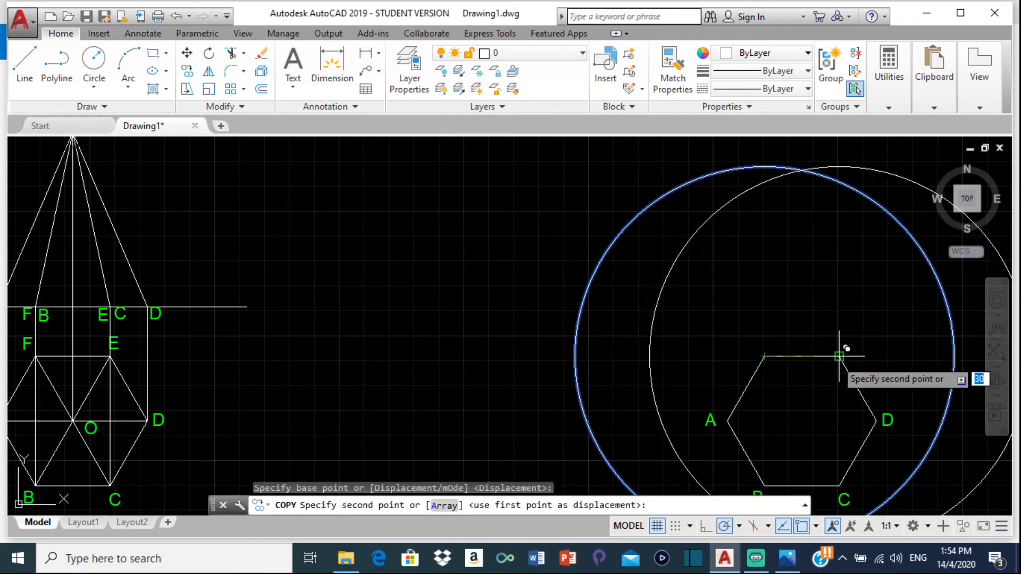
click(840, 356)
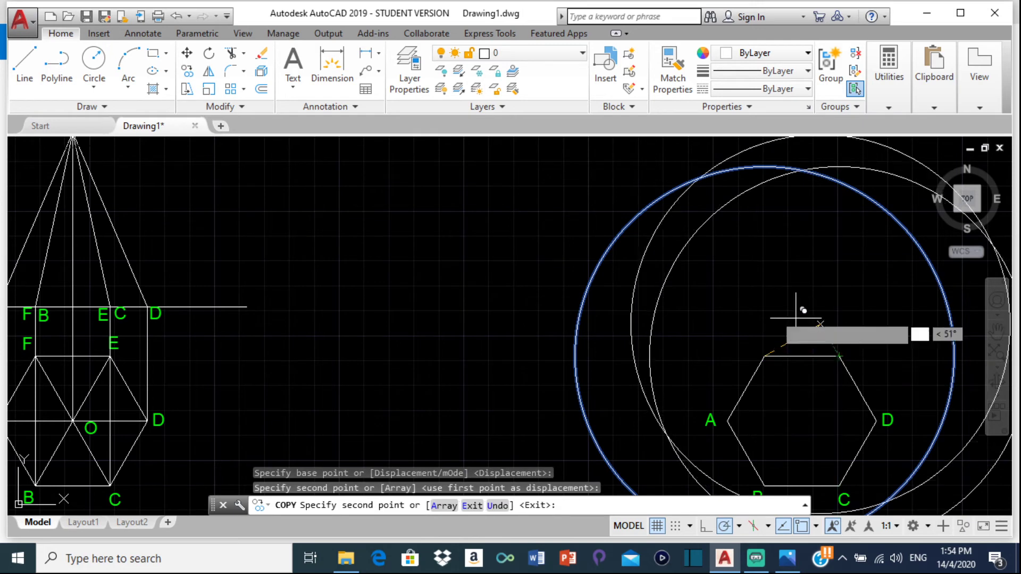
key(Escape)
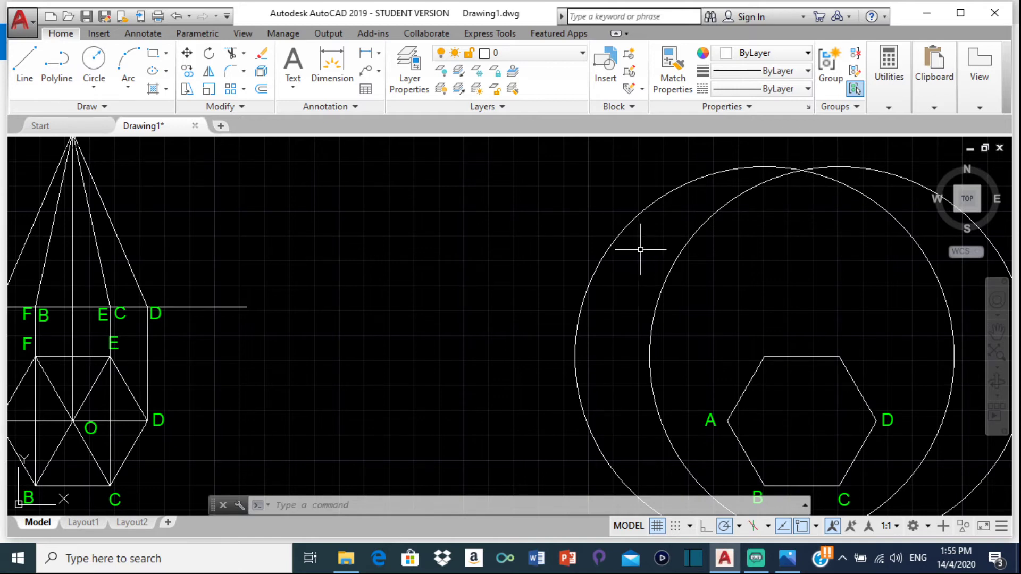
Draw two lines from the upper intersection of the circles to the copied hexagon's upper-left and upper-right vertices
click(25, 62)
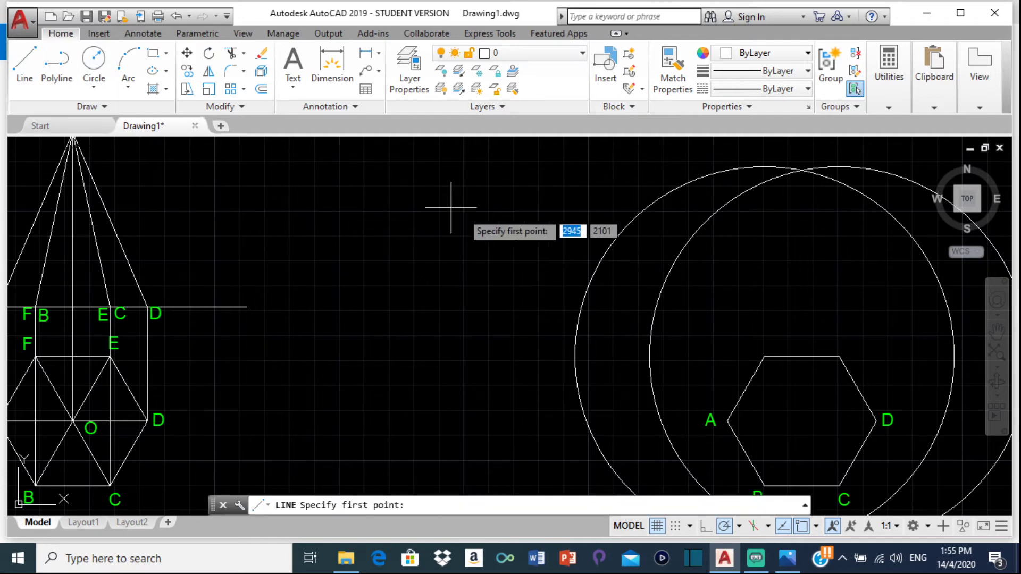
click(802, 170)
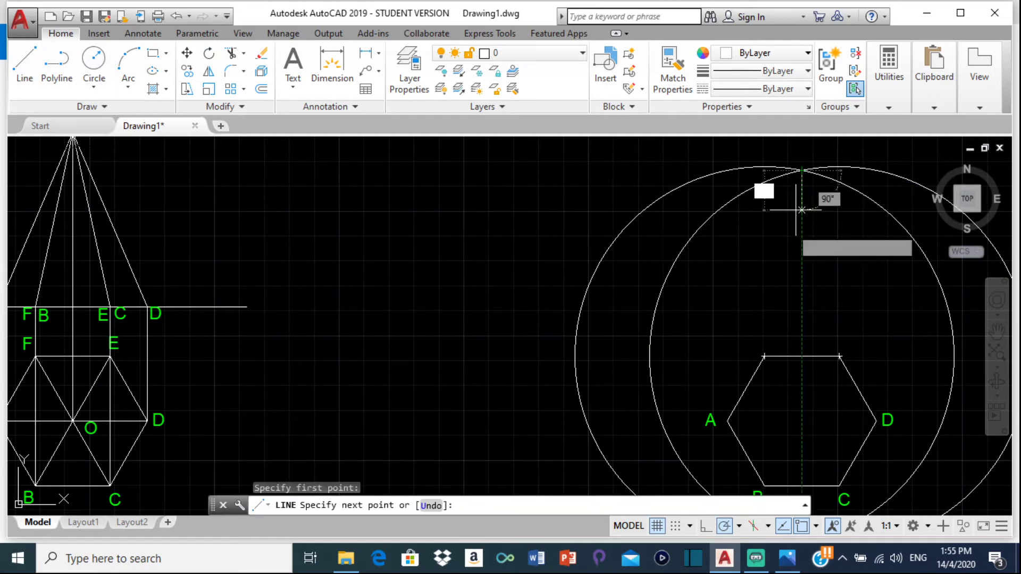
click(764, 356)
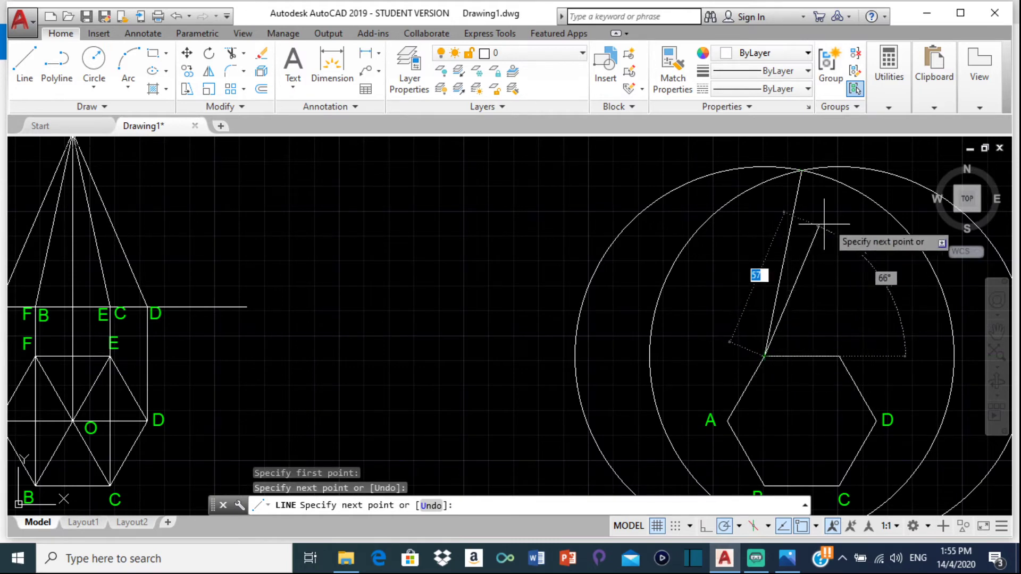
key(Return)
key(Return)
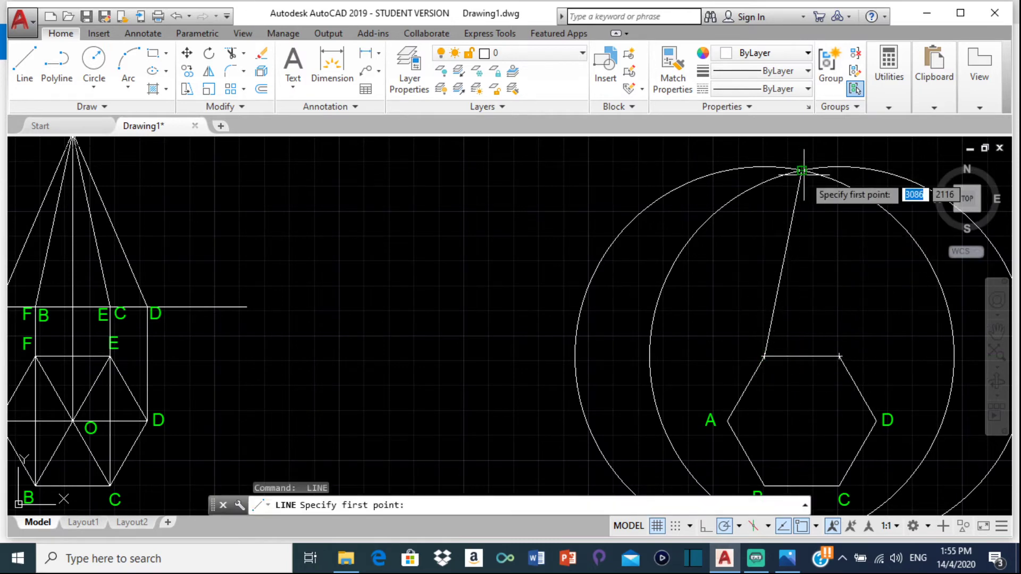
click(802, 171)
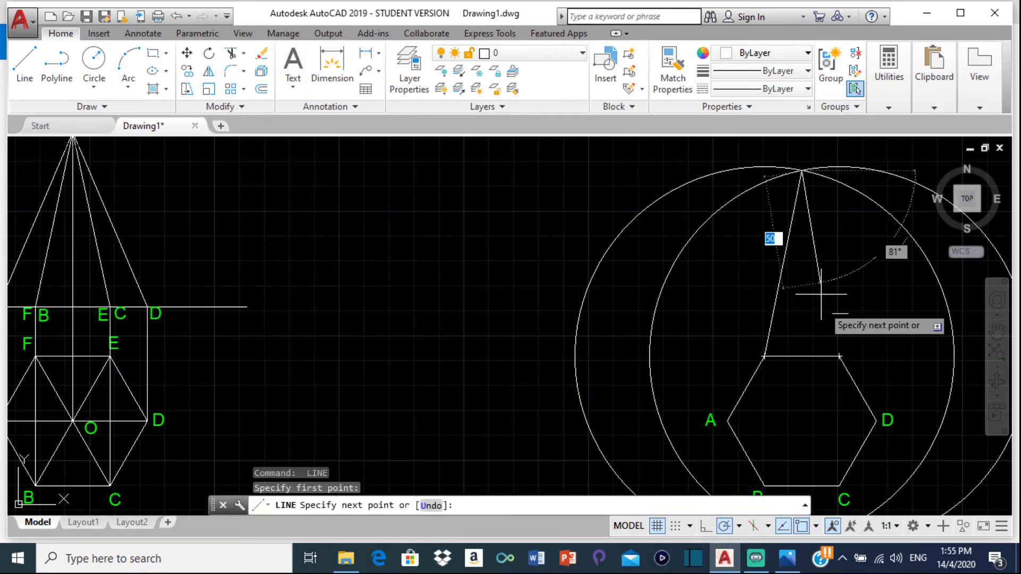
click(839, 355)
key(Return)
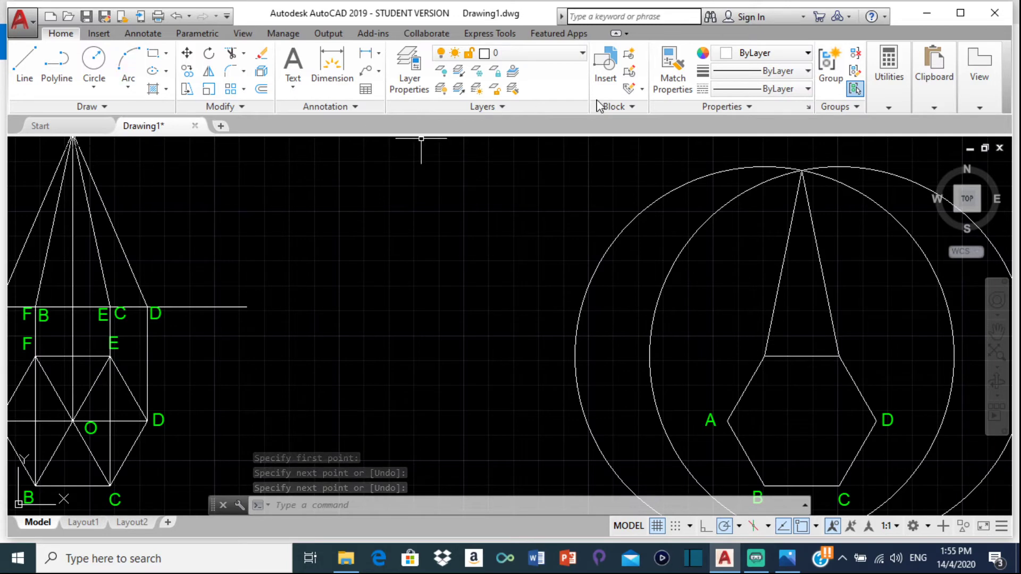
Measure the distance from the new triangle's apex to the copied hexagon's upper-left vertex
click(888, 101)
click(893, 156)
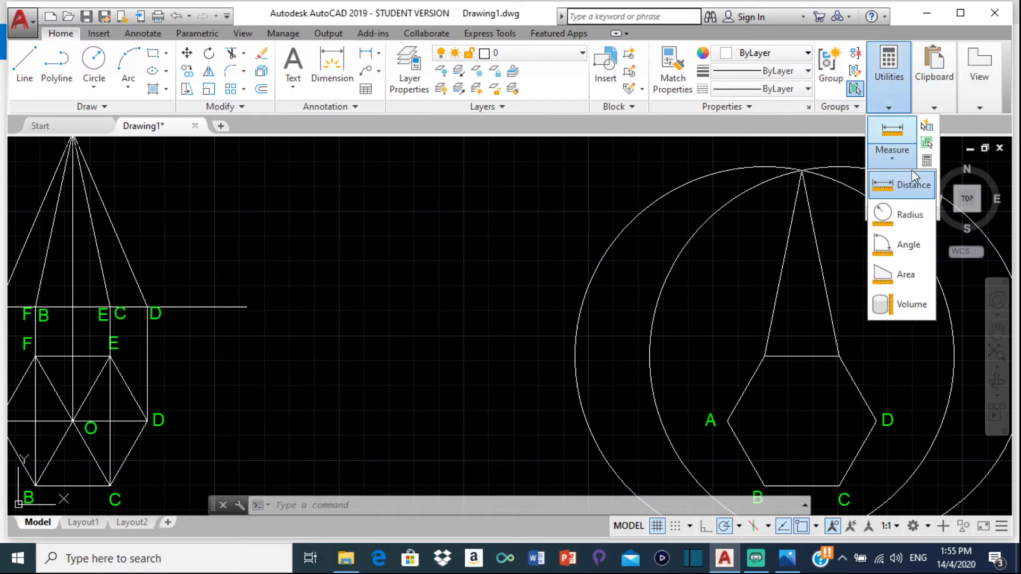
click(913, 185)
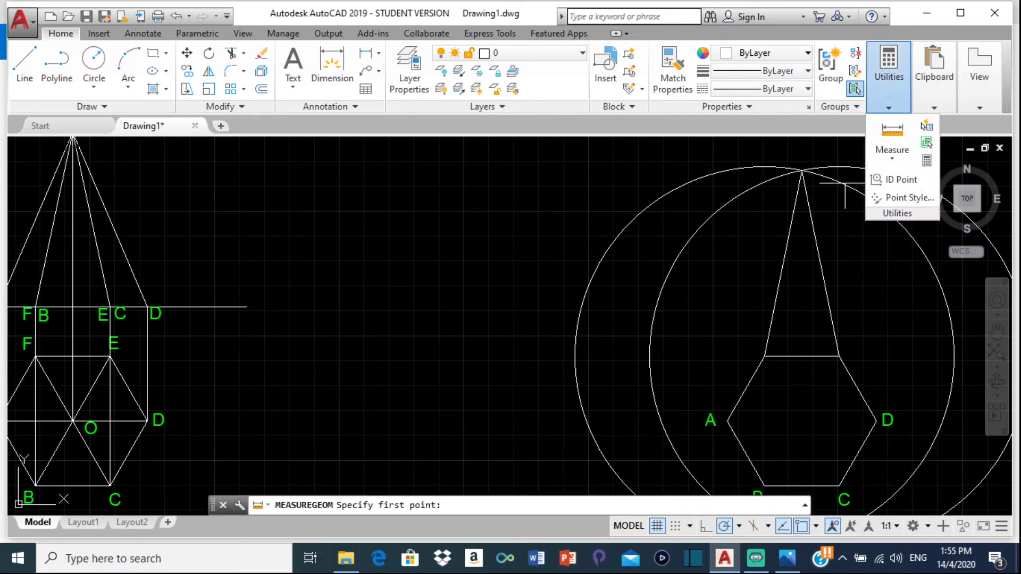
click(802, 172)
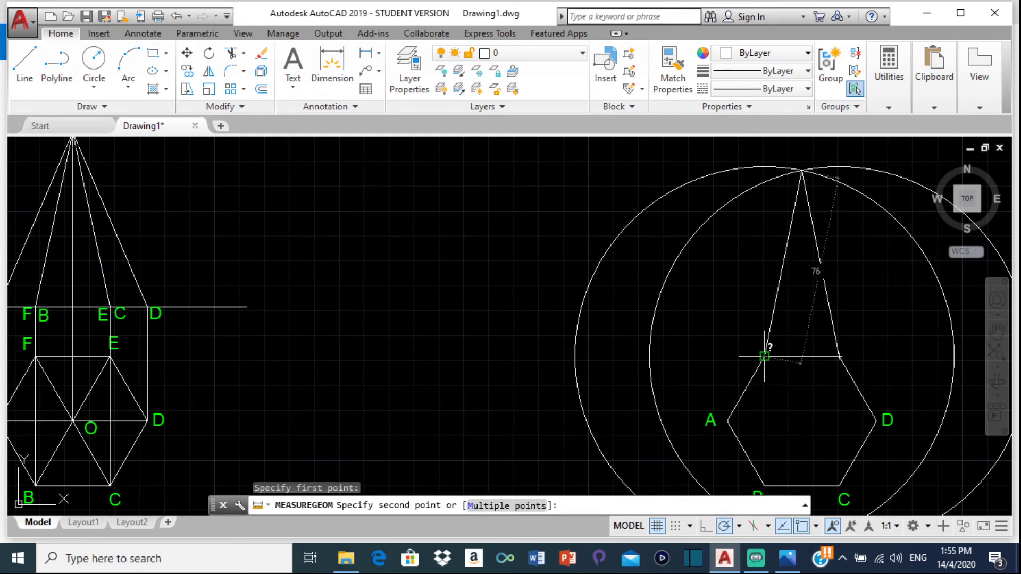
key(Escape)
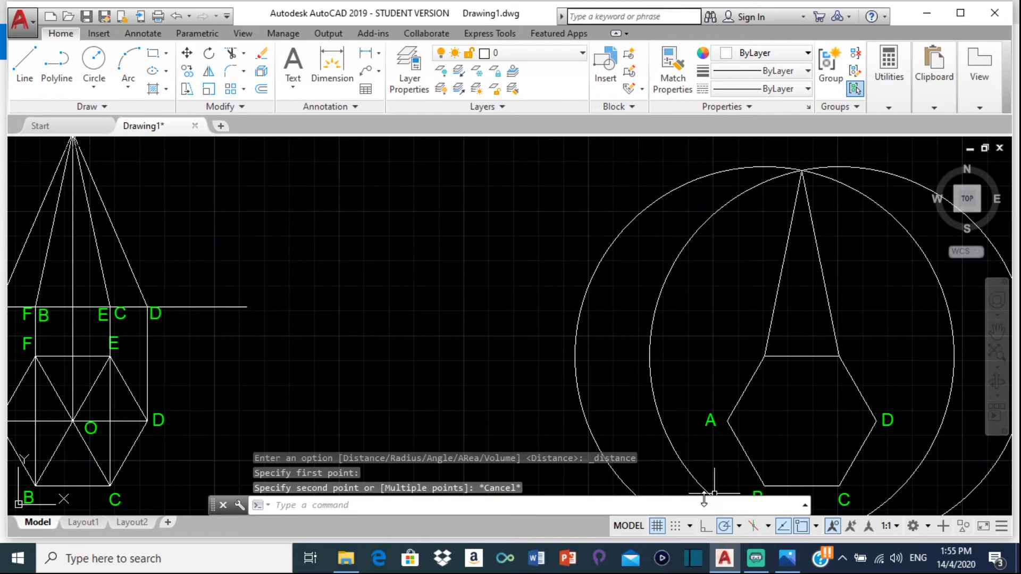
After checking exercise 14's development in the reference image, delete the circle centred on the copied hexagon's upper-left vertex
click(787, 558)
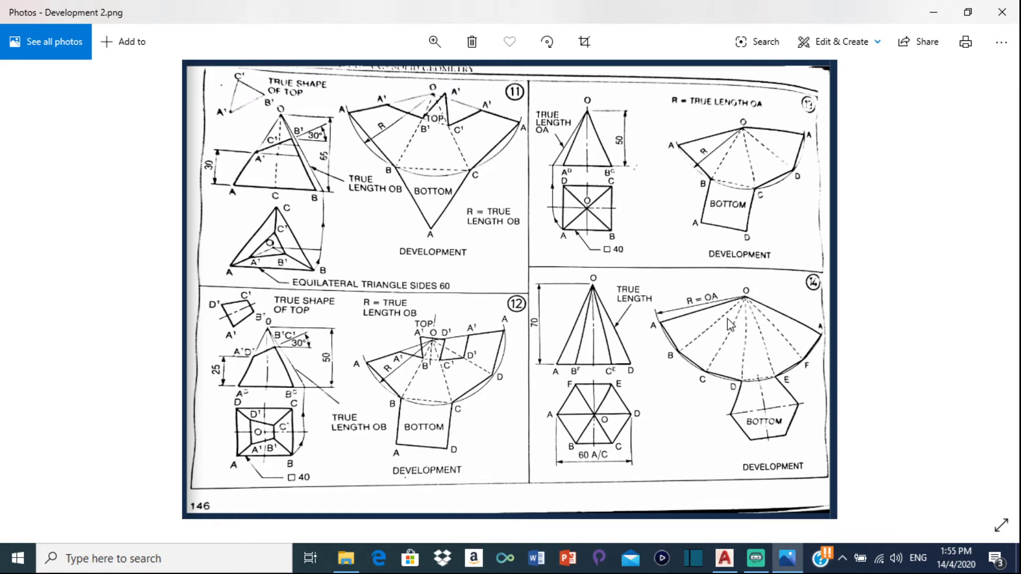
click(722, 565)
click(693, 183)
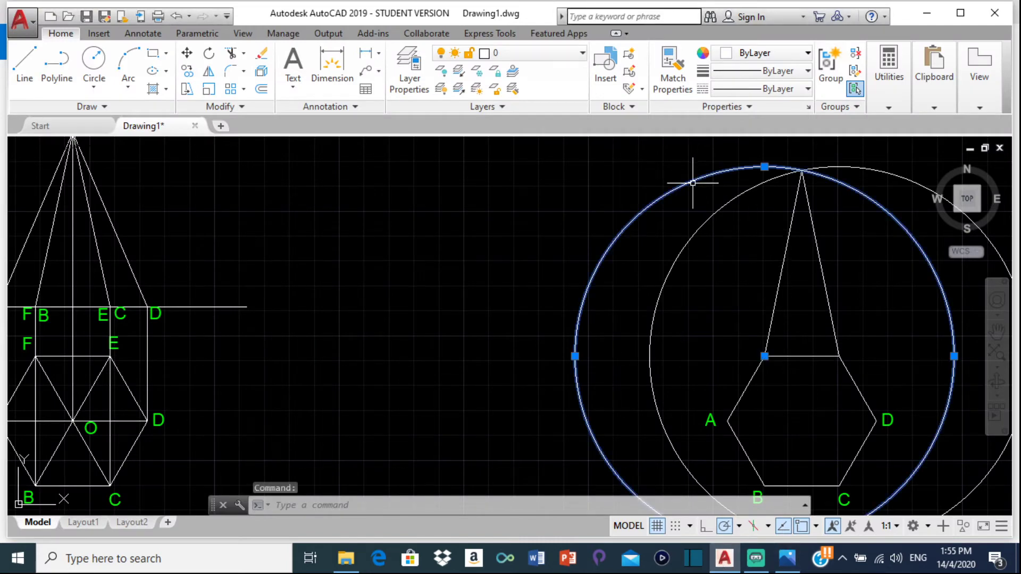
key(Delete)
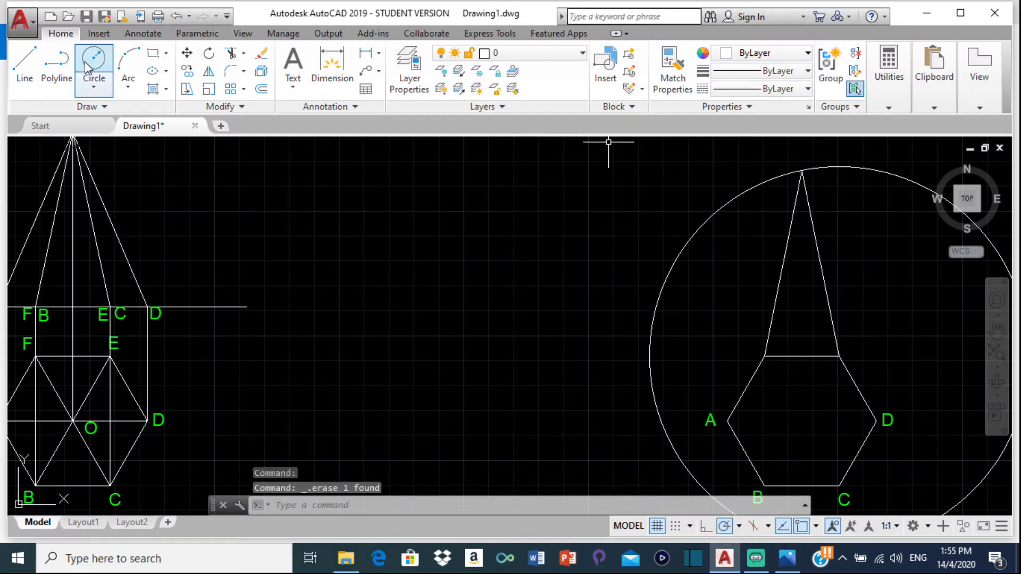
Copy the remaining circle from the hexagon's upper-right vertex to the triangle's apex
click(743, 195)
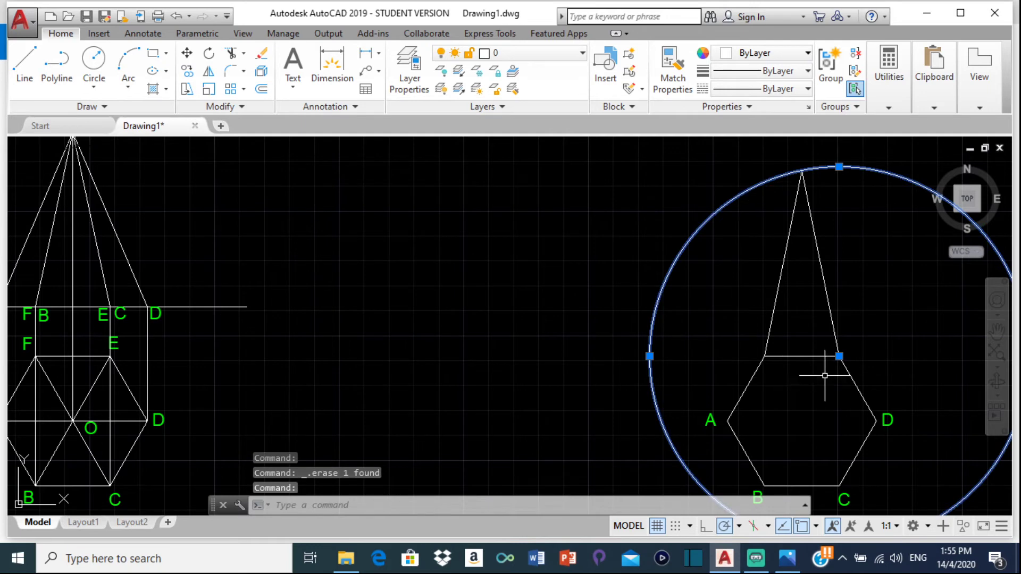
click(840, 356)
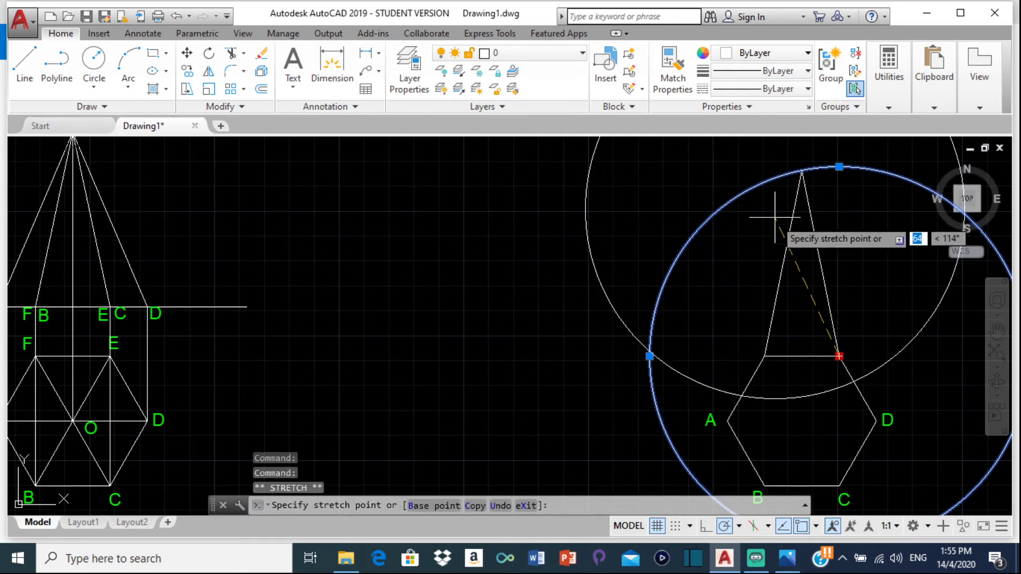
key(Escape)
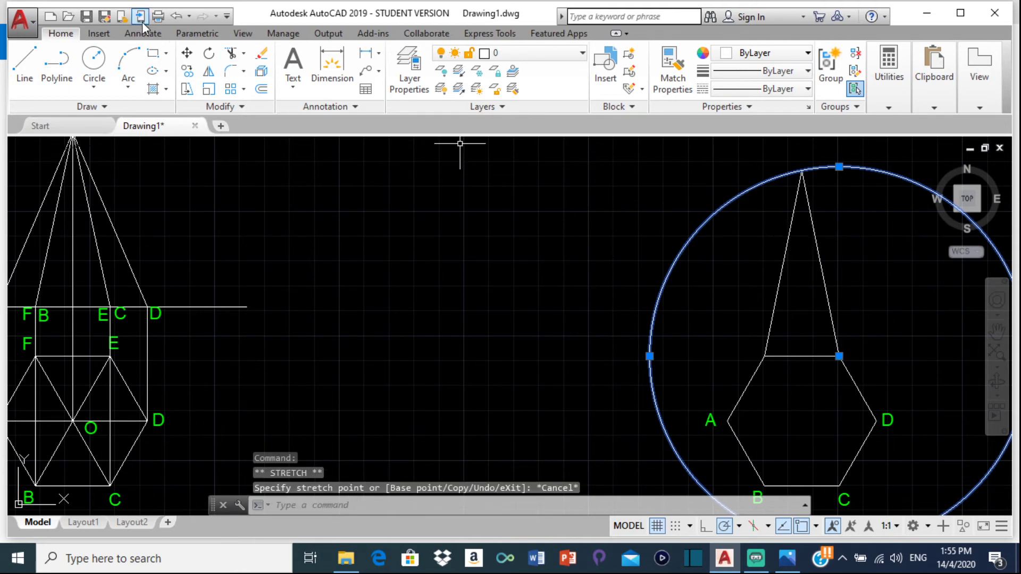
click(187, 71)
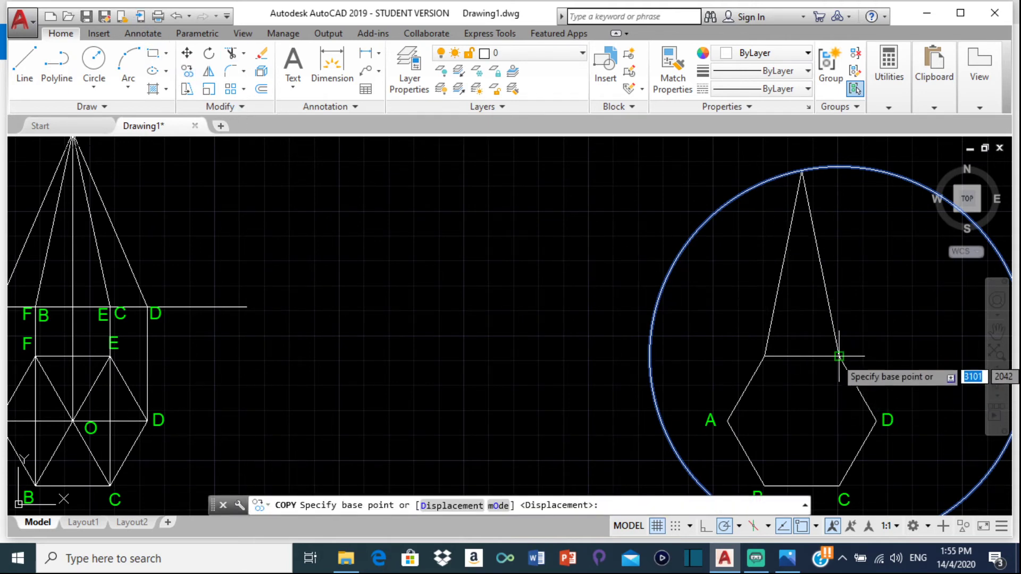
click(839, 356)
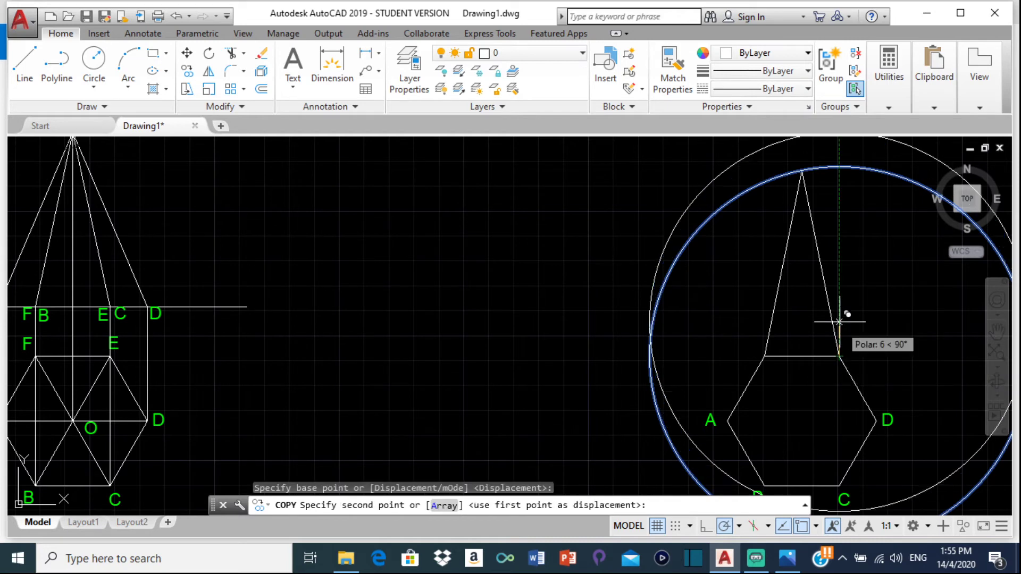
click(802, 170)
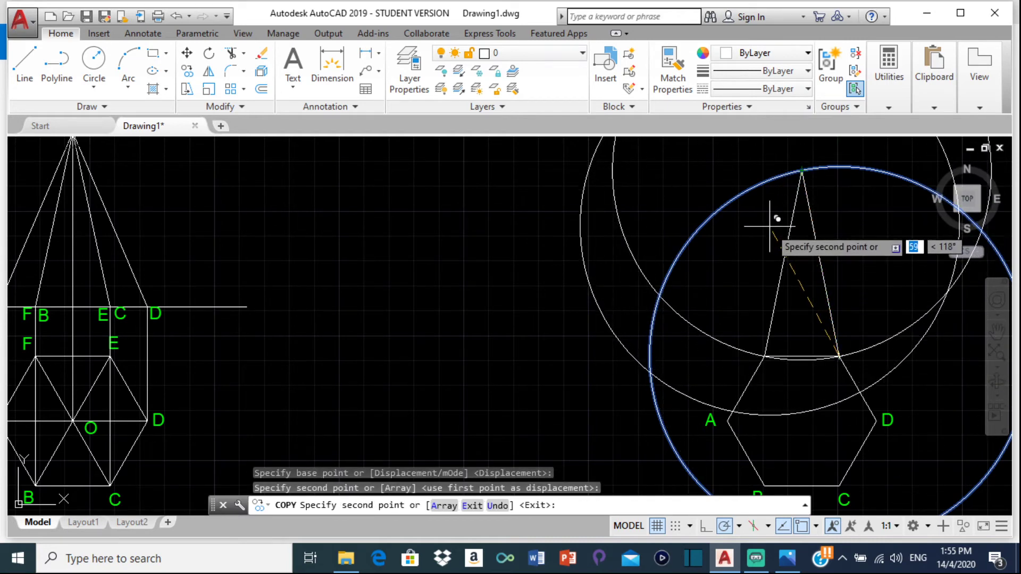
key(Escape)
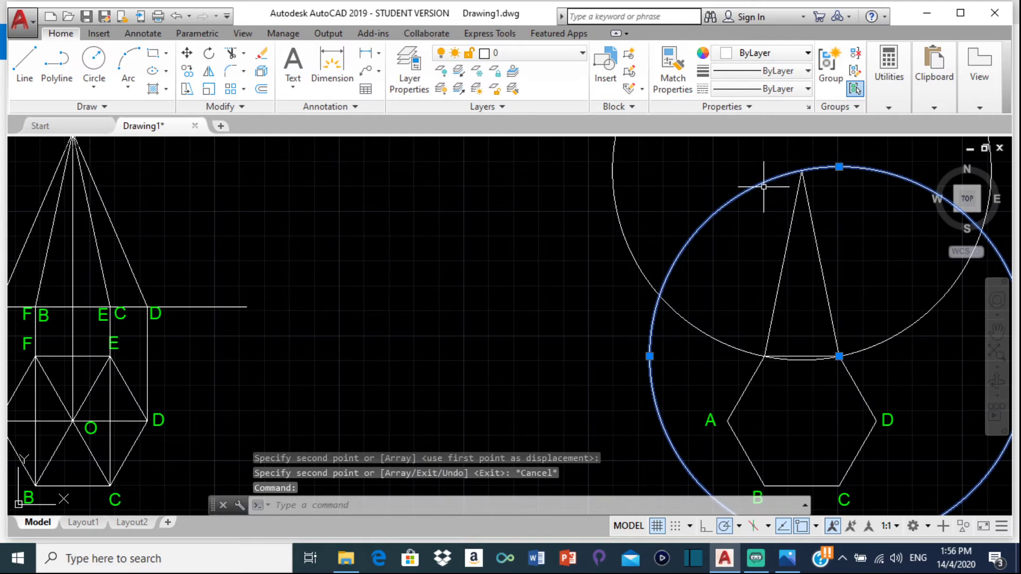
Delete the circle centred on the hexagon's upper-right vertex and the copy centred on the triangle's apex
key(Delete)
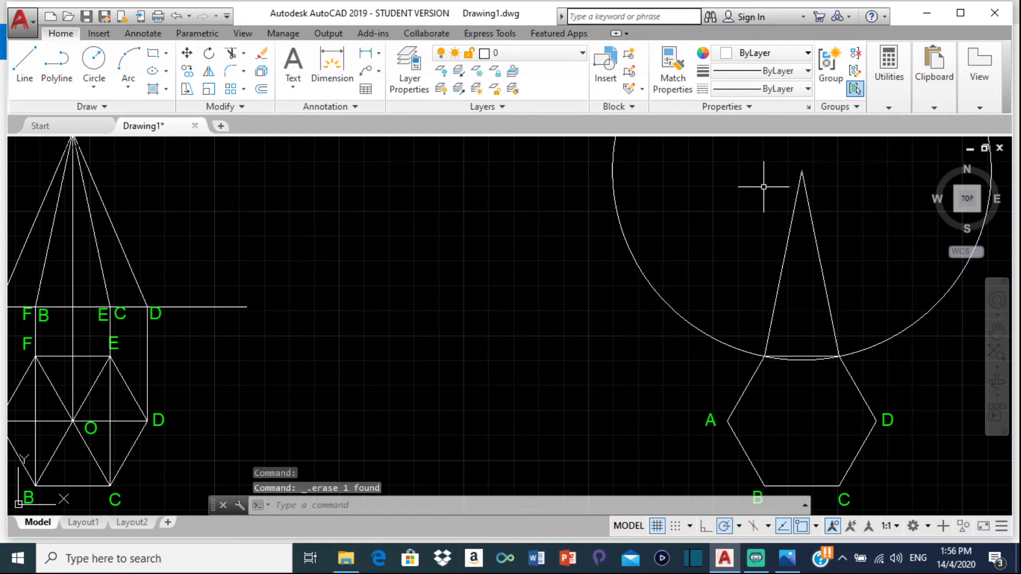
click(697, 330)
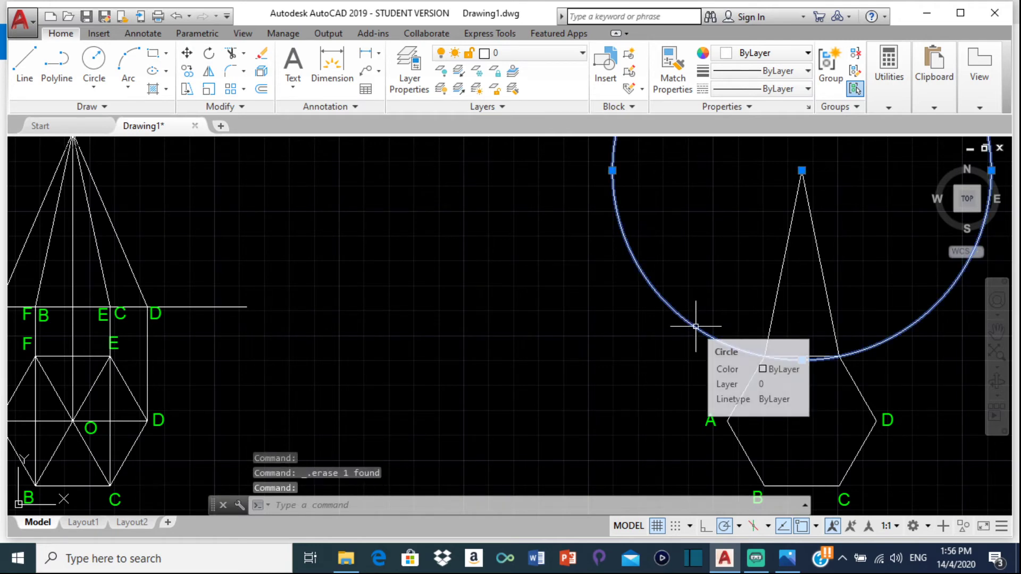
key(Delete)
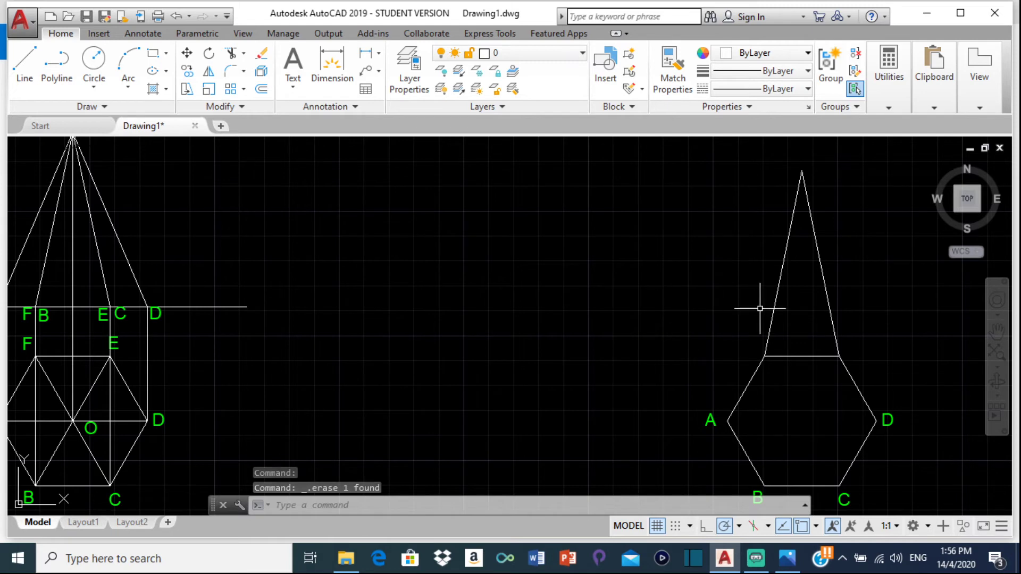
Draw a circle of radius 76 centred on the triangle's apex
click(94, 60)
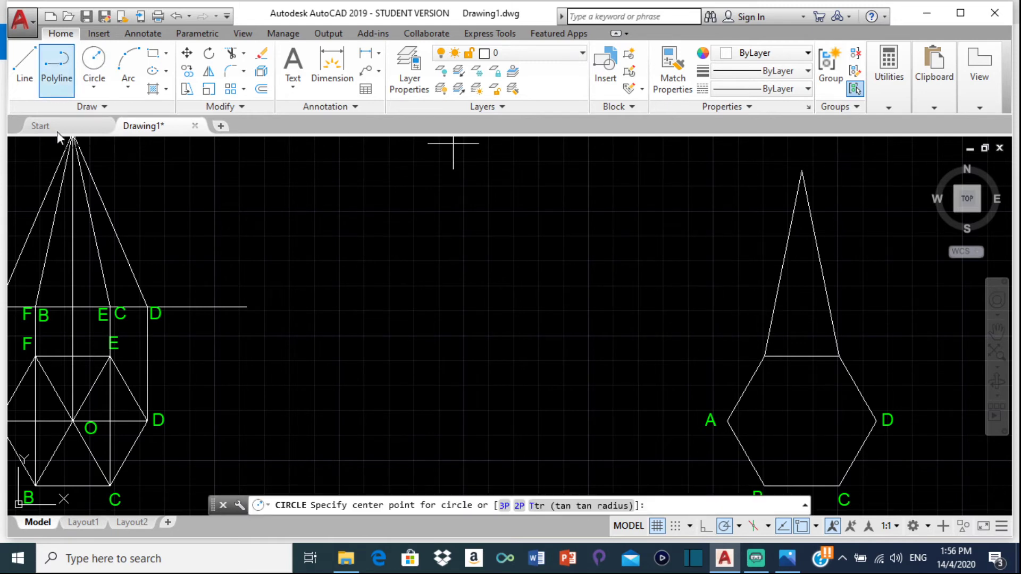
click(801, 171)
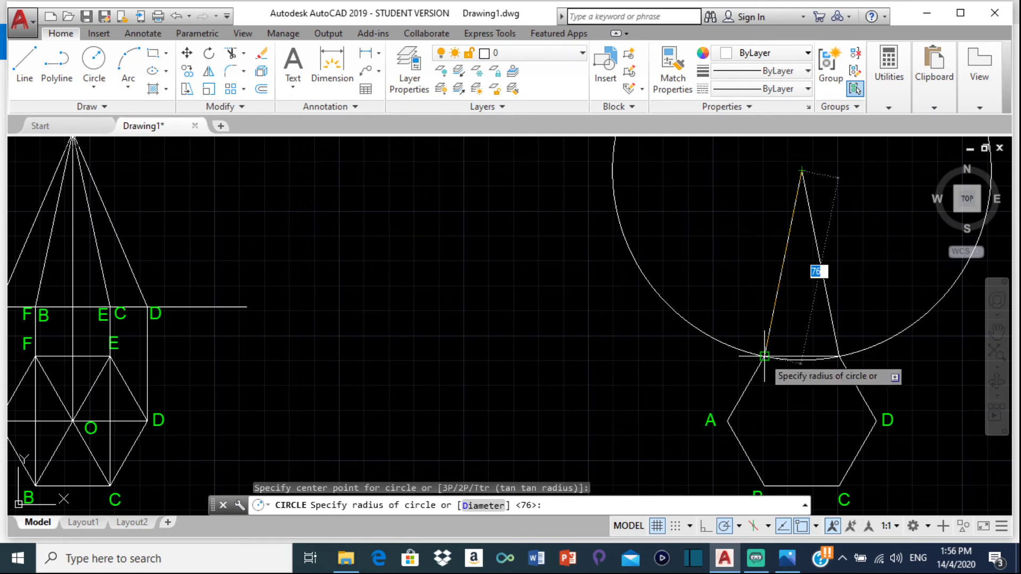
text(76)
key(Return)
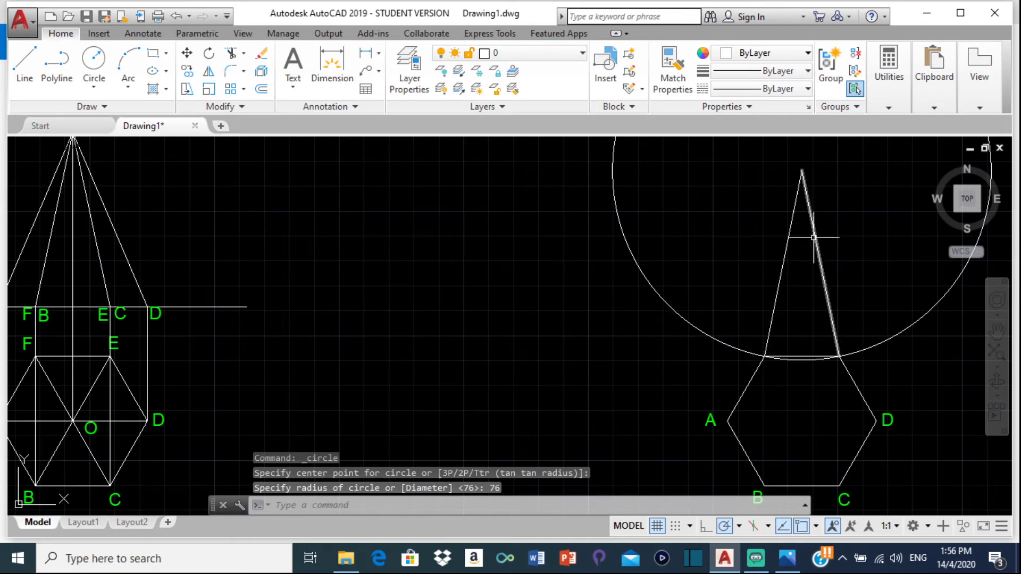
Measure the length of the copied hexagon's top edge, the base of the triangular face
middle_drag(795, 223, 723, 265)
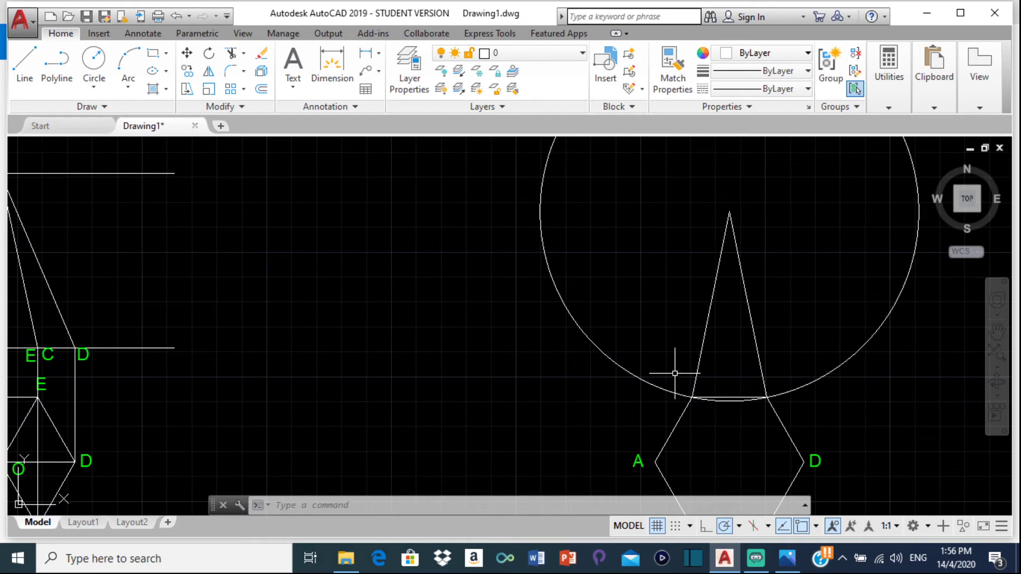
click(889, 69)
click(892, 155)
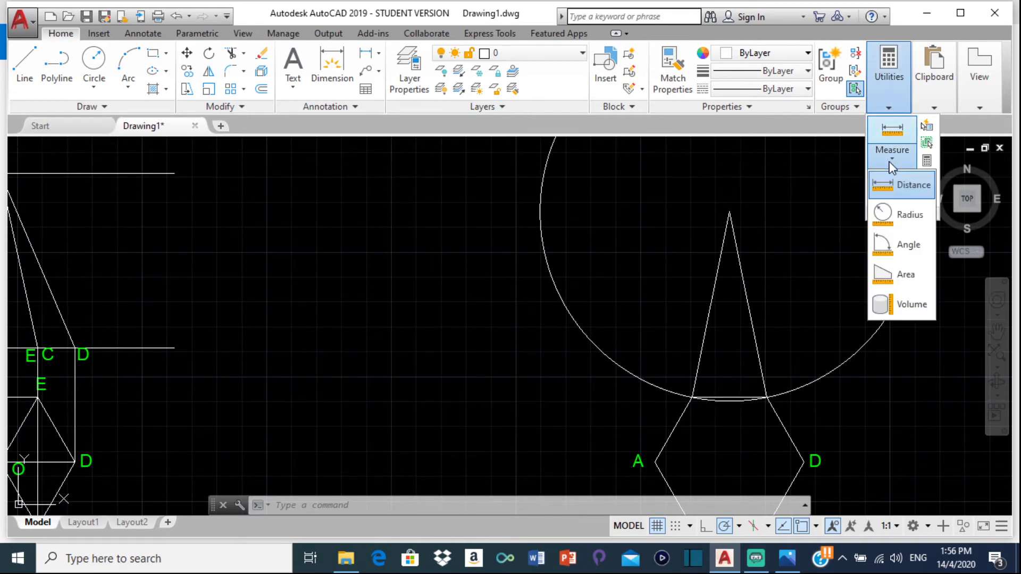
click(907, 185)
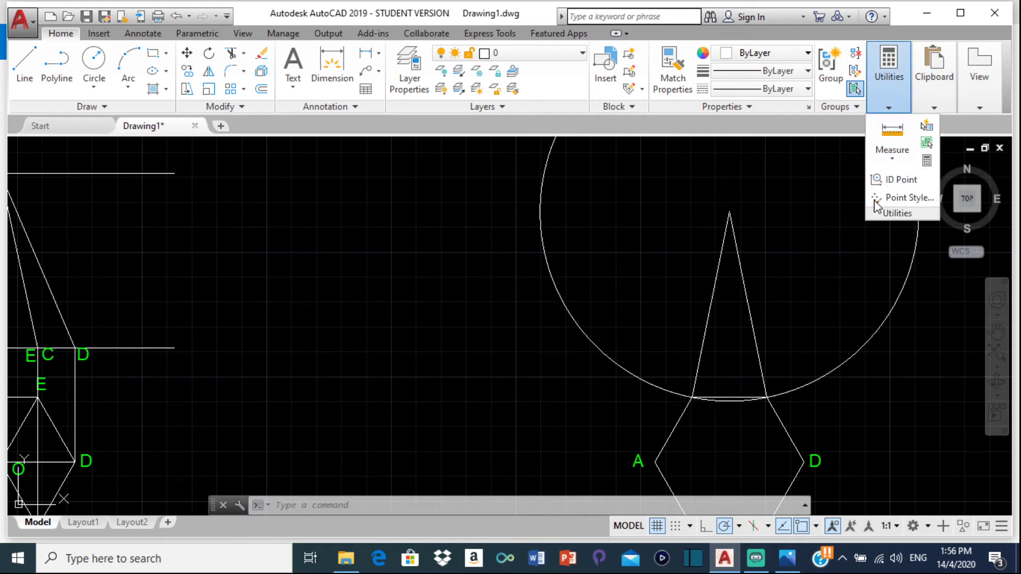
click(692, 397)
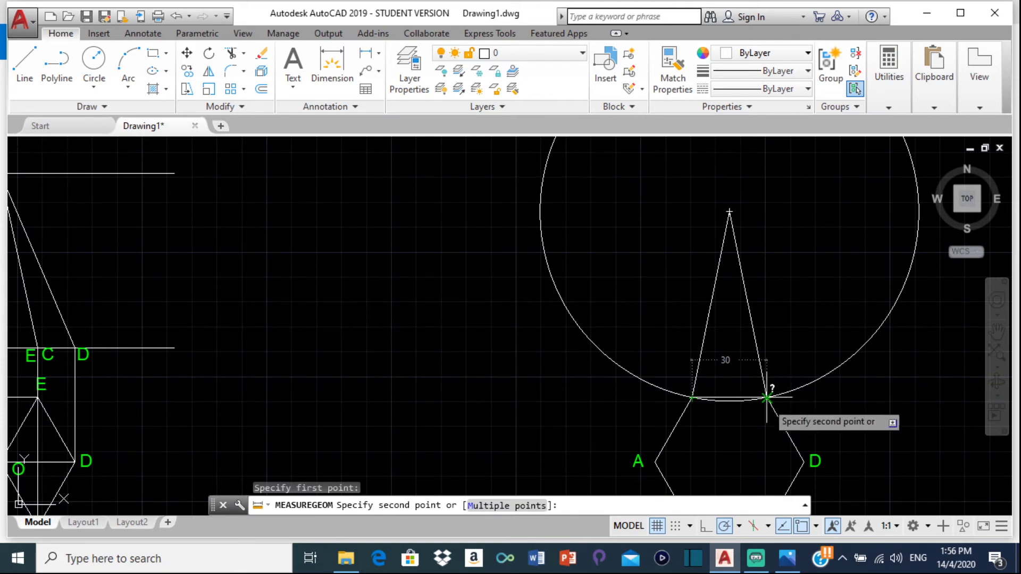
key(Escape)
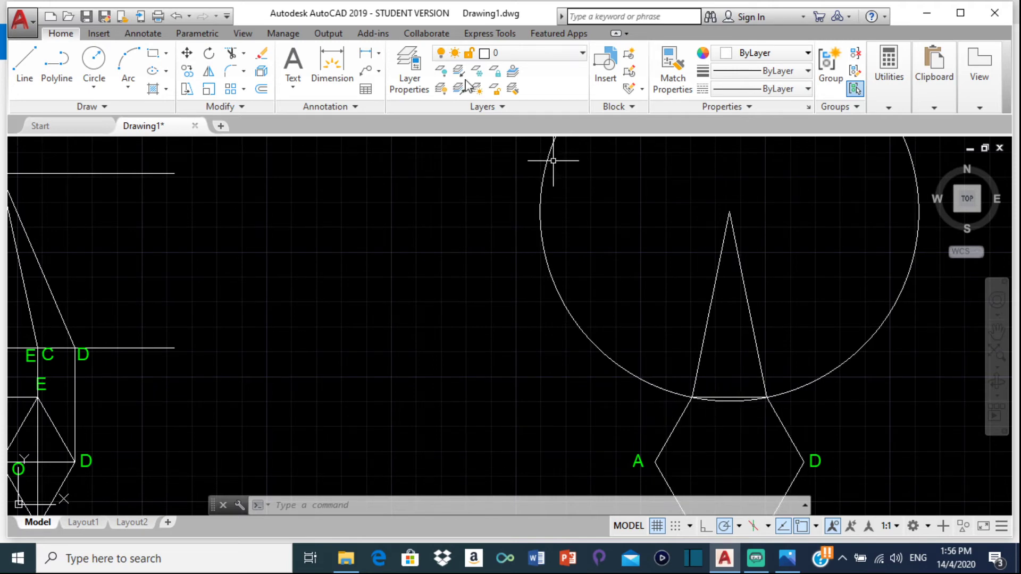
Draw a circle of radius 30 centred on the copied hexagon's upper-left vertex
click(93, 59)
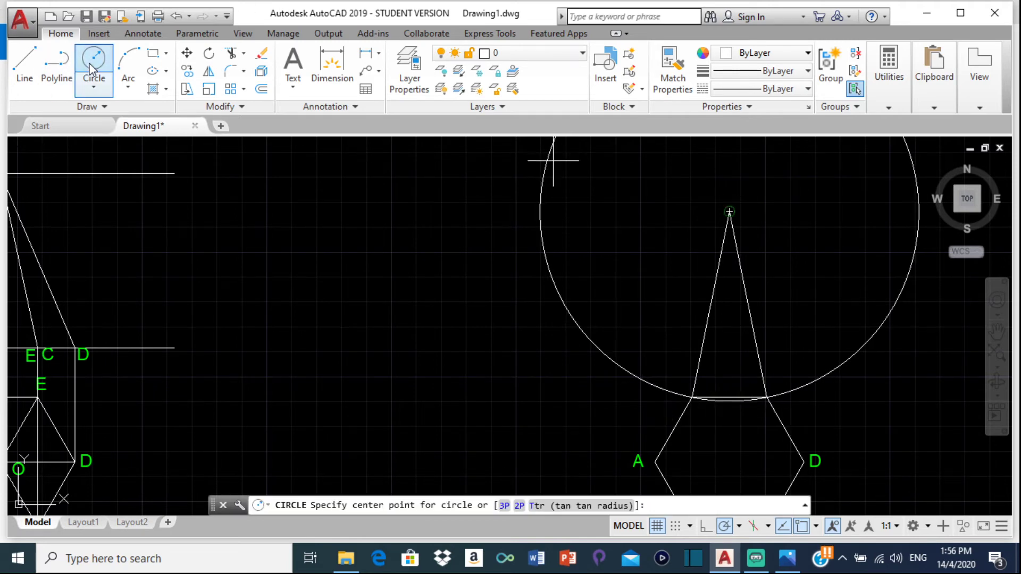
click(692, 395)
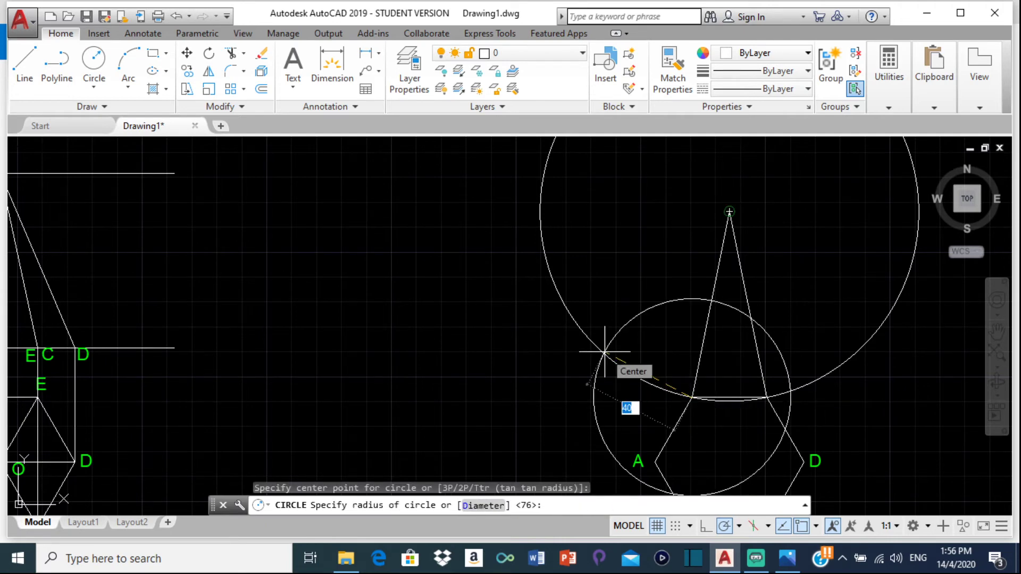
key(Return)
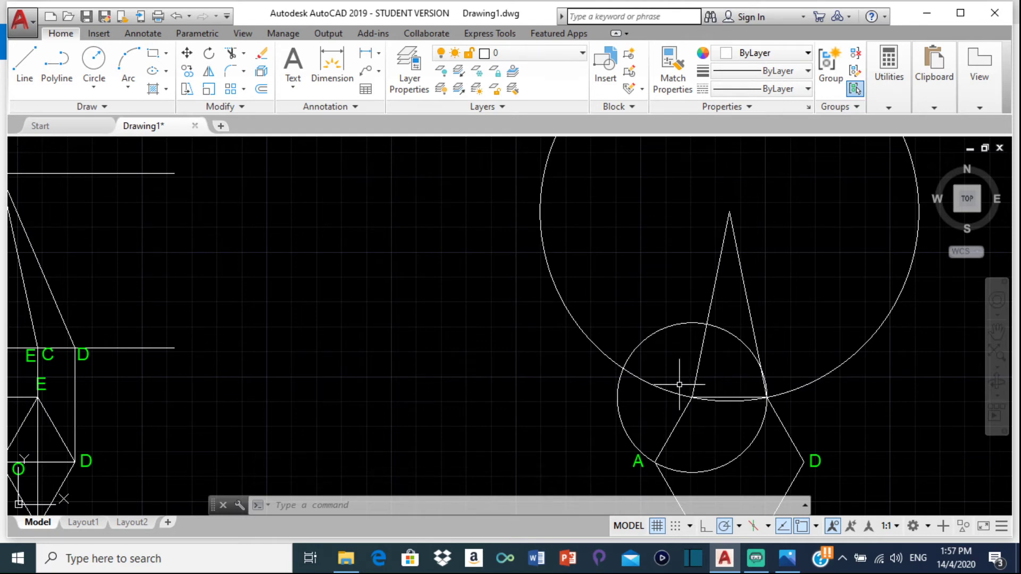
Draw a line from the hexagon's upper-left vertex to the left intersection of the small circle with the large circle
click(21, 75)
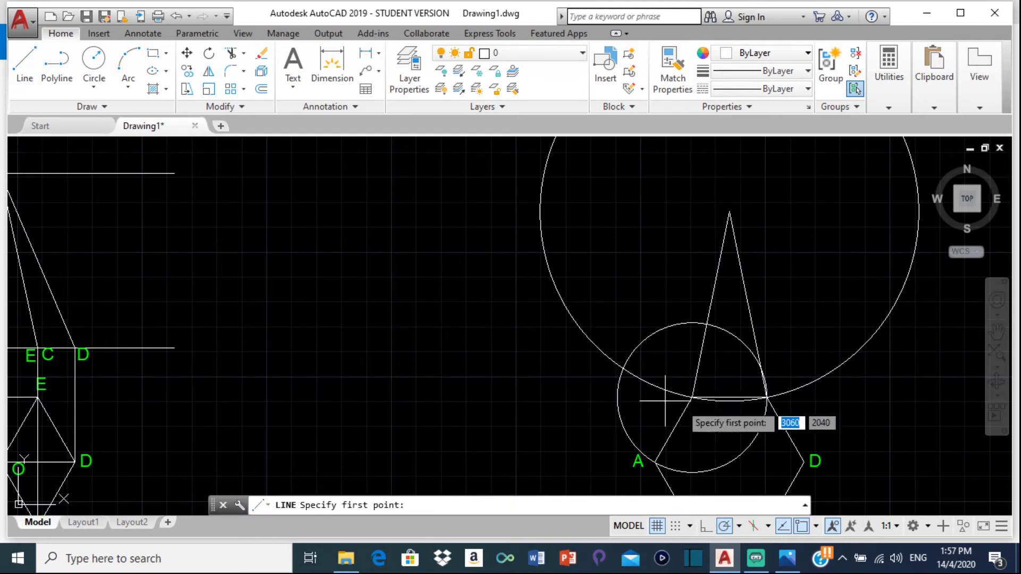
scroll(691, 398, up, 5)
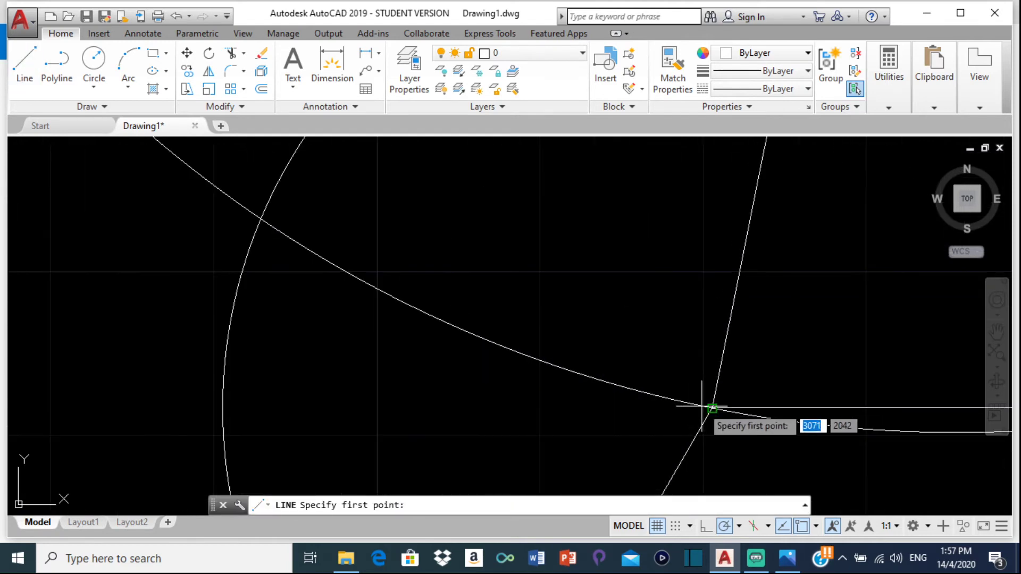
click(713, 408)
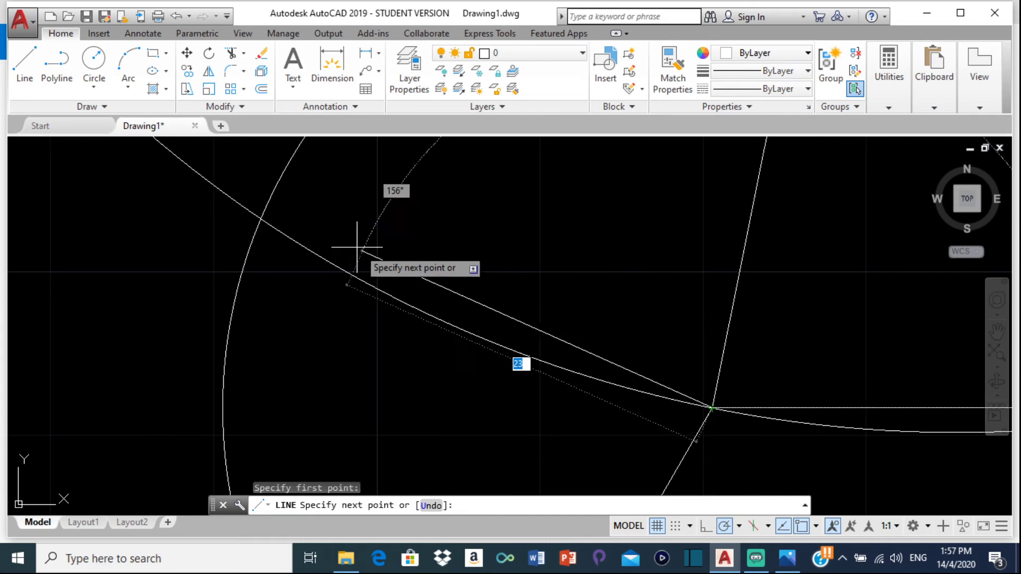
click(261, 218)
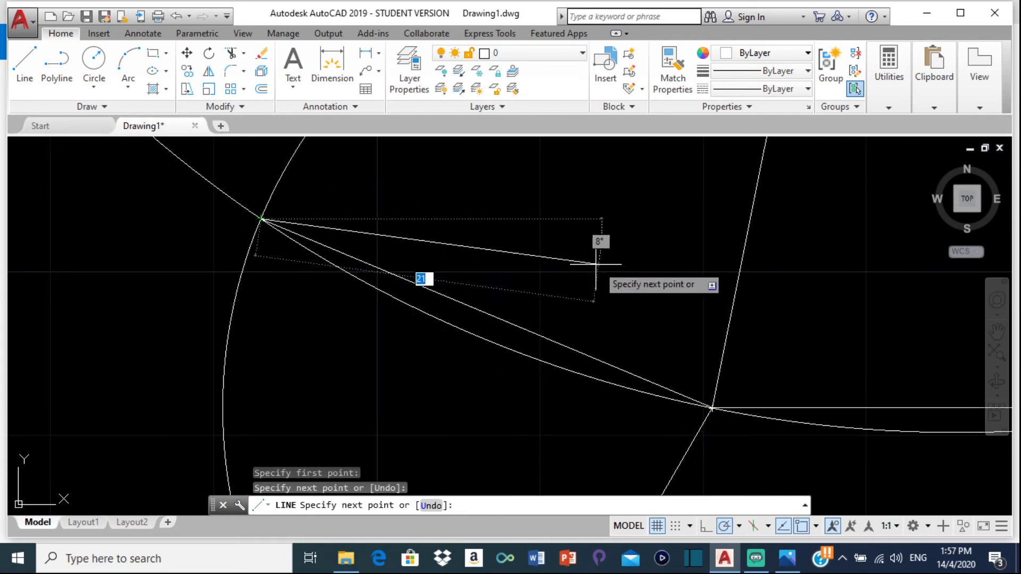
key(Return)
Measure the length of the new chord from the hexagon's upper-left vertex to the circles' intersection
click(889, 77)
click(893, 157)
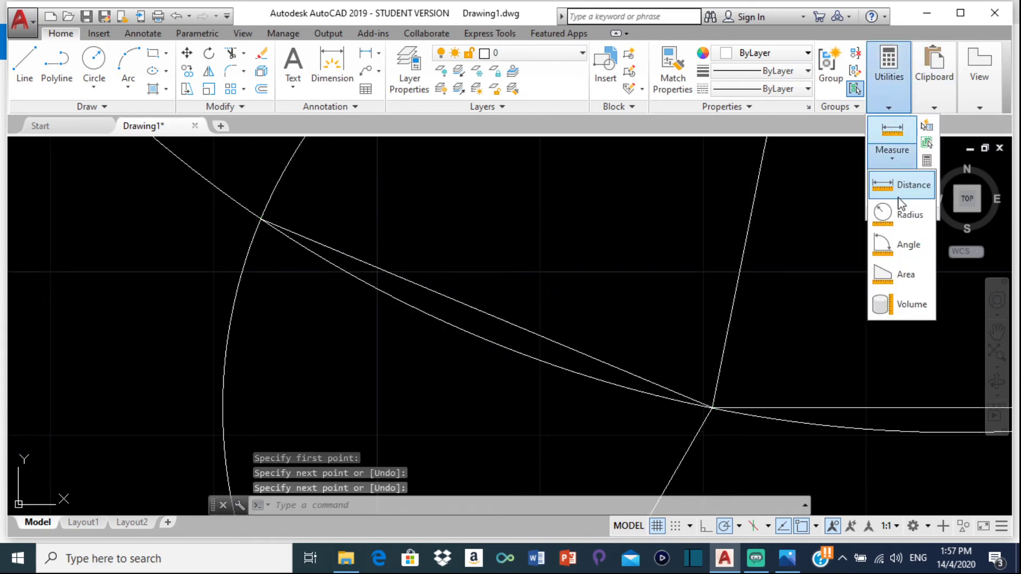
click(911, 185)
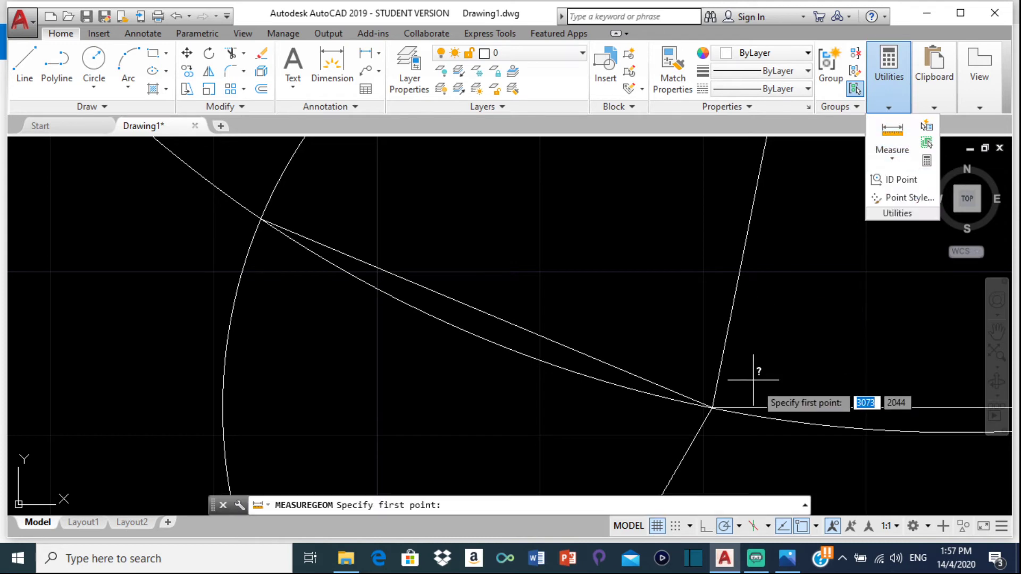
click(712, 409)
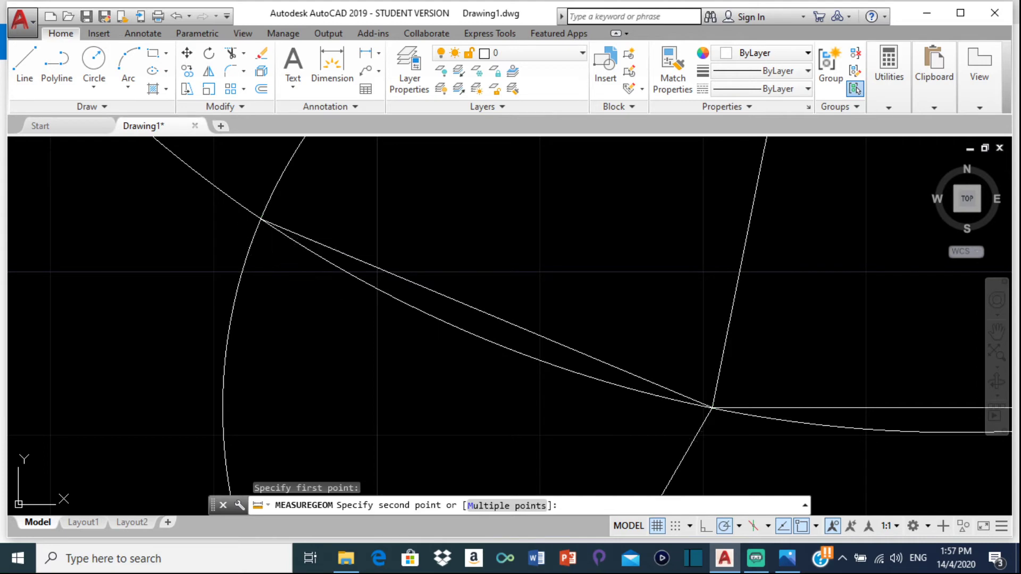
key(Escape)
Move the small circle from the hexagon's upper-left vertex to the outer end of the new chord
scroll(422, 250, down, 3)
scroll(404, 270, up, 4)
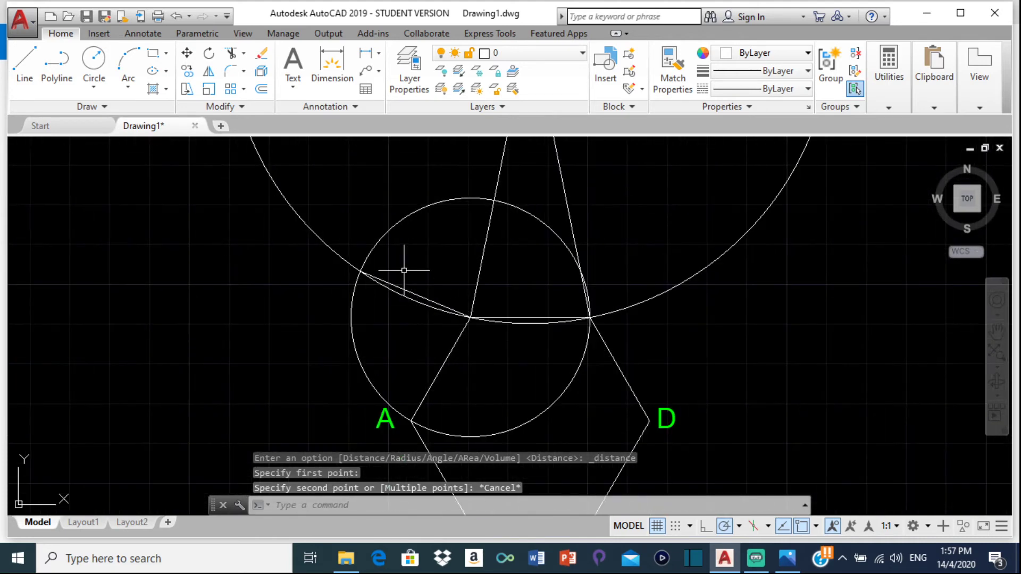
scroll(413, 239, up, 4)
click(373, 197)
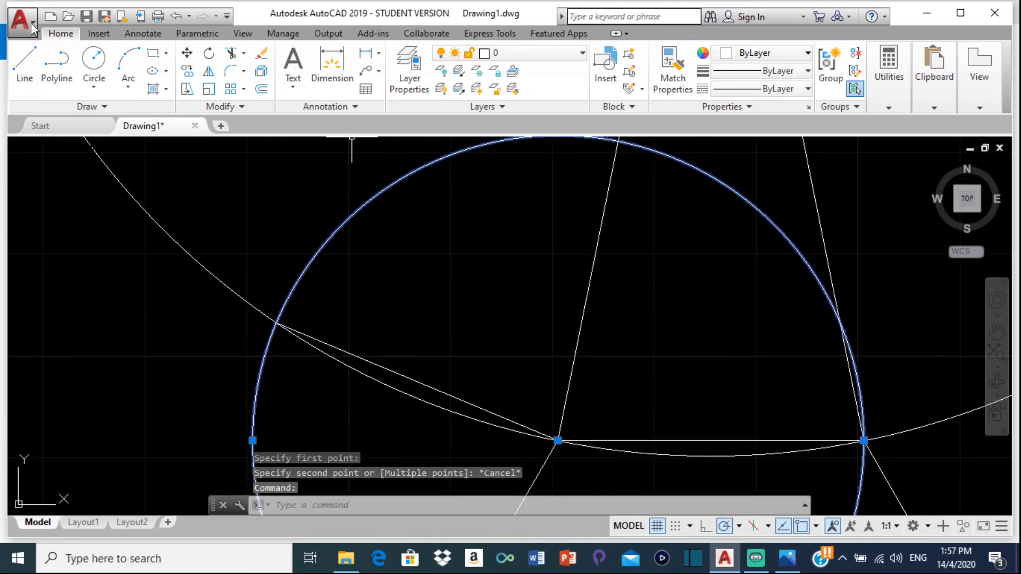
click(187, 53)
middle_drag(487, 336, 439, 217)
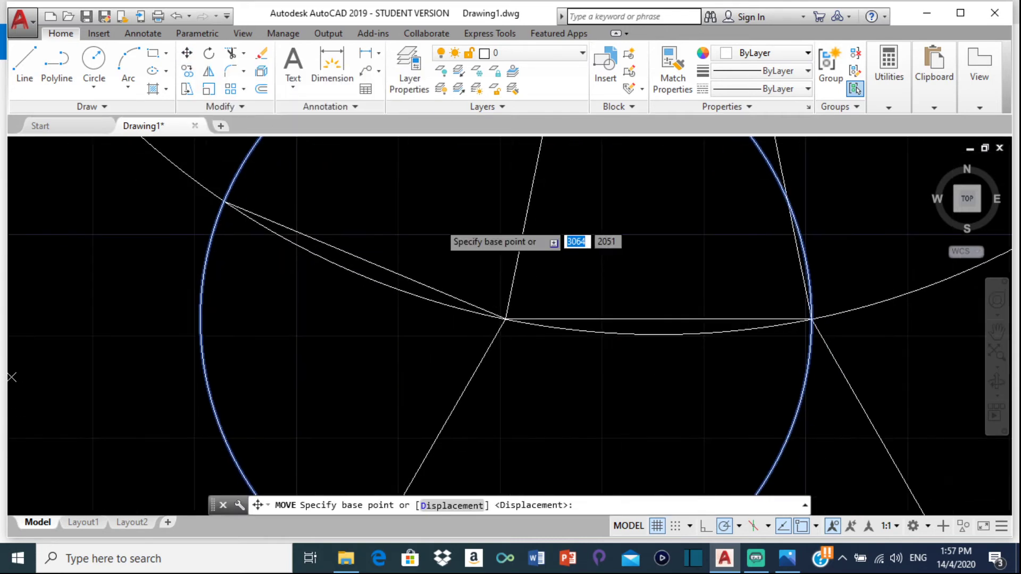
click(505, 320)
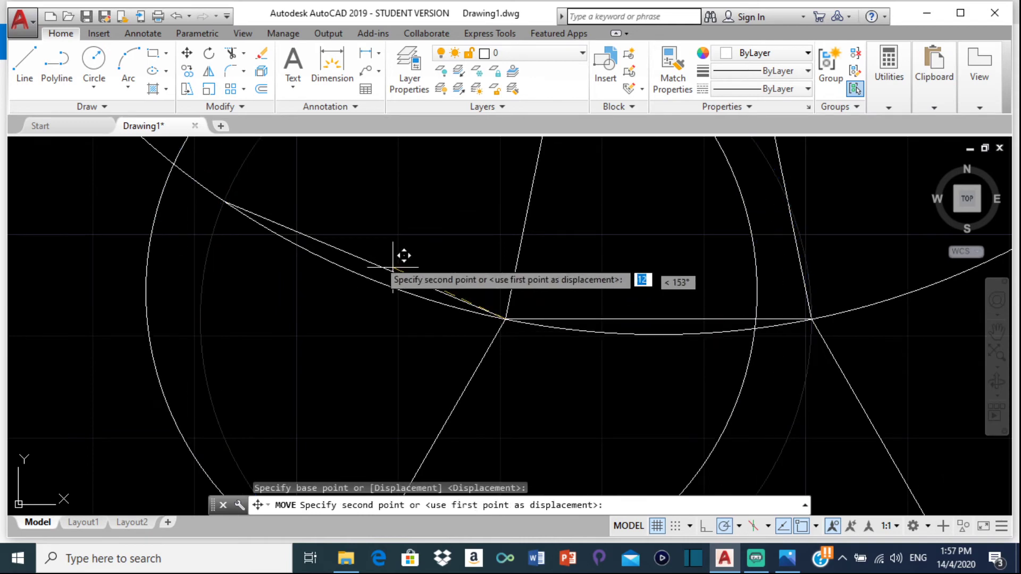
click(223, 201)
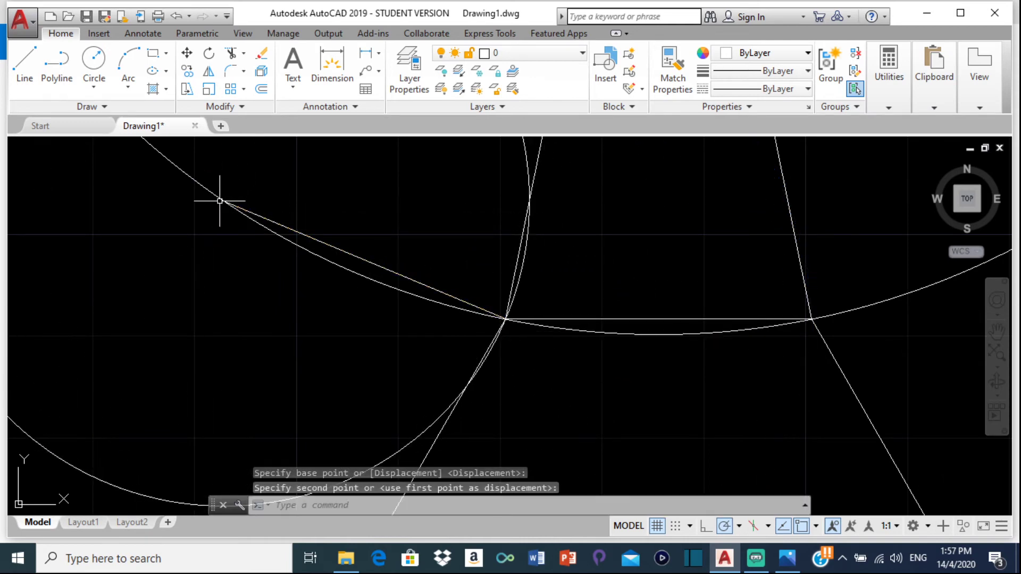
Draw a second chord from the first chord's outer end to the small circle's next intersection with the large circle
scroll(236, 201, down, 10)
middle_drag(236, 200, 289, 249)
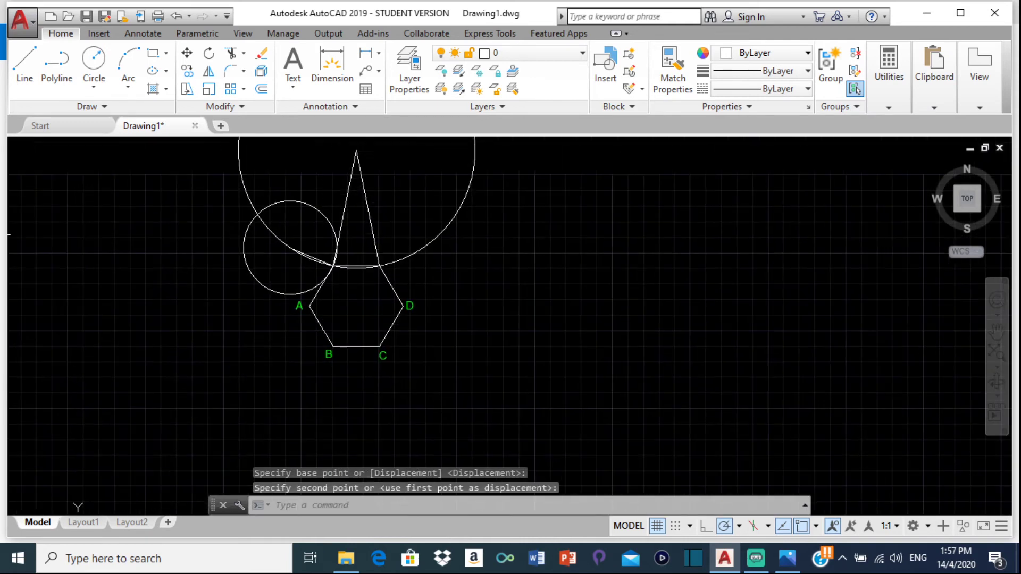
click(23, 56)
scroll(283, 240, up, 5)
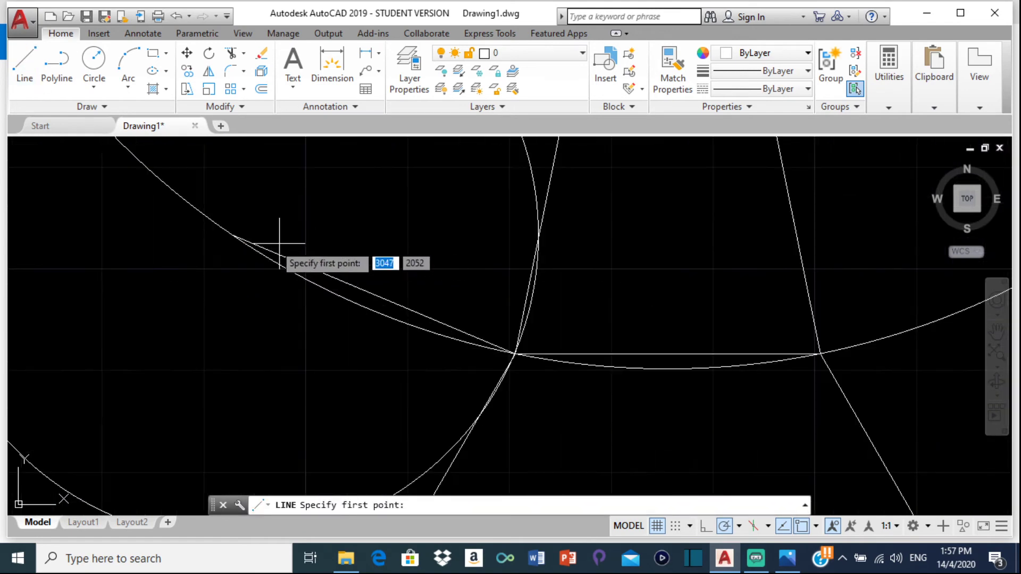
click(232, 234)
scroll(319, 269, up, 3)
middle_drag(319, 269, 456, 324)
click(394, 259)
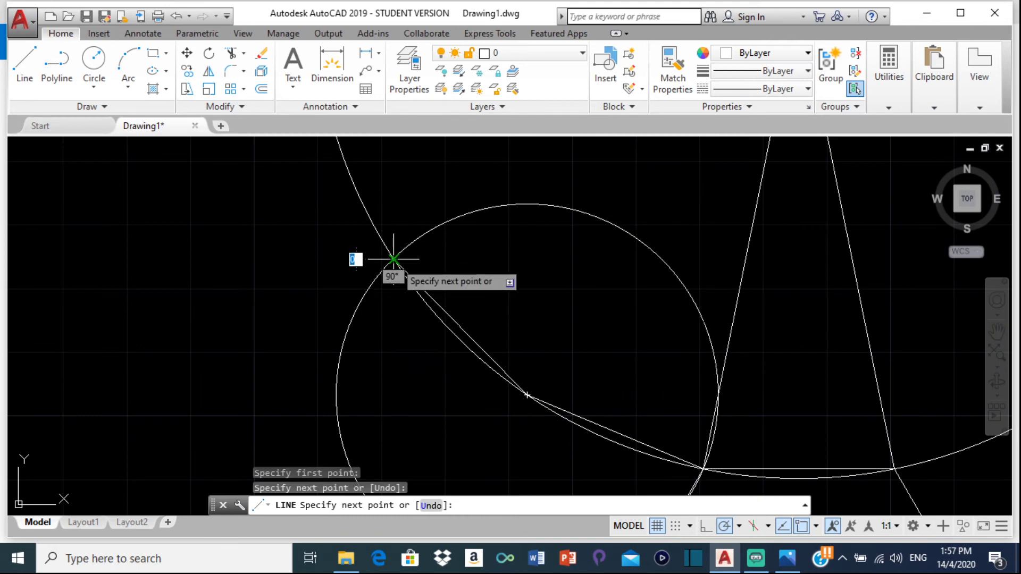
key(Return)
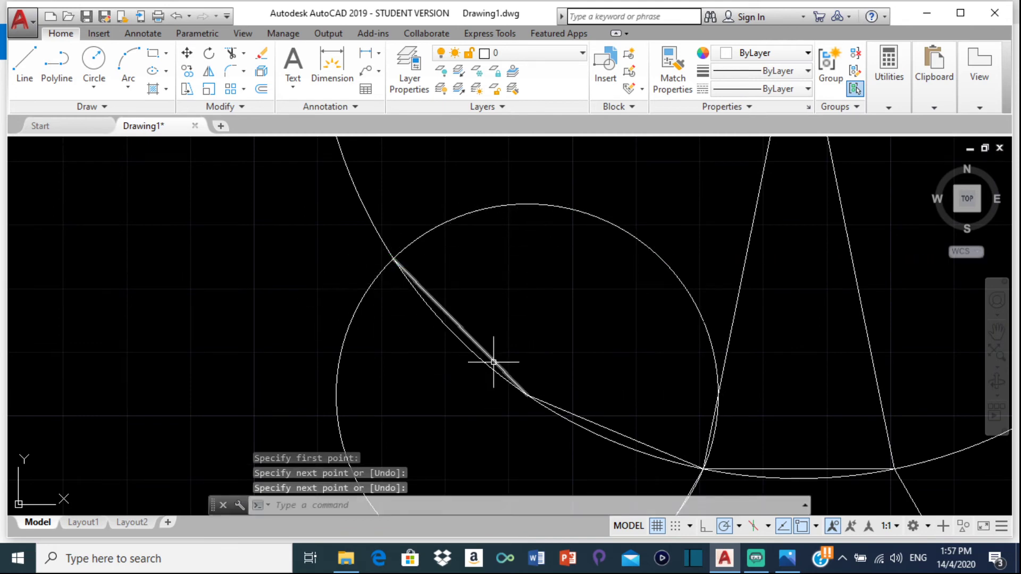
After checking exercise 14's development in the reference image, move the small circle from the first chord's outer end to the second chord's outer end
click(787, 565)
click(786, 565)
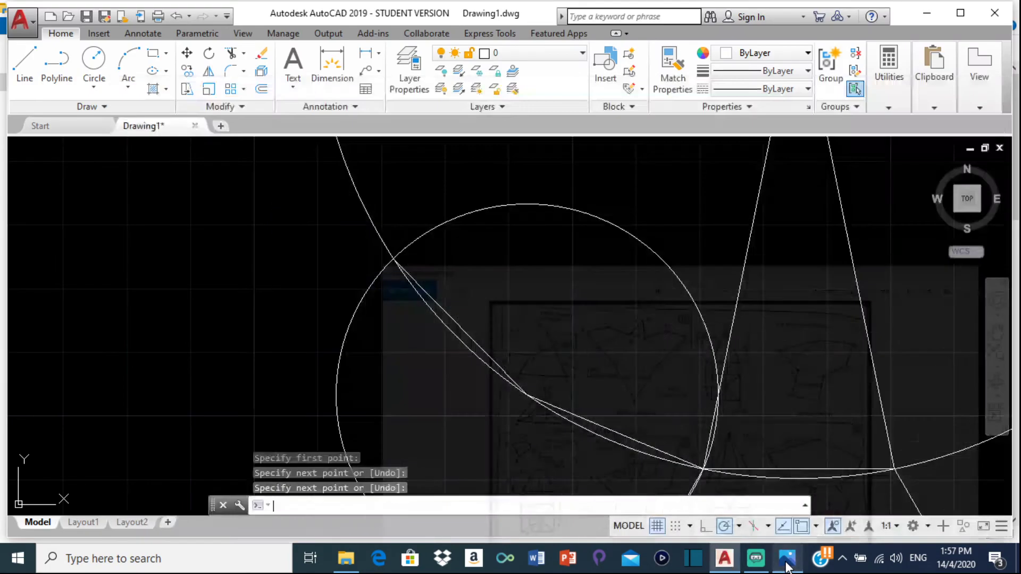
click(787, 566)
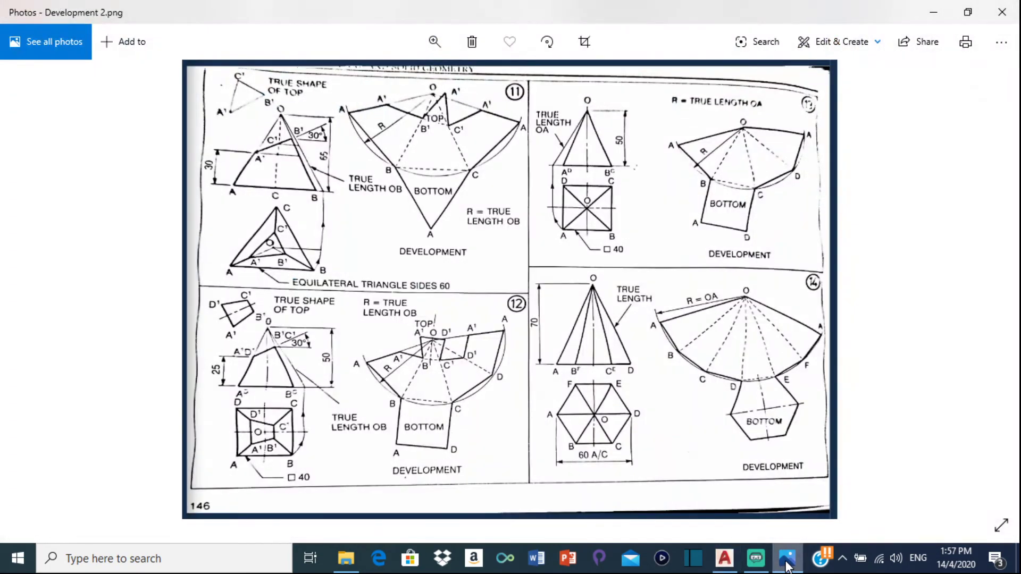
click(787, 566)
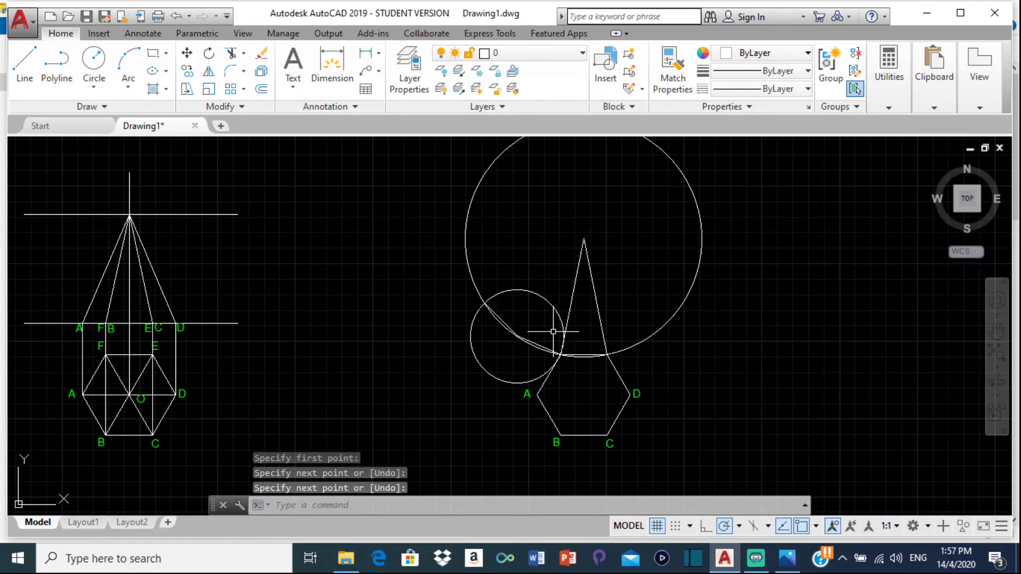
middle_drag(526, 303, 533, 326)
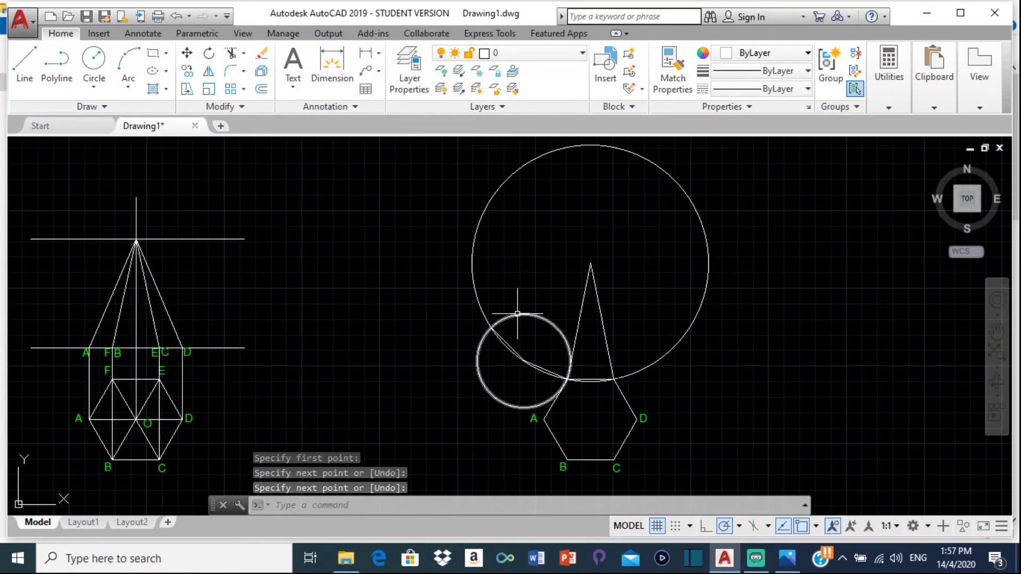
key(Return)
click(516, 315)
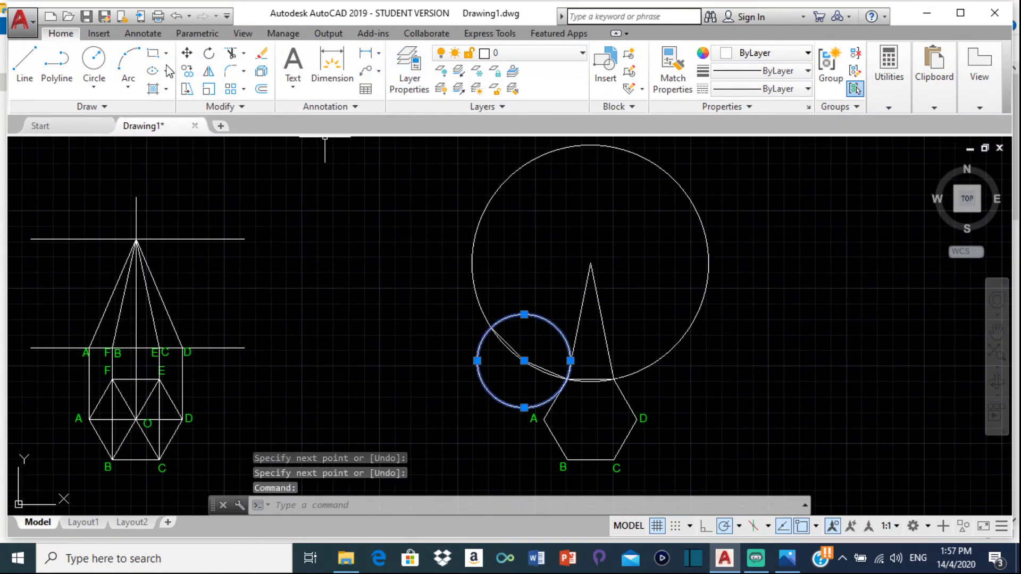
click(188, 53)
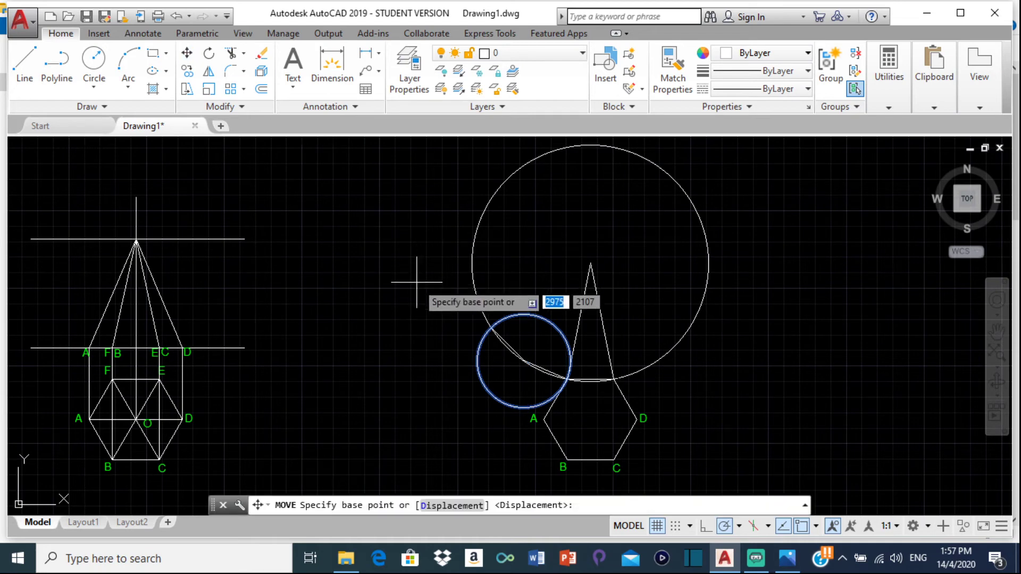
scroll(515, 363, up, 4)
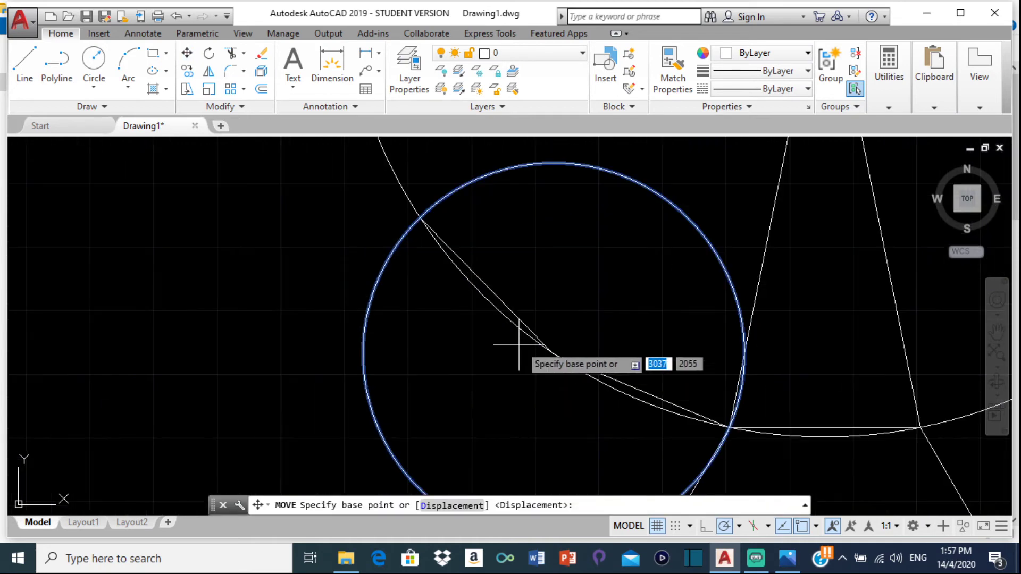
click(547, 352)
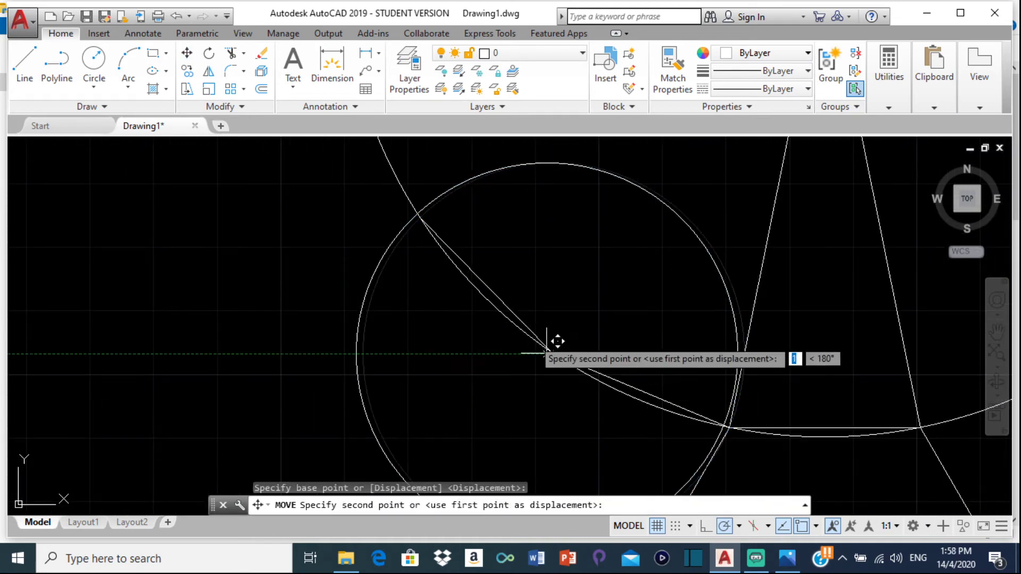
click(420, 217)
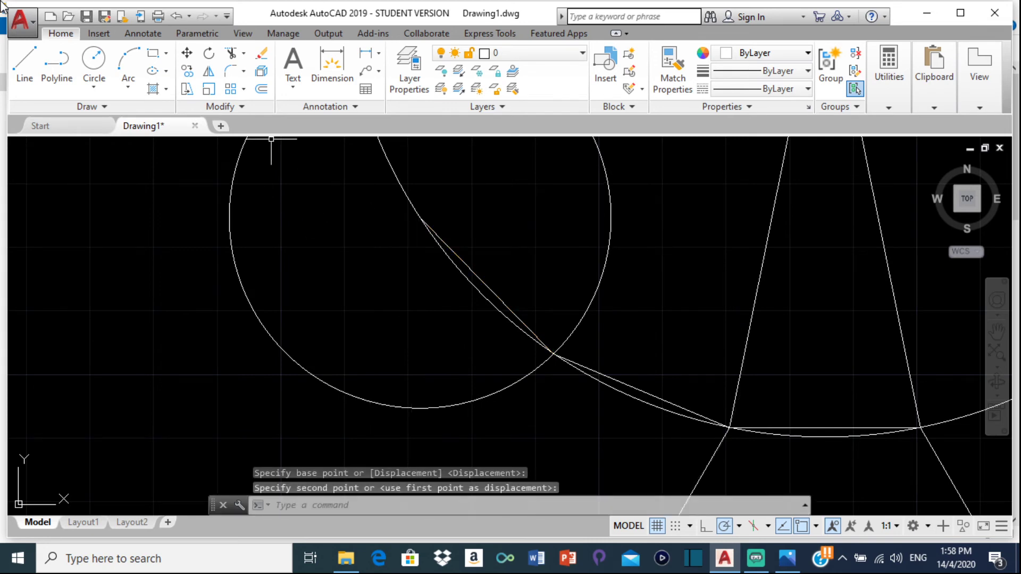
Draw a third chord on the left between the second chord's outer end and the small circle's next intersection with the large circle
click(31, 59)
scroll(337, 319, down, 4)
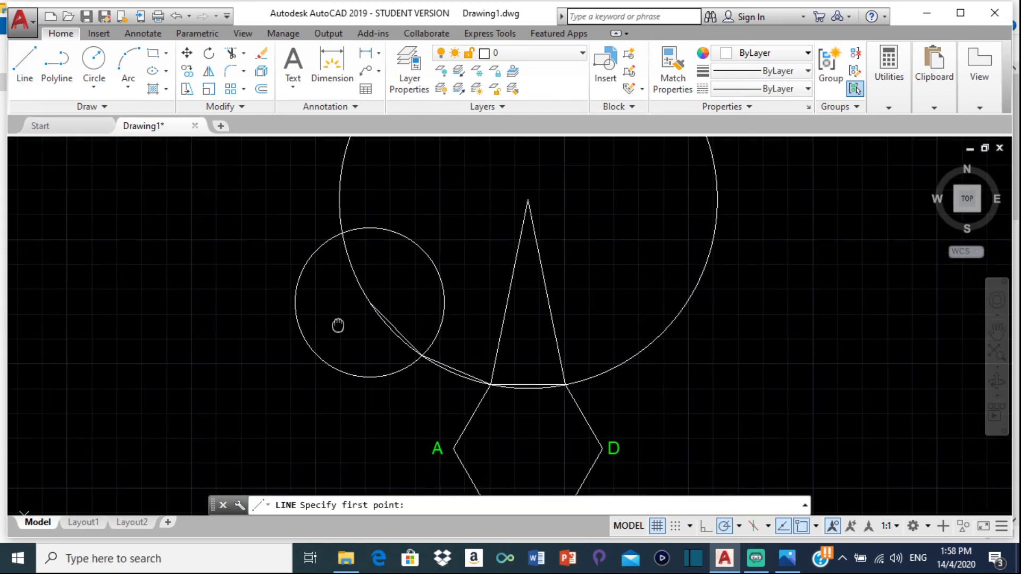
click(342, 233)
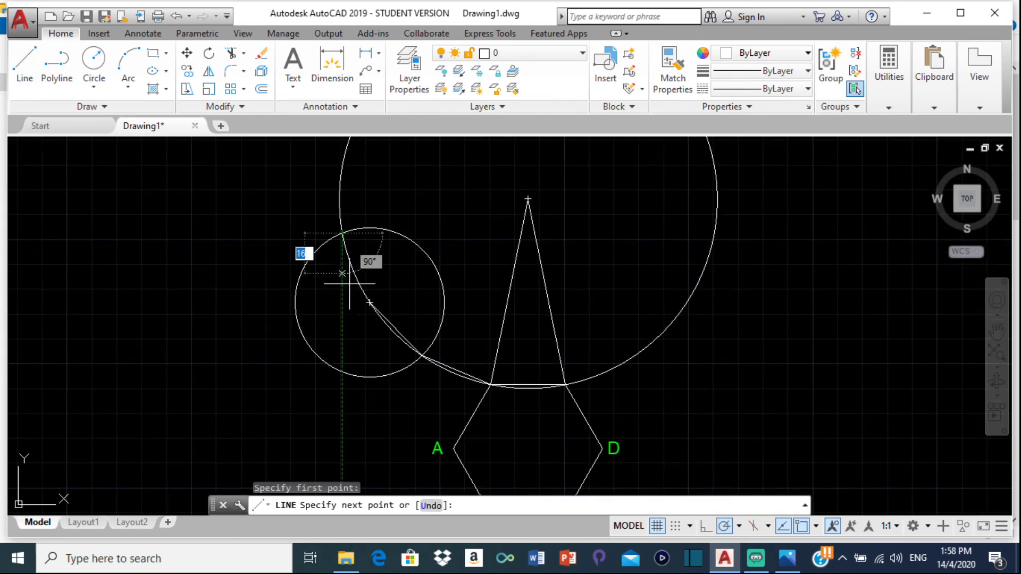
click(369, 302)
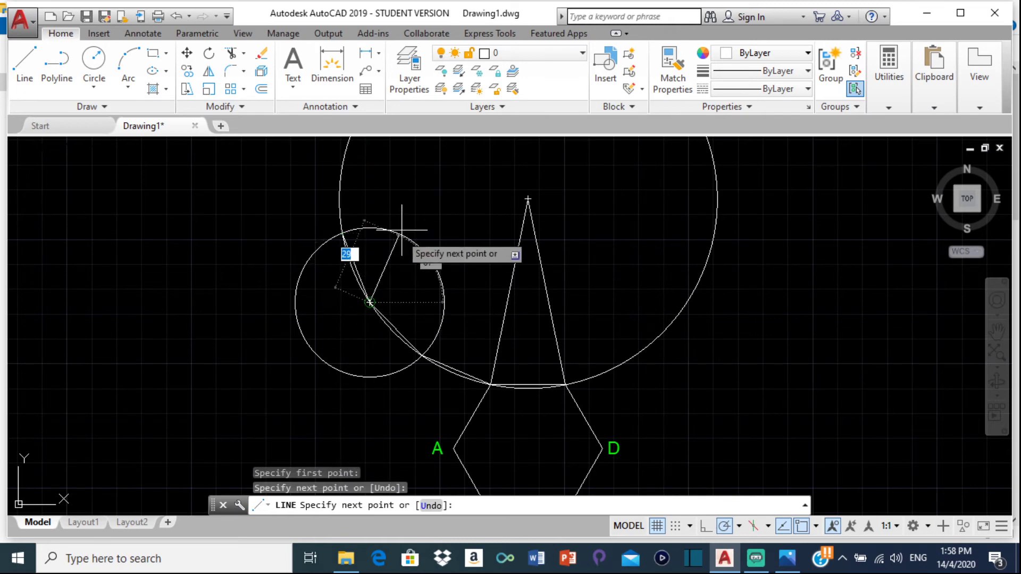
key(Return)
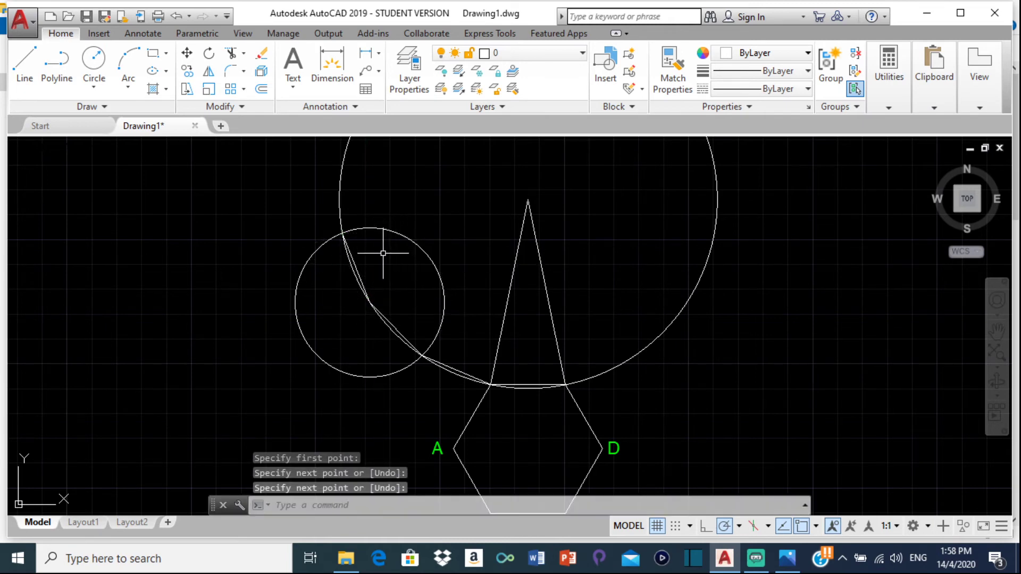
Move the small circle from the second chord's outer end to the hexagon's upper-right vertex
click(413, 244)
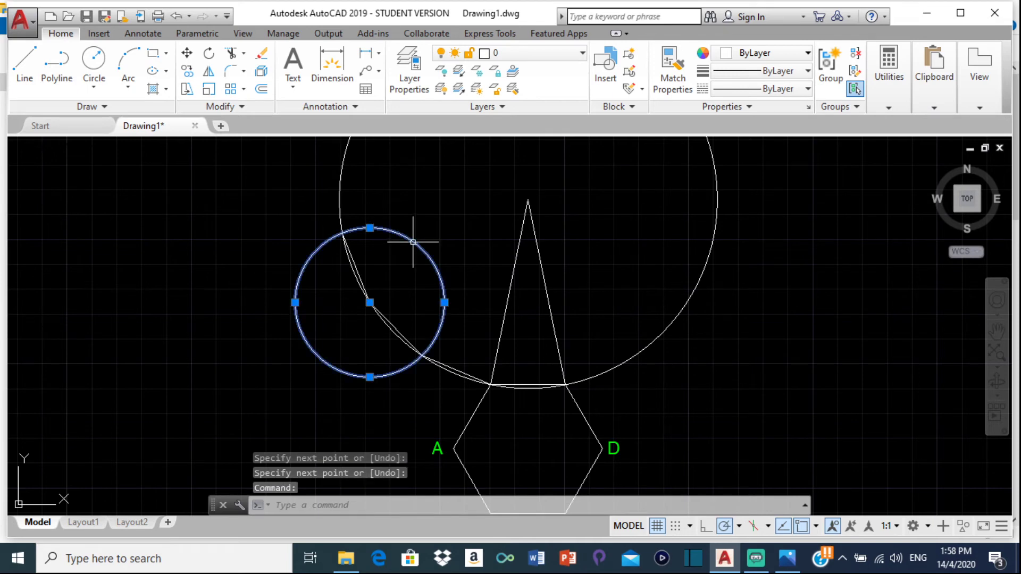
click(188, 55)
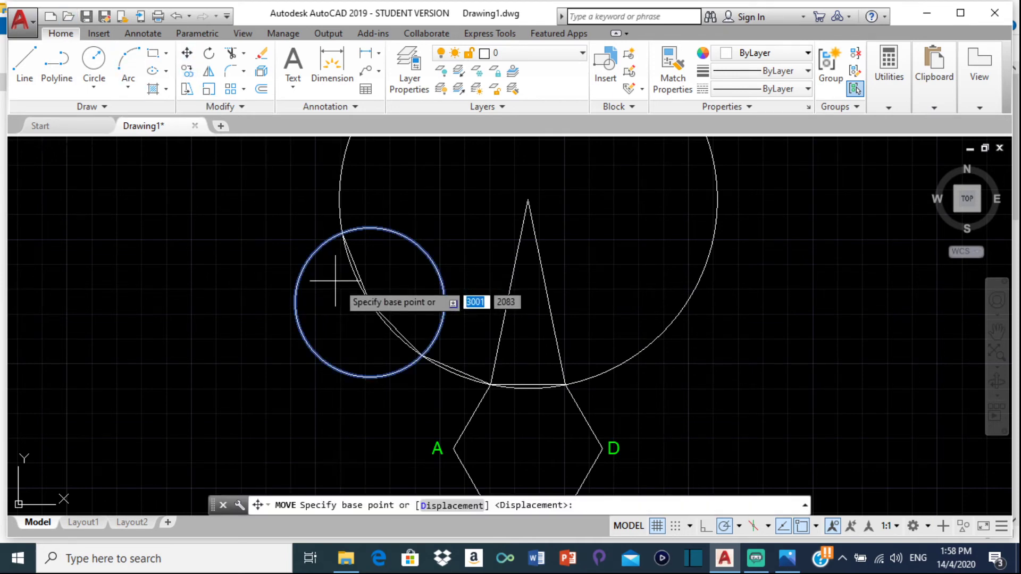
click(370, 303)
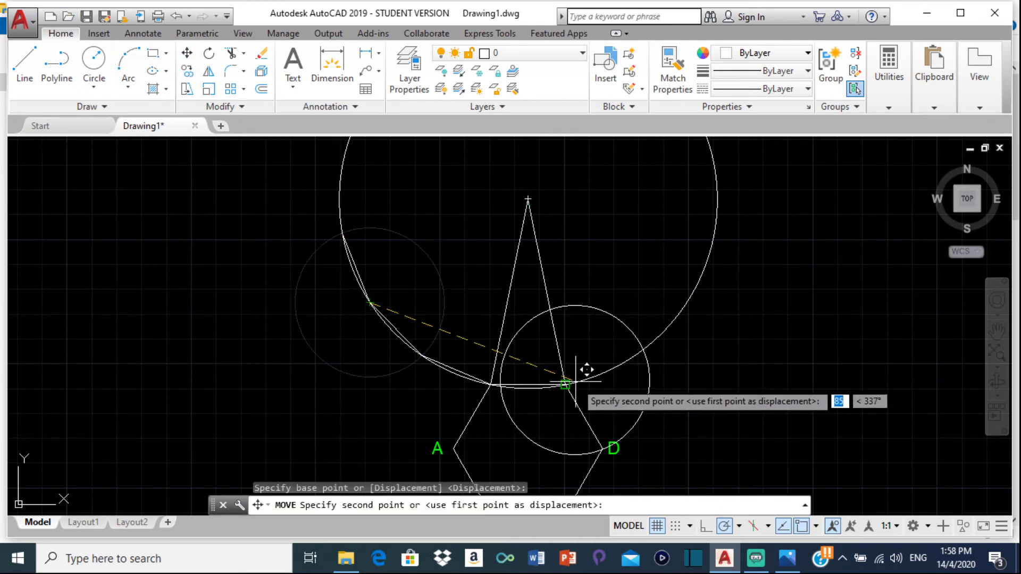
scroll(569, 372, up, 5)
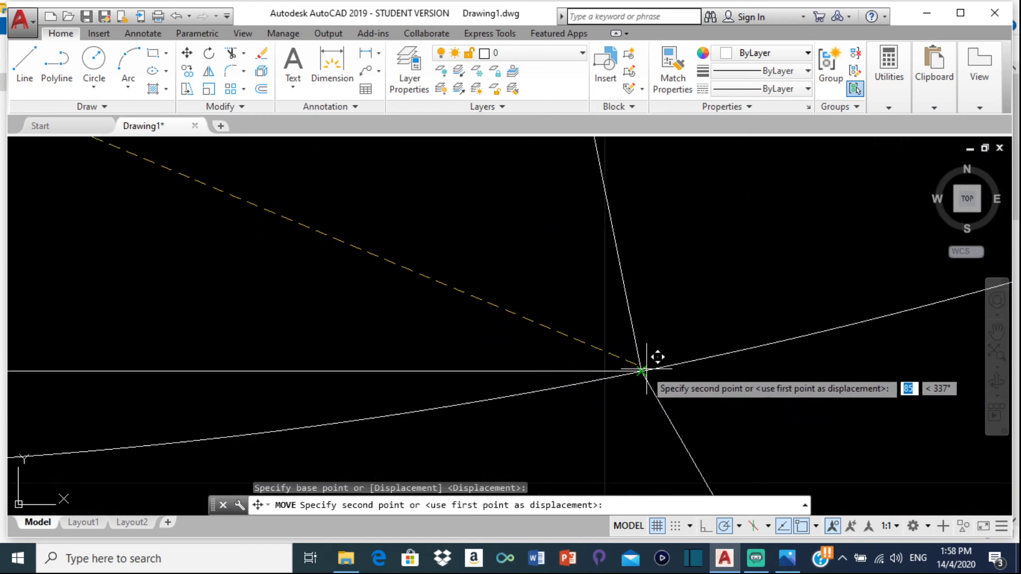
click(643, 371)
scroll(490, 303, down, 4)
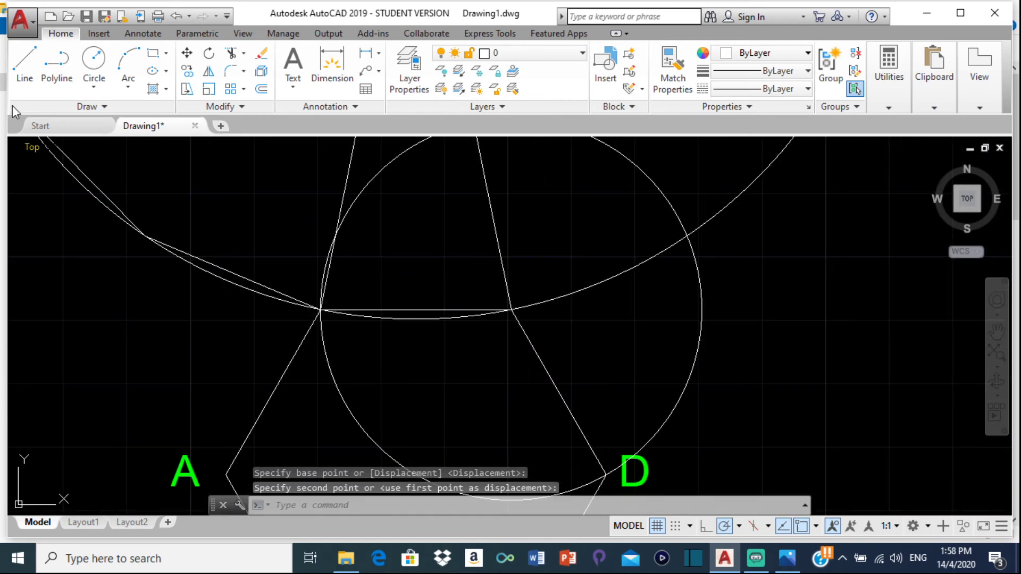
Draw a chord from the hexagon's upper-right vertex to the small circle's intersection with the large circle on the right
click(29, 60)
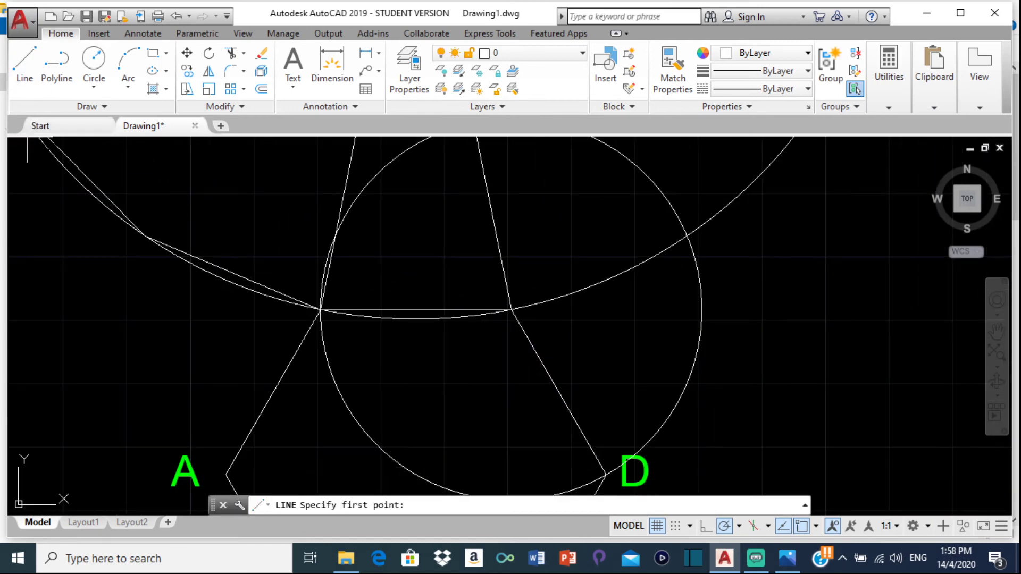
click(511, 309)
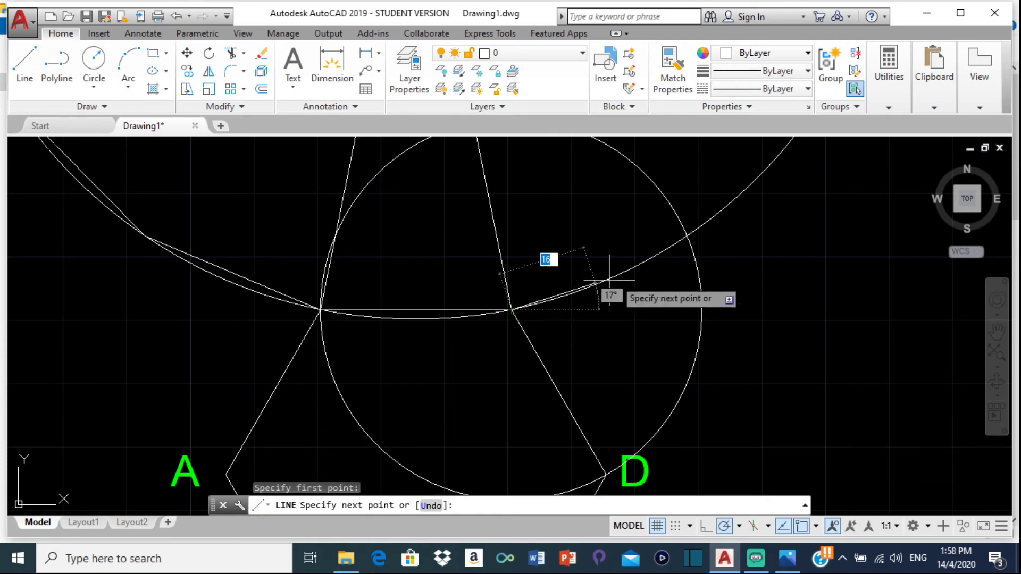
click(686, 236)
key(Return)
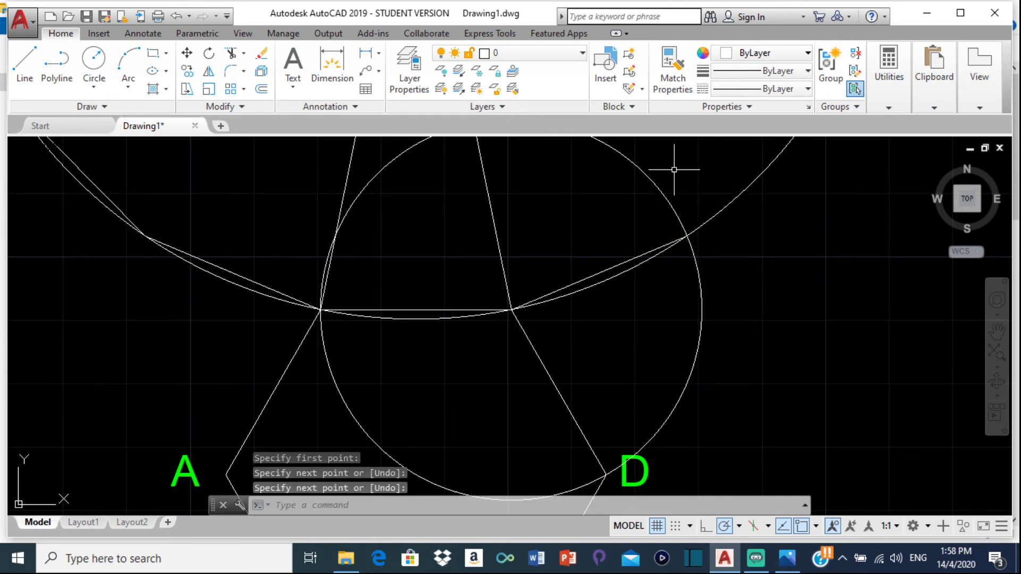
Move the small circle from the hexagon's upper-right vertex to the outer end of the first right-hand chord
click(654, 177)
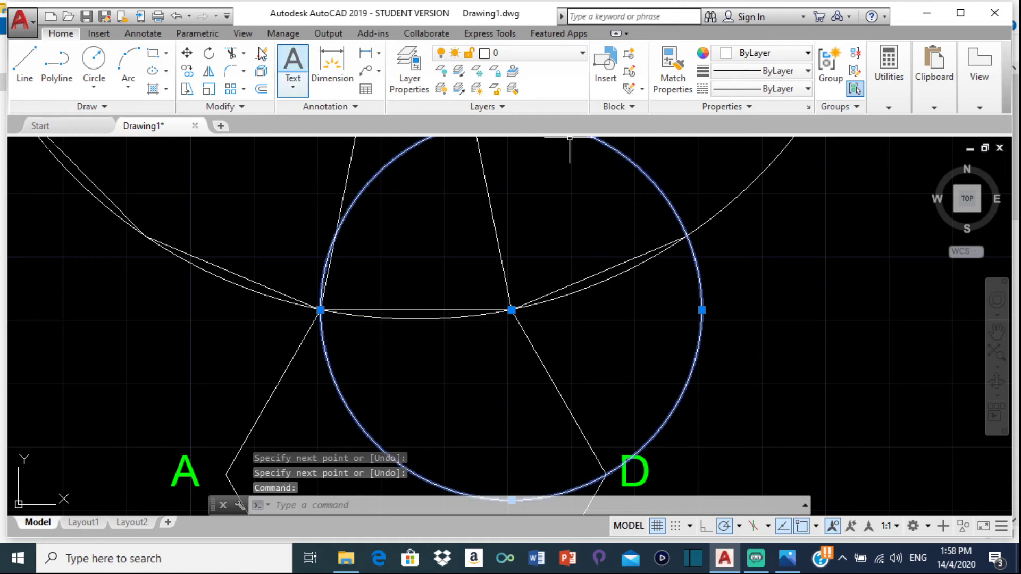
click(187, 53)
click(512, 310)
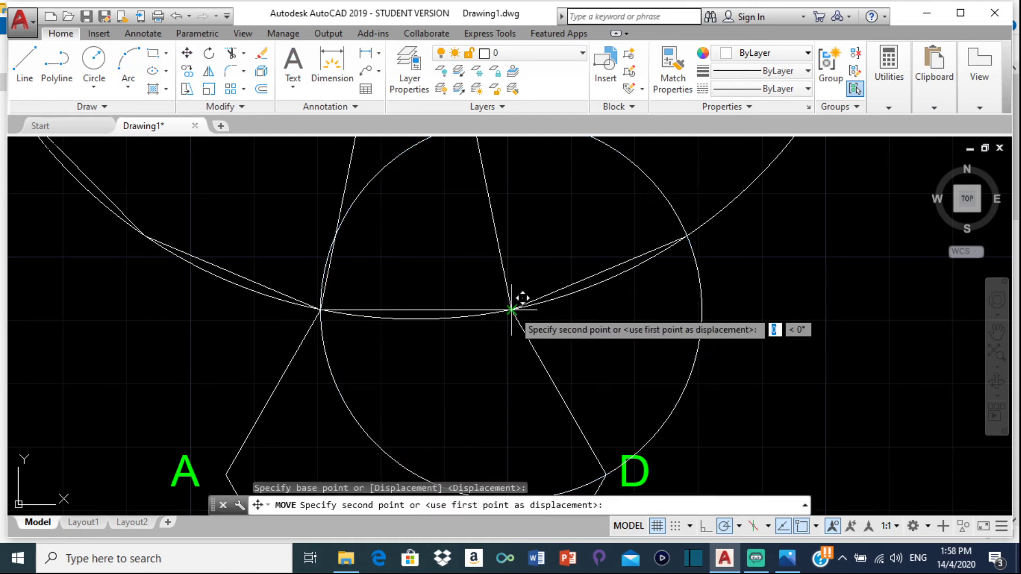
click(687, 236)
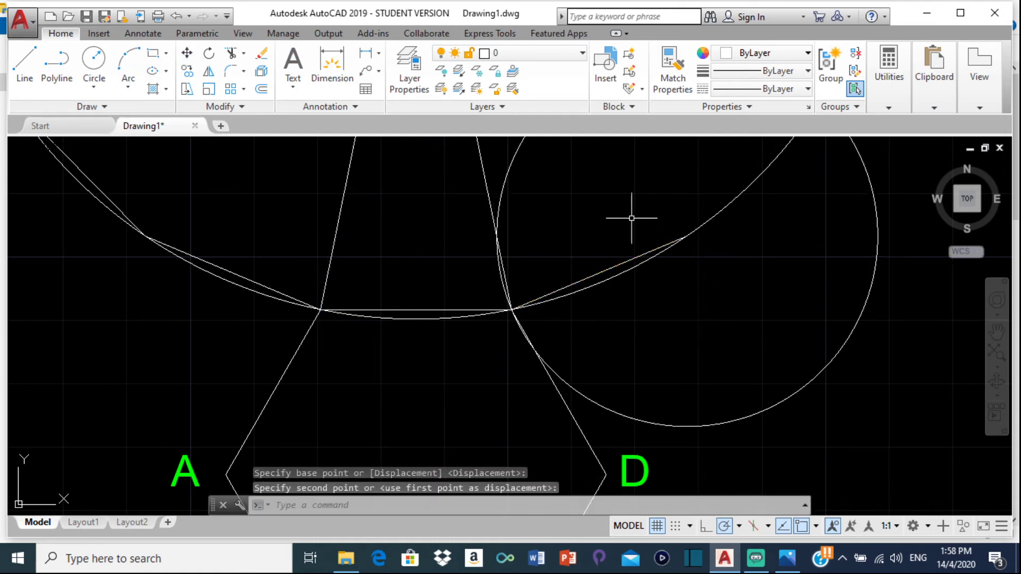
Draw a second right-hand chord from the first one's outer end to the small circle's next intersection with the large circle
click(22, 67)
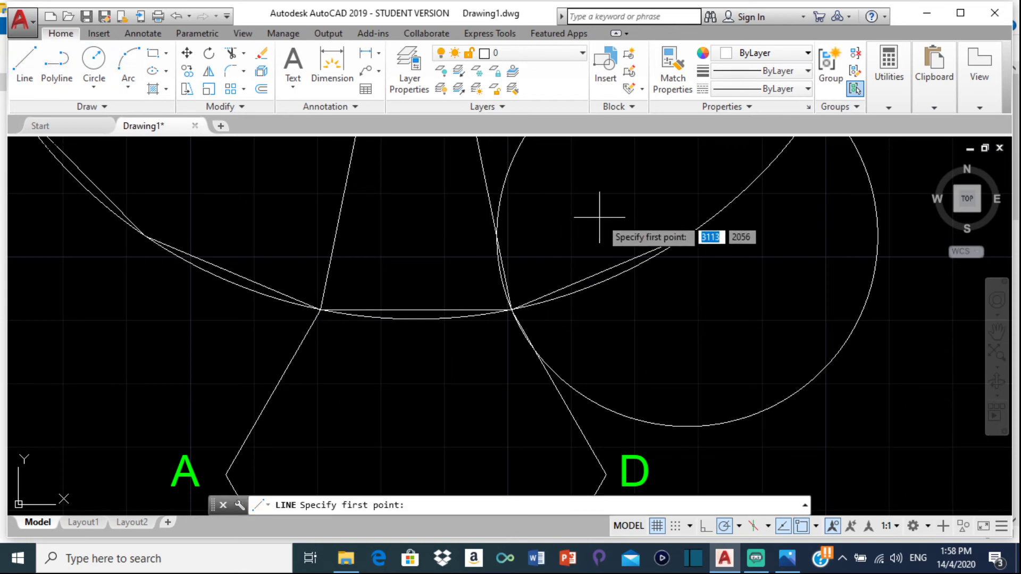
scroll(600, 217, down, 2)
middle_drag(600, 216, 433, 289)
click(483, 296)
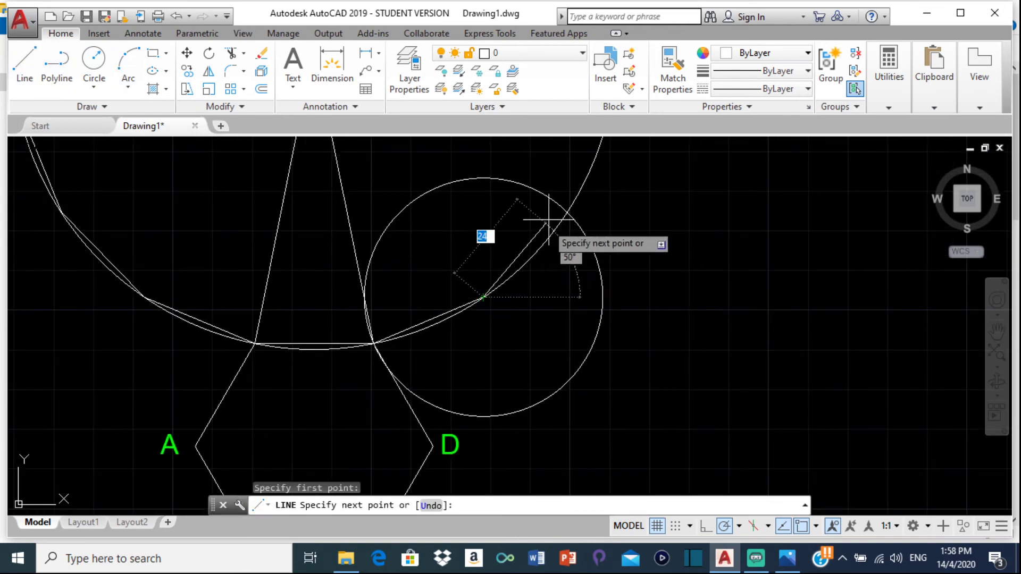
click(567, 211)
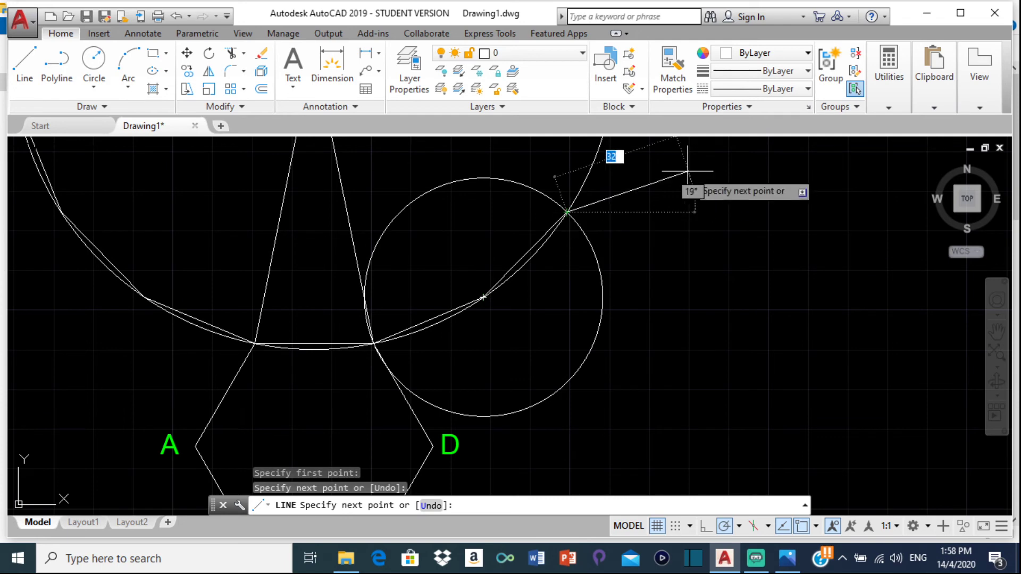
key(Return)
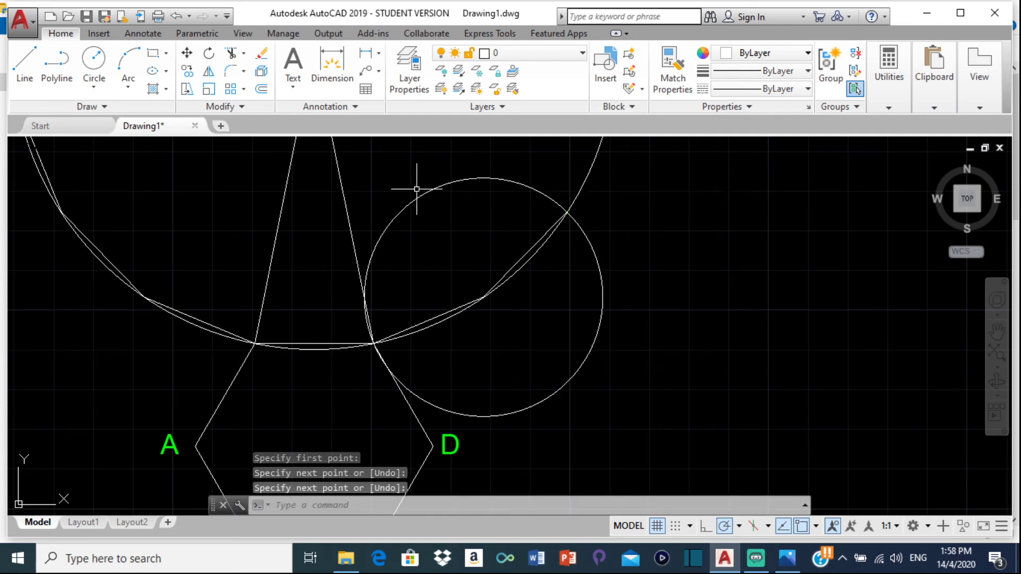
Erase the small stepping circle and the large circle around the apex, keeping the chords
scroll(220, 216, down, 2)
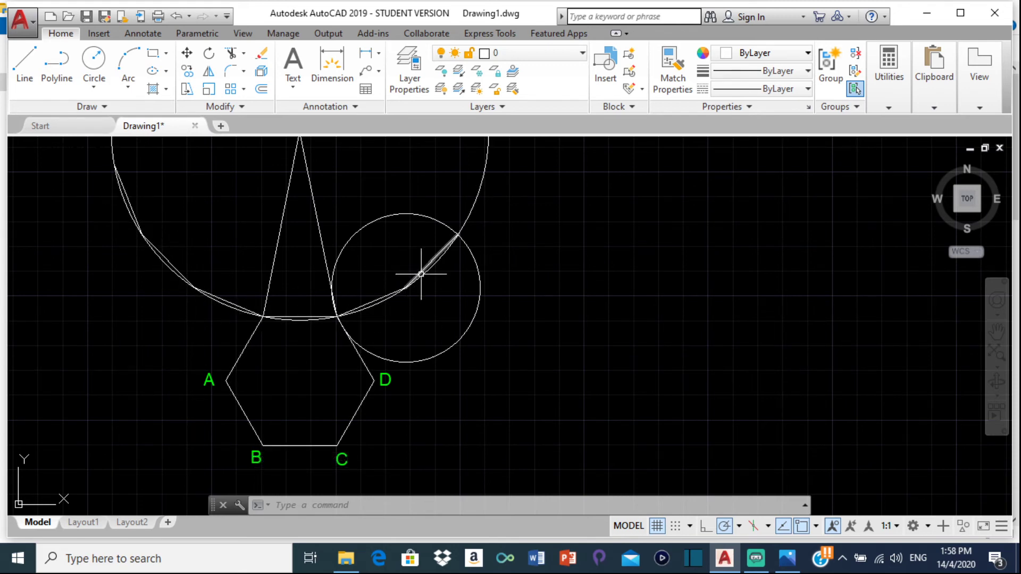
click(364, 219)
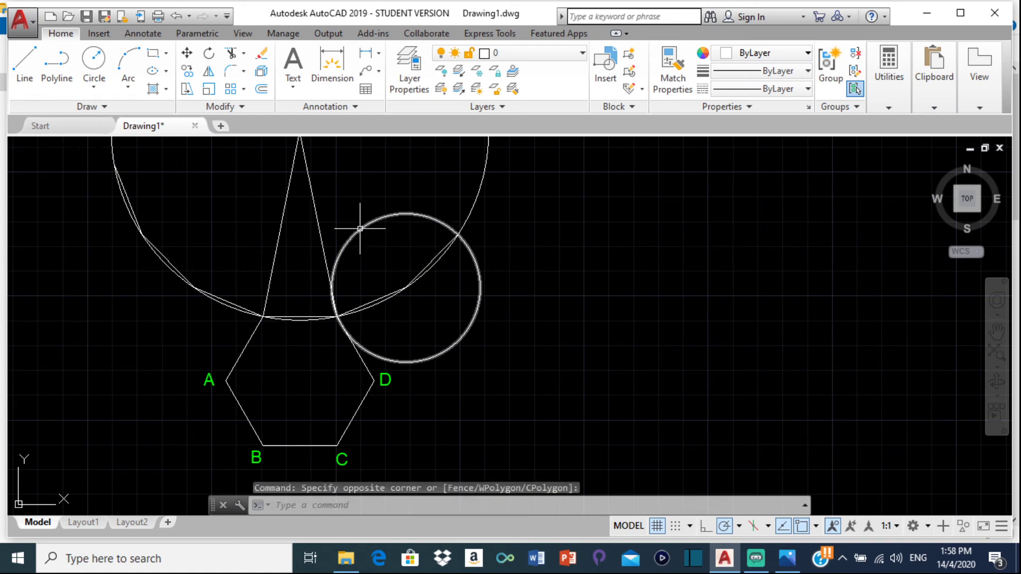
click(358, 229)
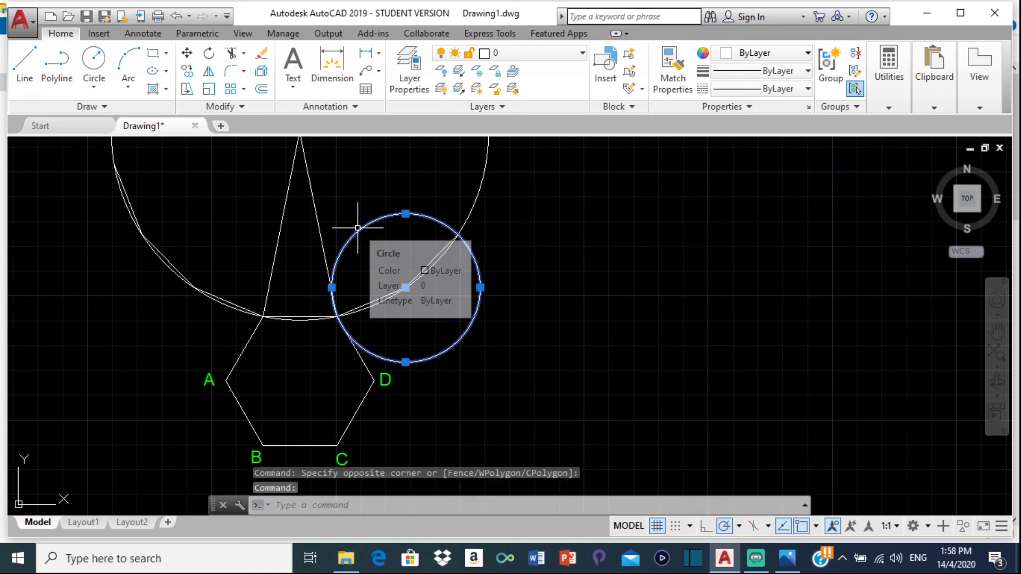
key(Delete)
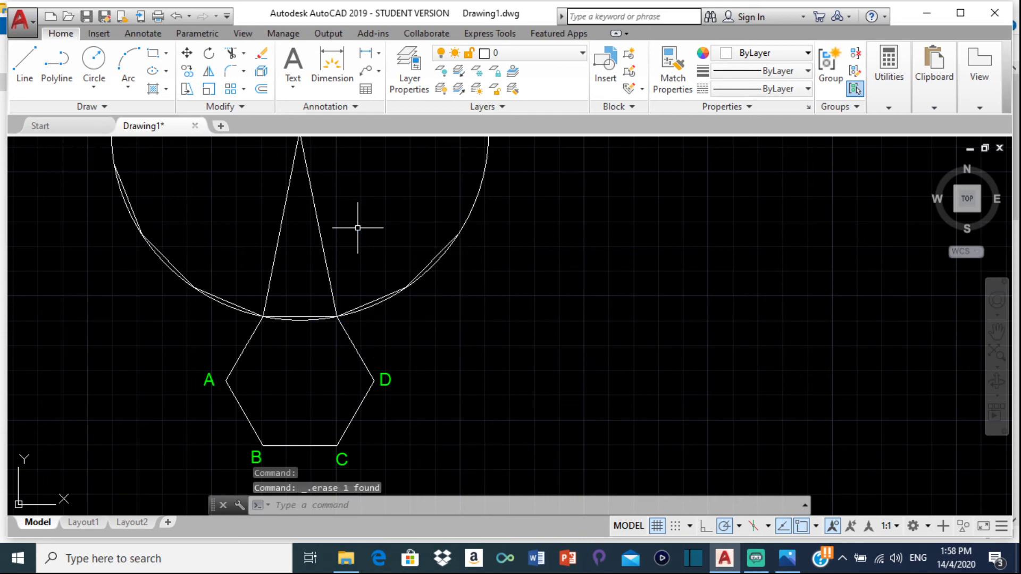
scroll(298, 273, down, 5)
scroll(319, 290, up, 6)
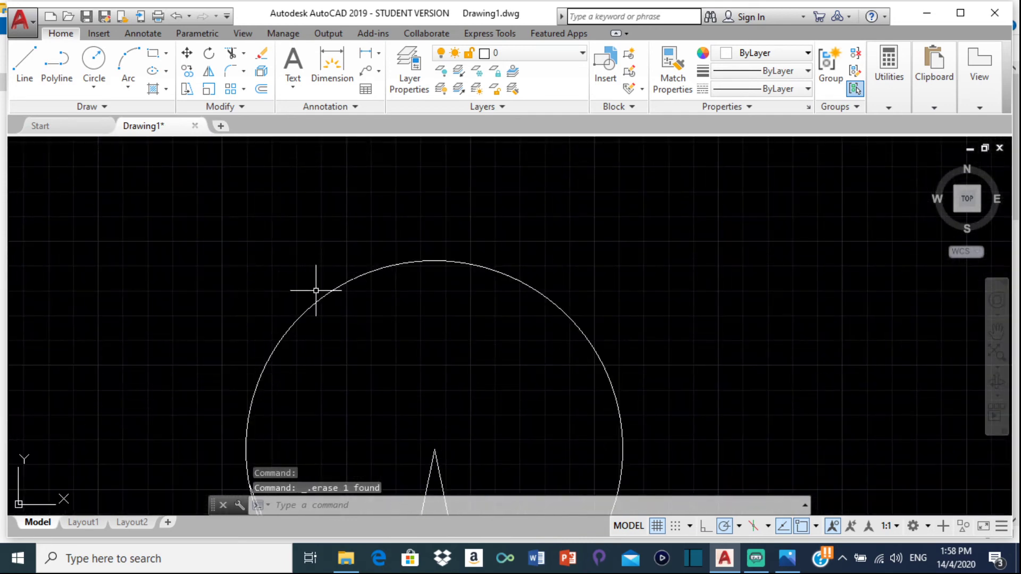
click(320, 299)
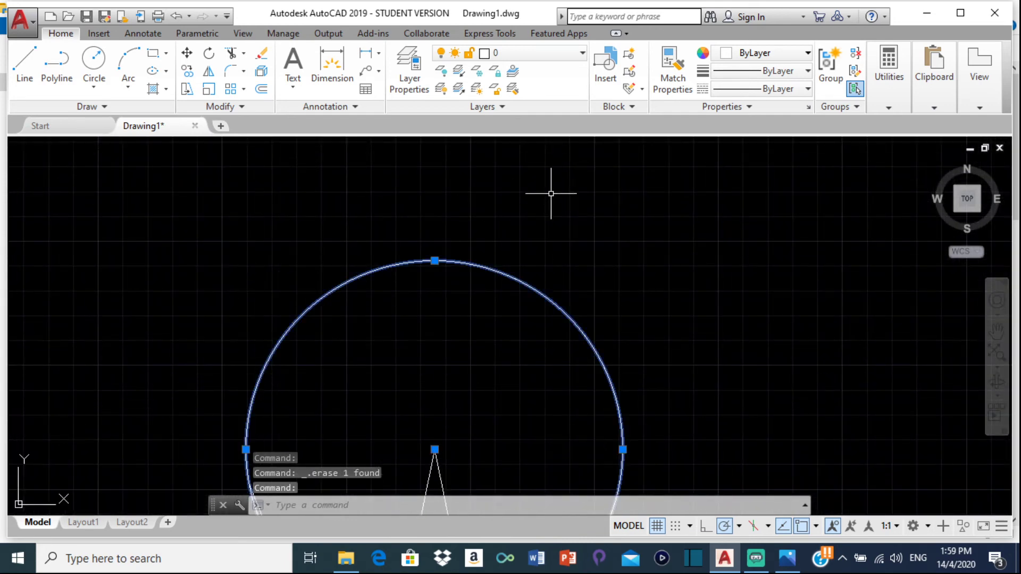
key(Delete)
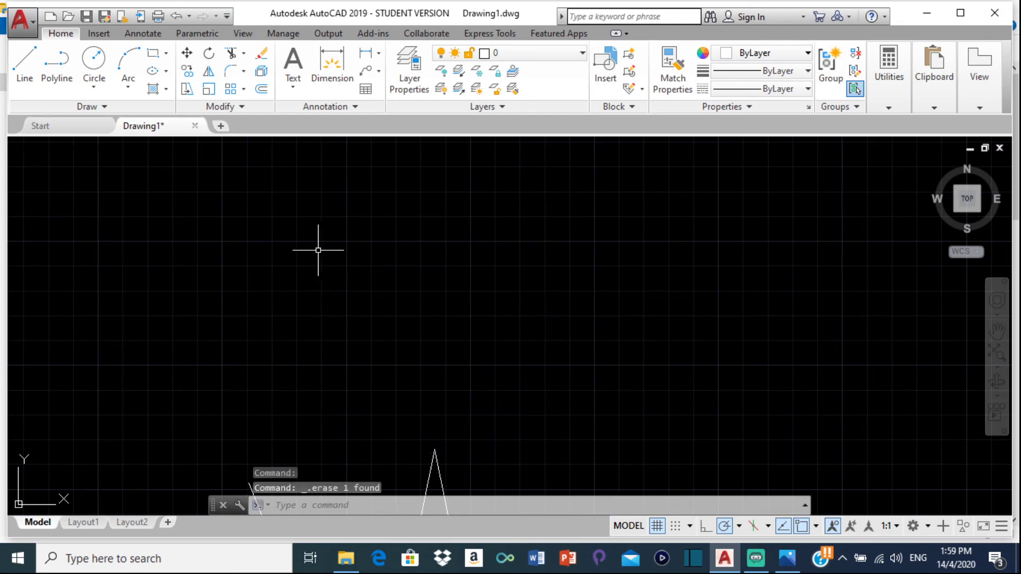
Draw an edge line from the outer end of the left-hand chord chain to the apex
scroll(318, 250, down, 4)
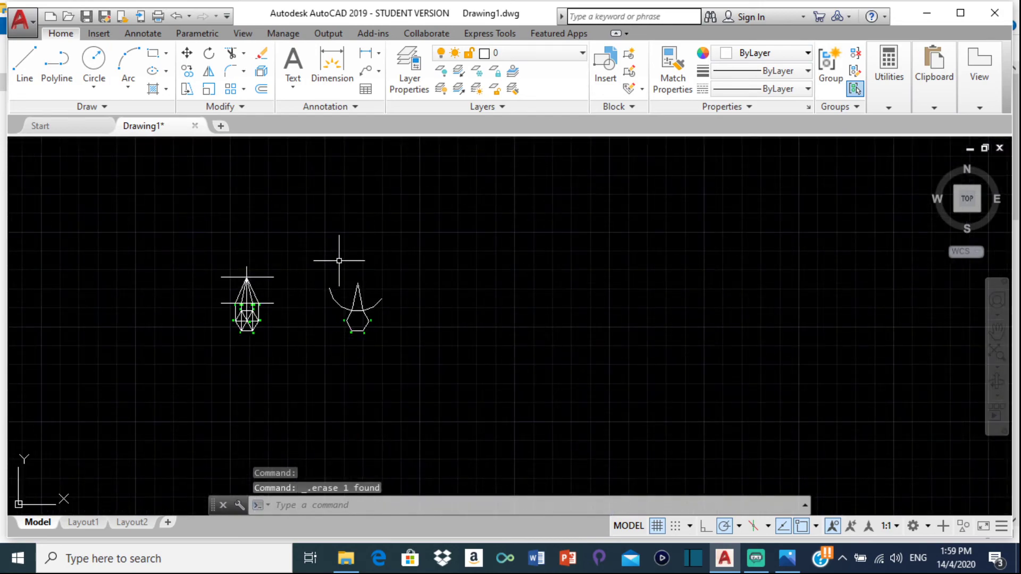
click(24, 63)
scroll(297, 232, up, 4)
scroll(311, 278, down, 2)
scroll(361, 293, up, 5)
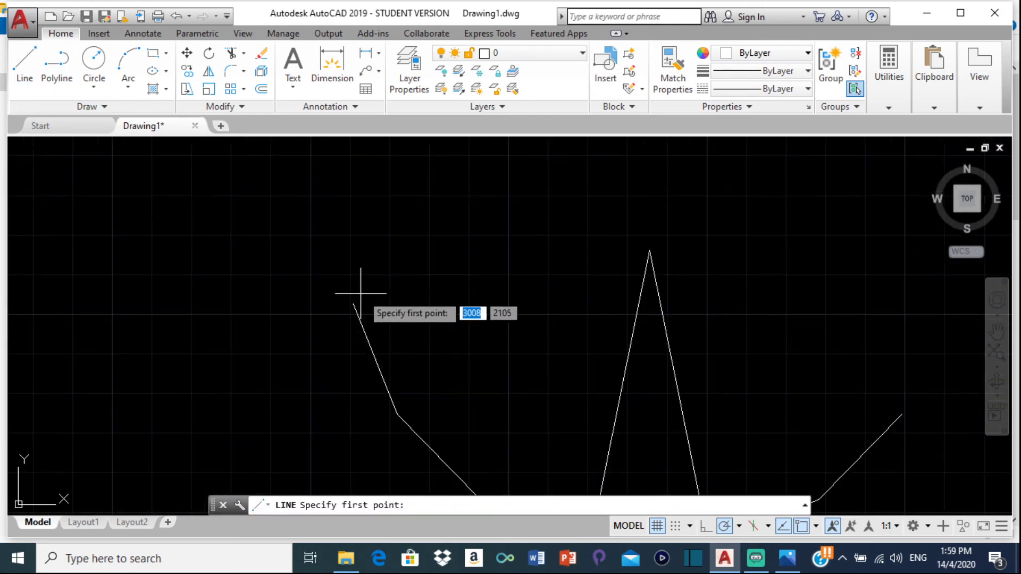
click(353, 302)
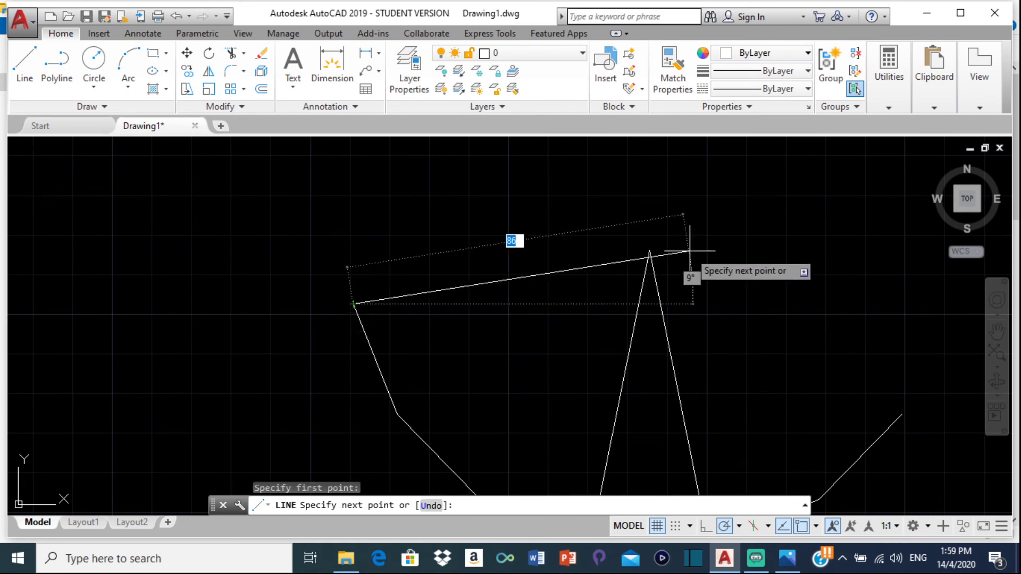
click(650, 251)
key(Return)
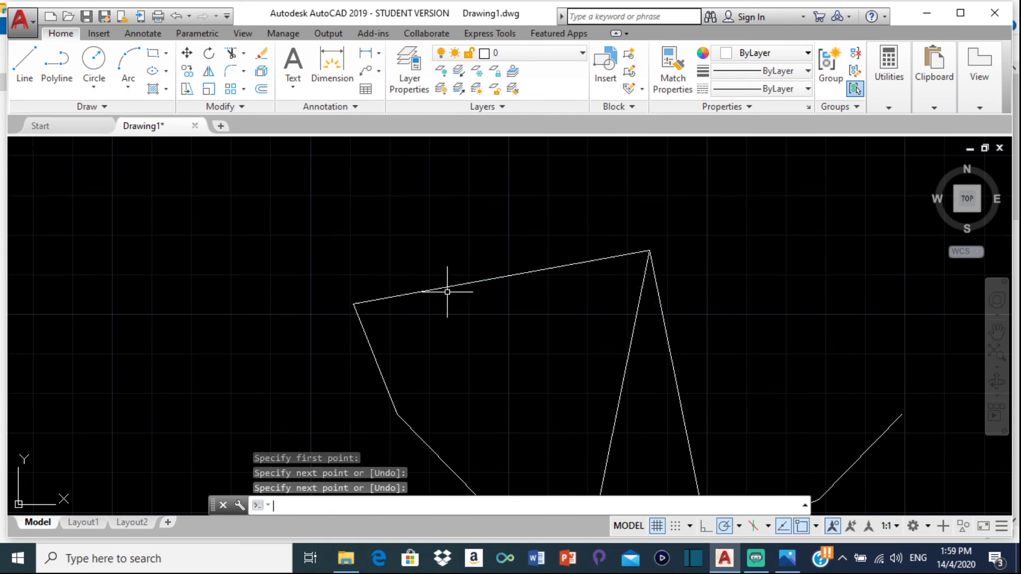
Draw an edge line from the joint between the third and second left-hand chords to the apex
key(Return)
scroll(394, 414, up, 4)
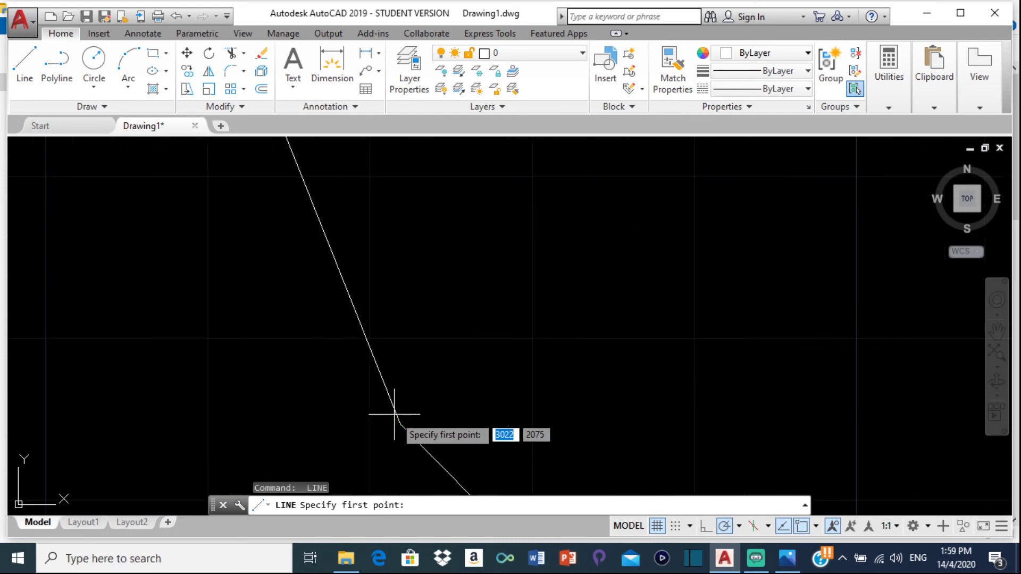
click(400, 424)
scroll(579, 308, down, 3)
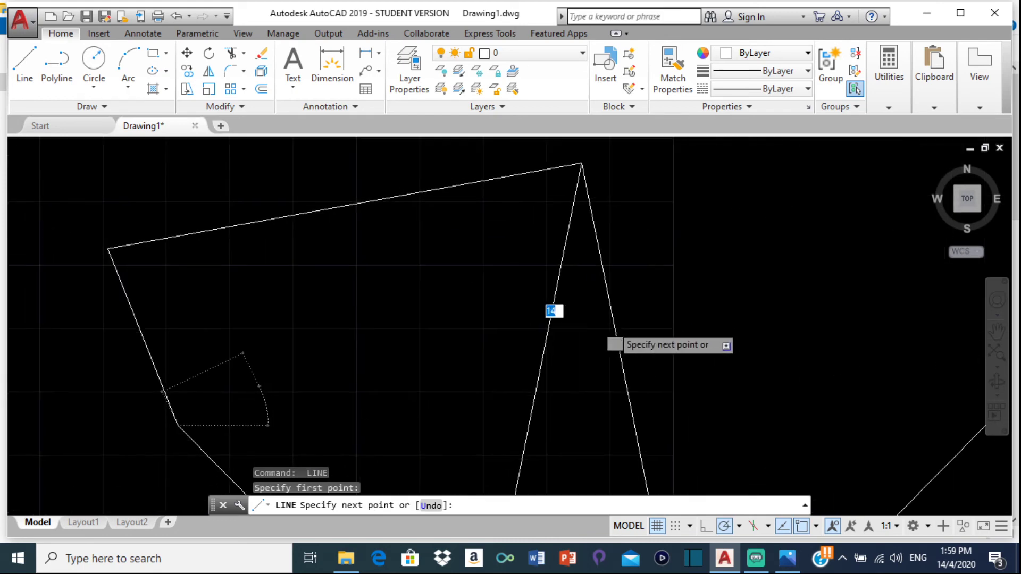
click(582, 162)
scroll(483, 200, down, 2)
key(Return)
Draw an edge line from the joint between the second and first left-hand chords to the apex
key(Return)
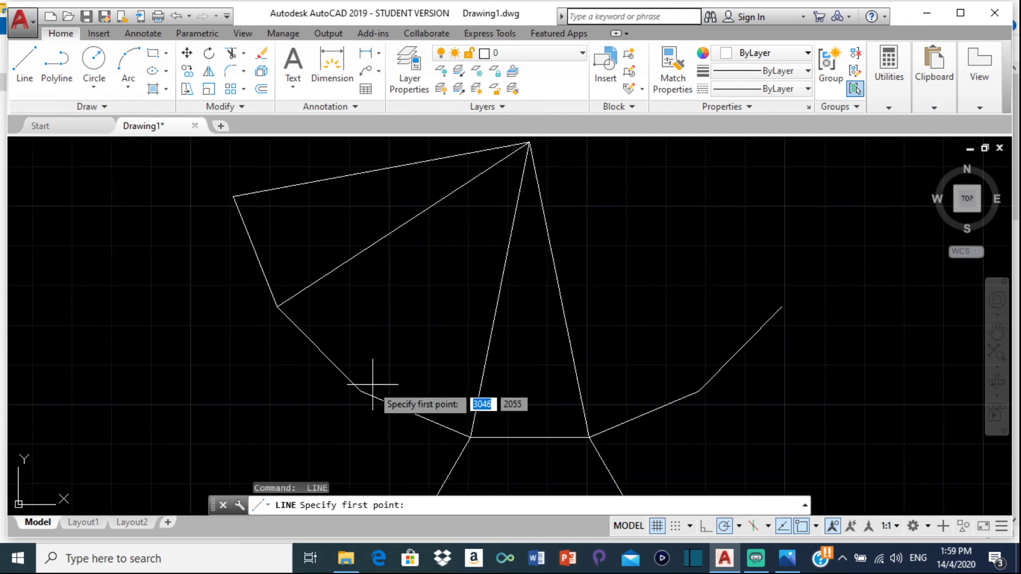
click(361, 392)
scroll(365, 392, down, 4)
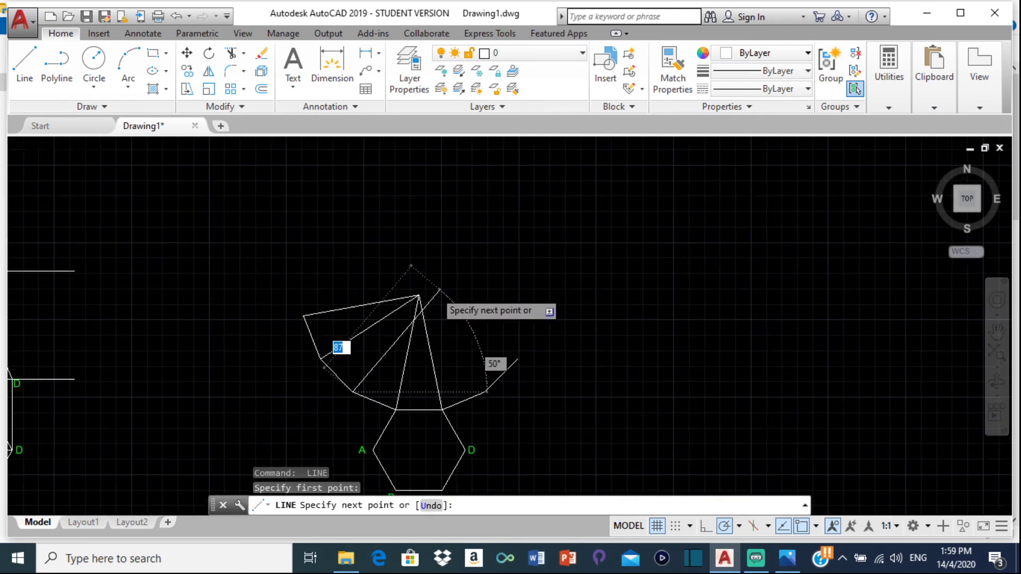
scroll(439, 290, up, 4)
click(392, 296)
key(Return)
Draw an edge line from the apex to the joint between the first and second right-hand chords
middle_drag(466, 311, 397, 243)
key(Return)
click(326, 234)
scroll(387, 264, down, 2)
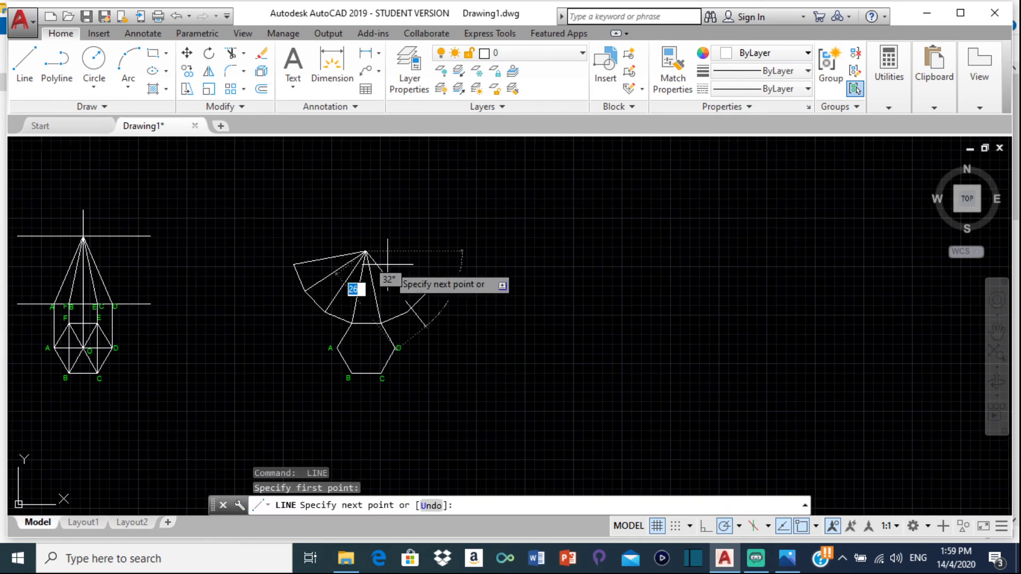
scroll(388, 264, up, 4)
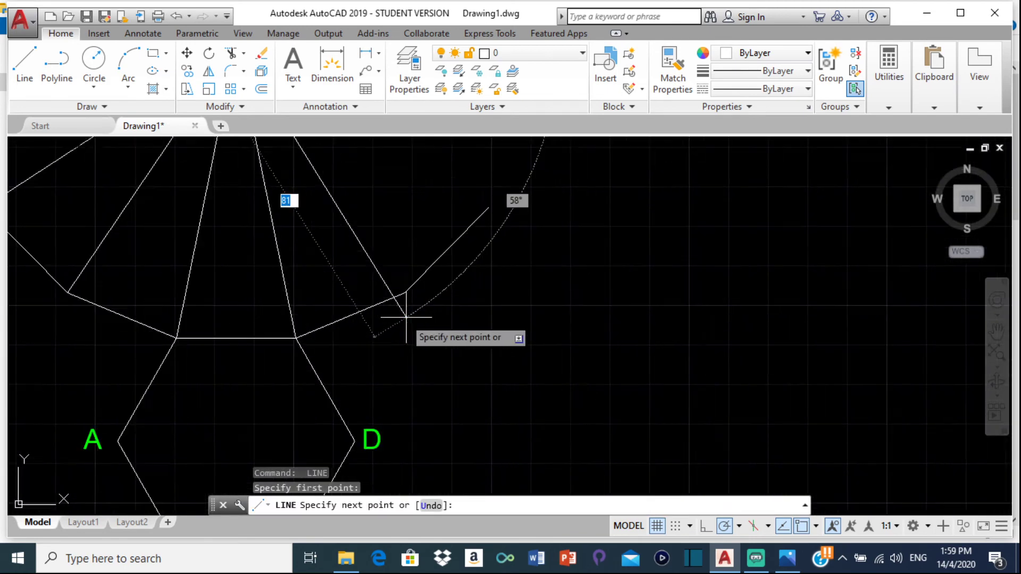
click(400, 280)
key(Return)
Draw an edge line from the apex to the outer end of the right-hand chord chain
key(Return)
scroll(390, 202, down, 3)
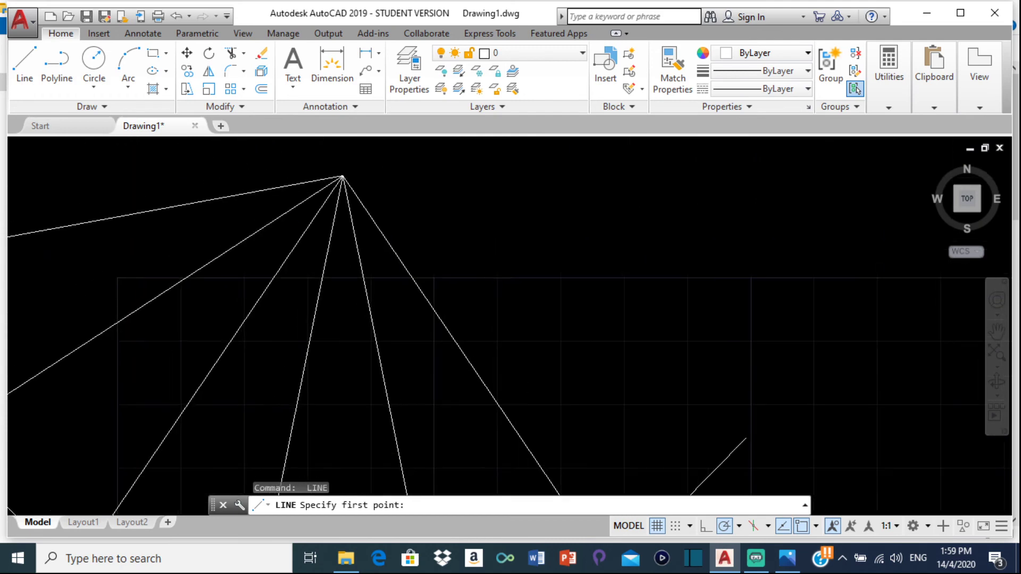
click(343, 175)
scroll(601, 284, down, 2)
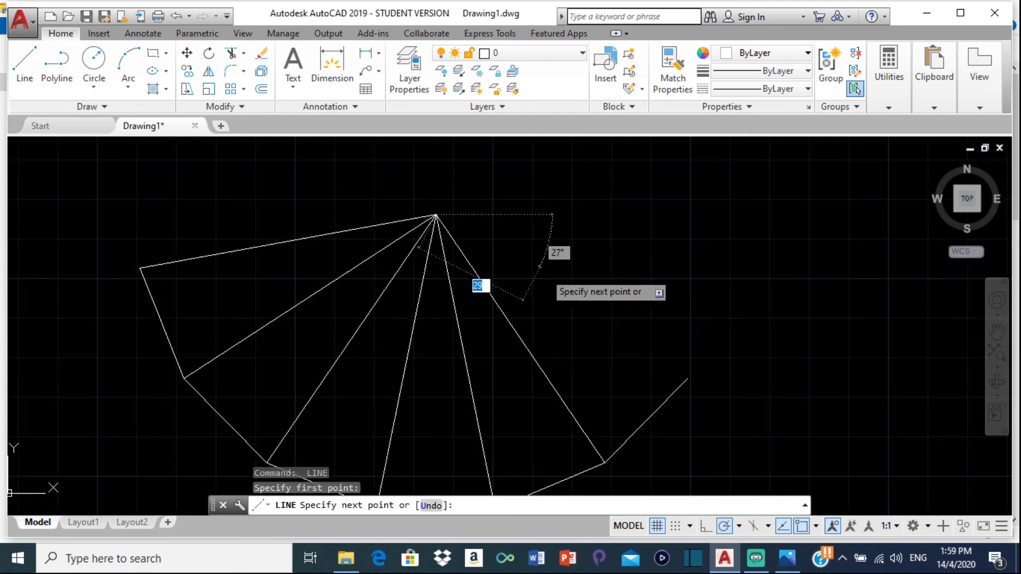
click(688, 379)
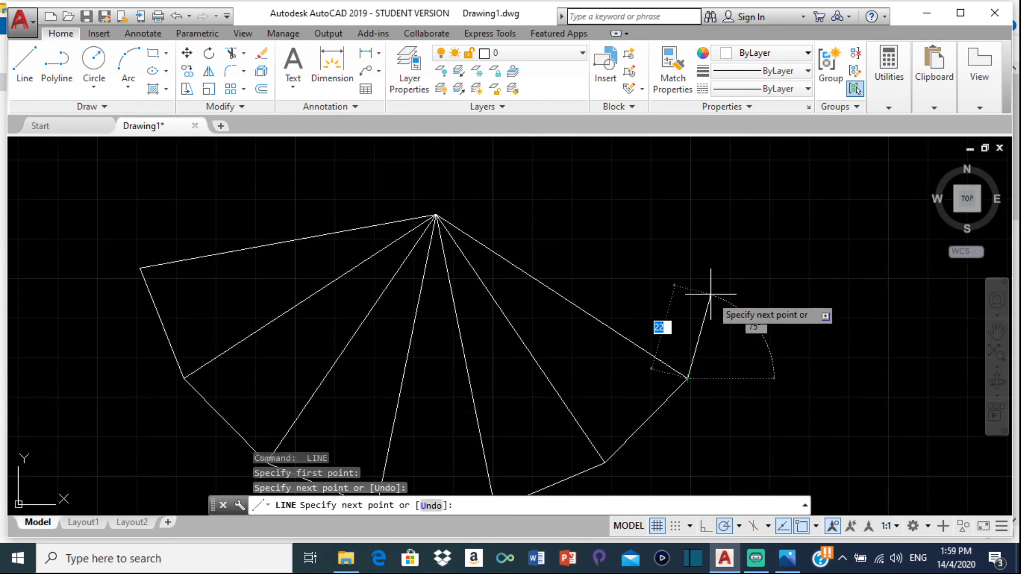
key(Return)
Erase the labels A, B and C around the development's base hexagon
scroll(477, 322, down, 3)
scroll(473, 325, down, 2)
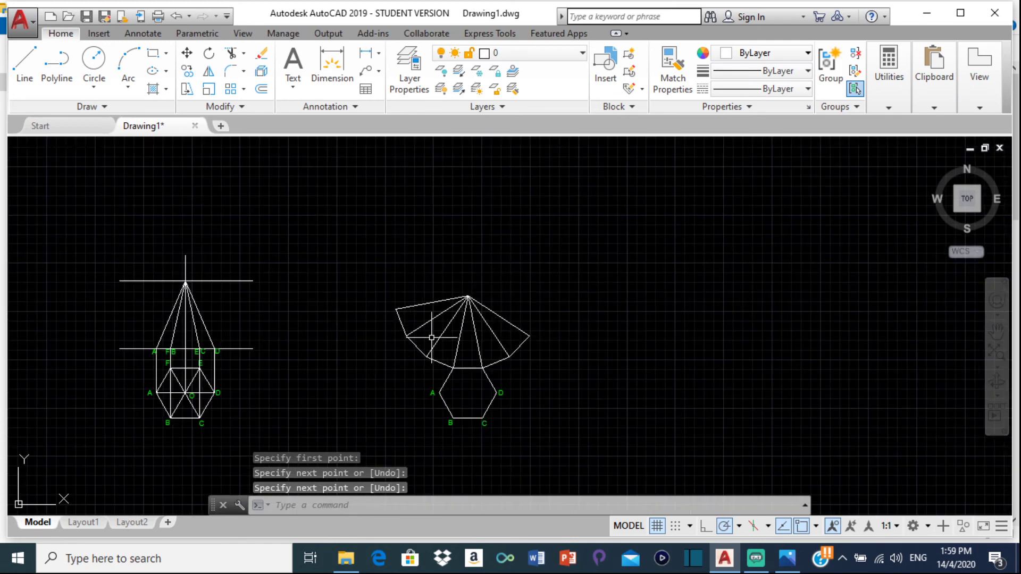
click(435, 394)
click(450, 422)
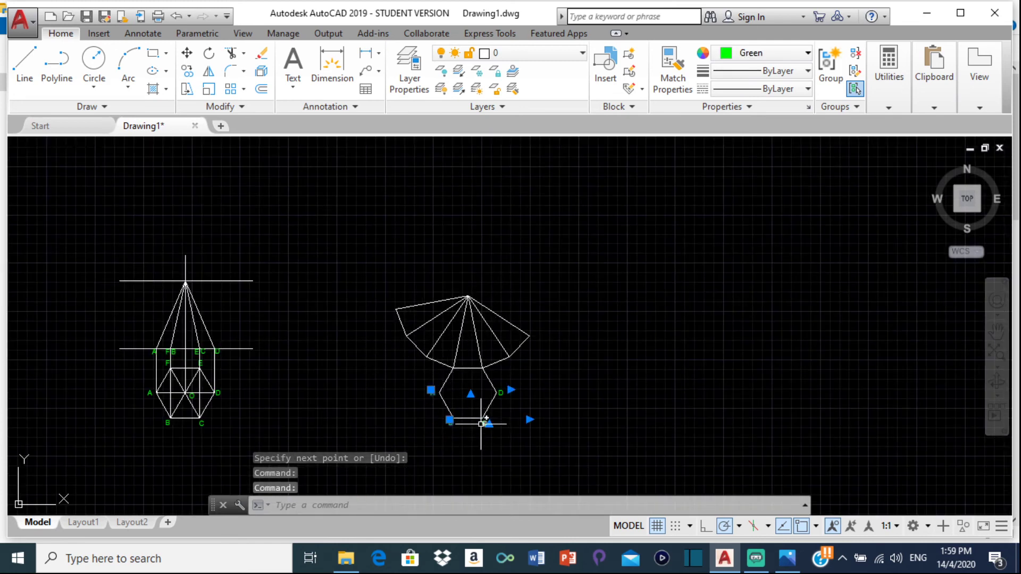
click(482, 422)
key(Delete)
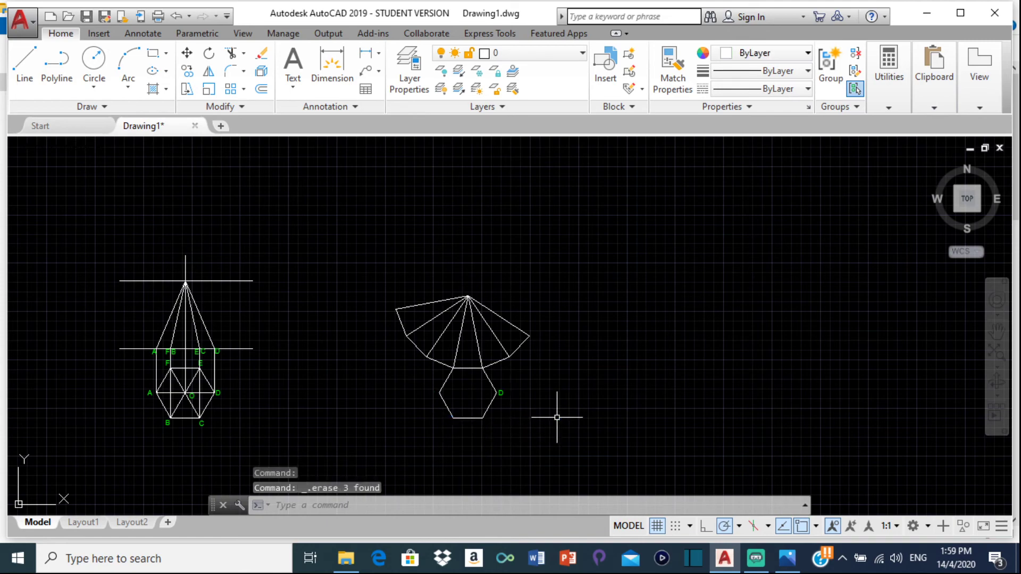
Check the corner labels of exercise 14's development in Photos, and return to AutoCAD
click(787, 559)
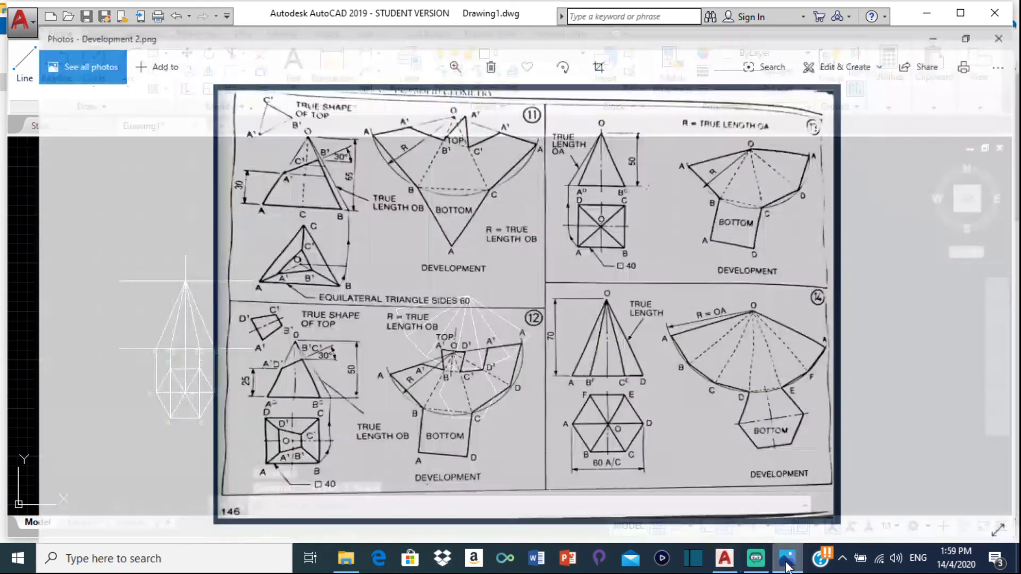
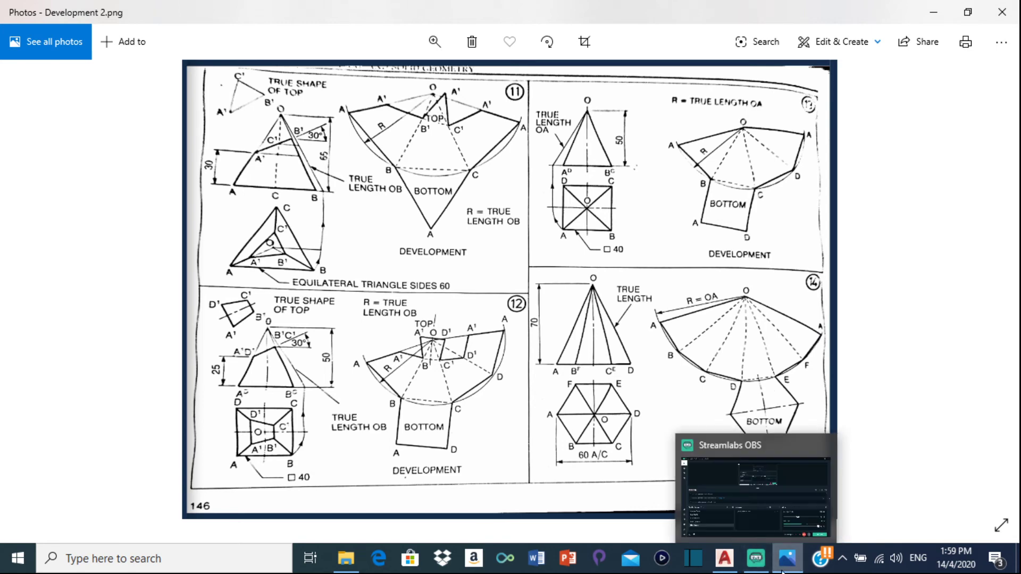
click(726, 560)
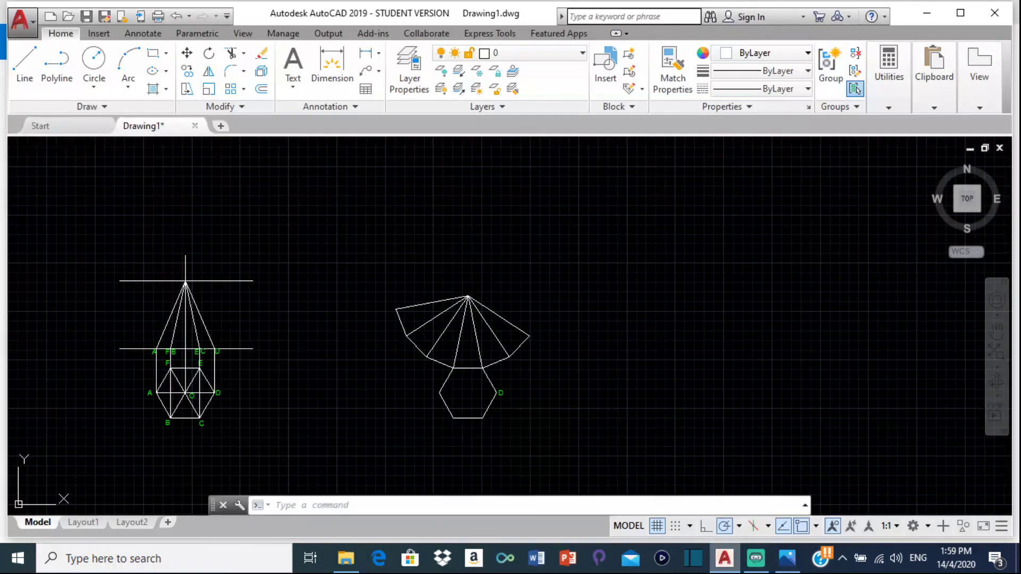
Copy the hexagon's D label, with object snap off, beside the two outermost left-hand vertices of the development
click(500, 394)
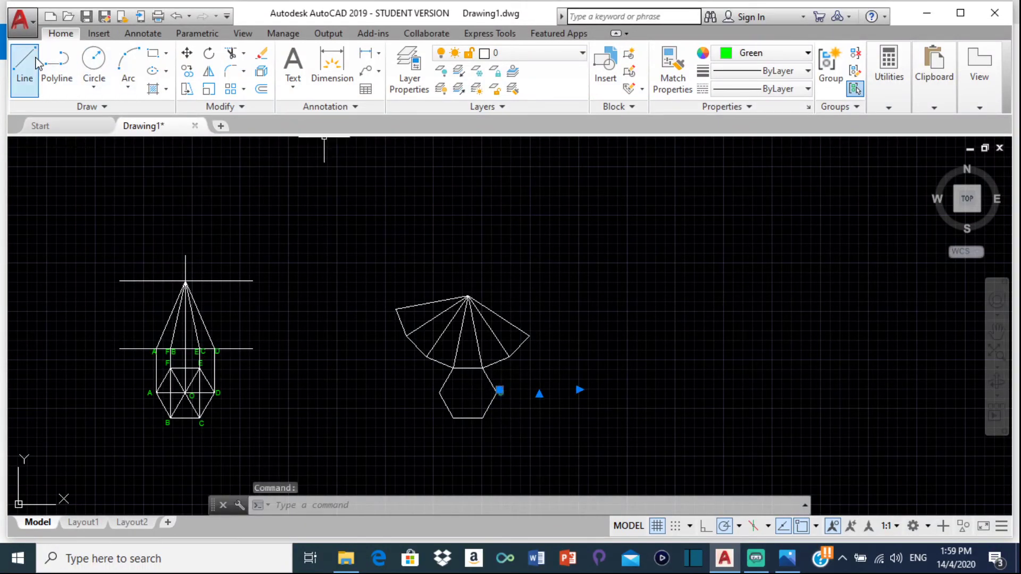
click(187, 71)
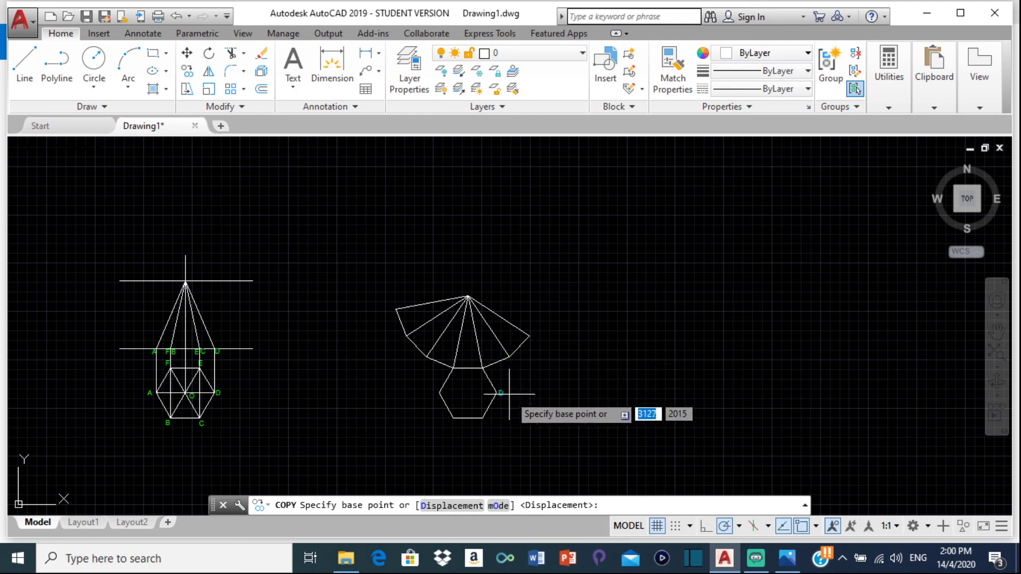
scroll(498, 394, up, 6)
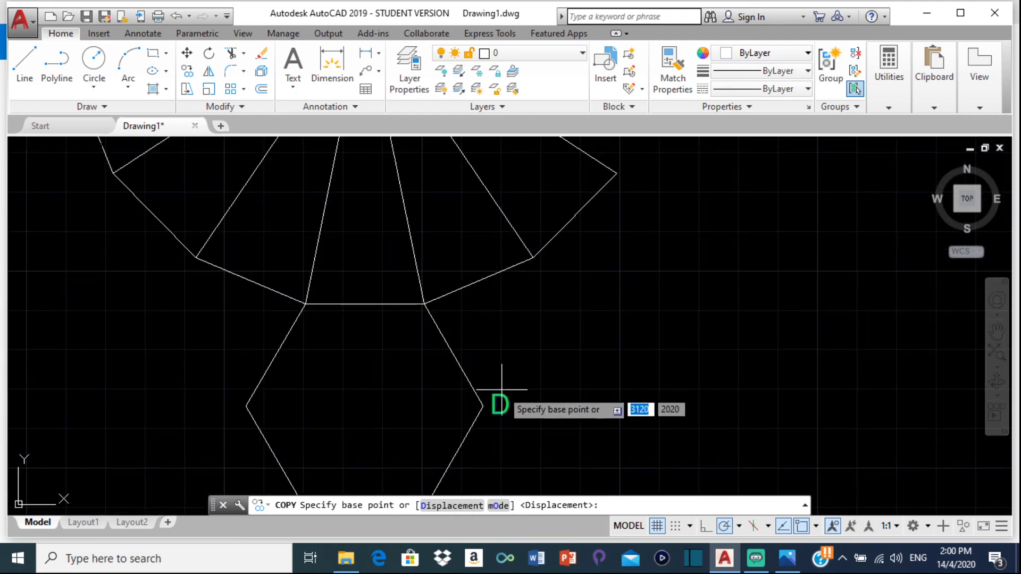
click(500, 394)
scroll(449, 292, down, 4)
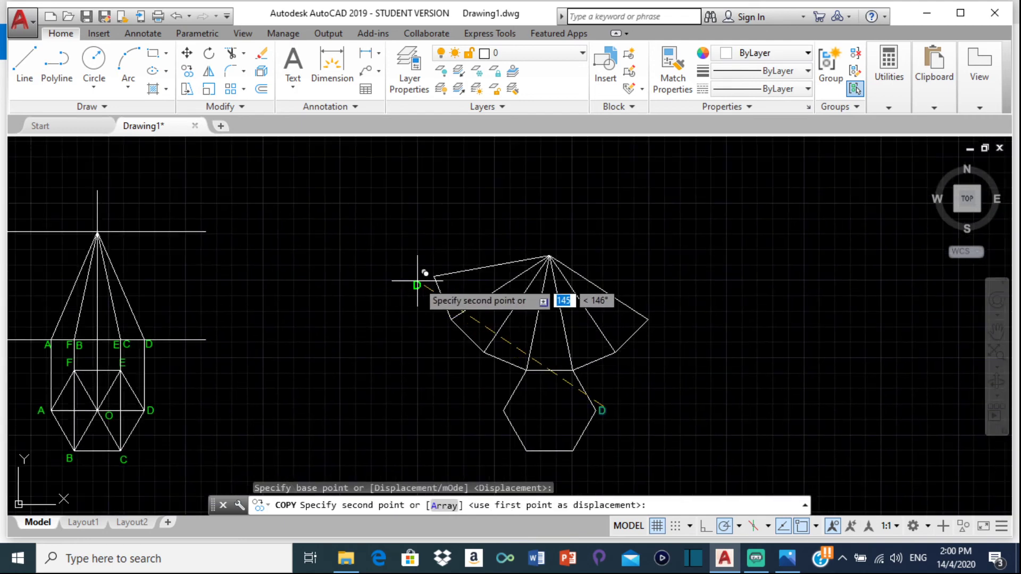
text(10)
key(Return)
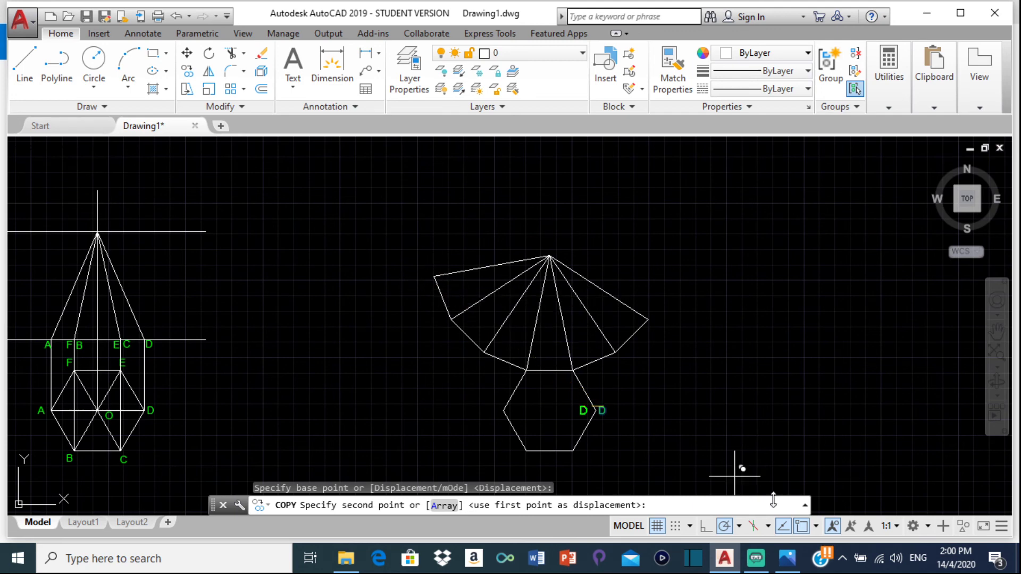
scroll(436, 294, up, 6)
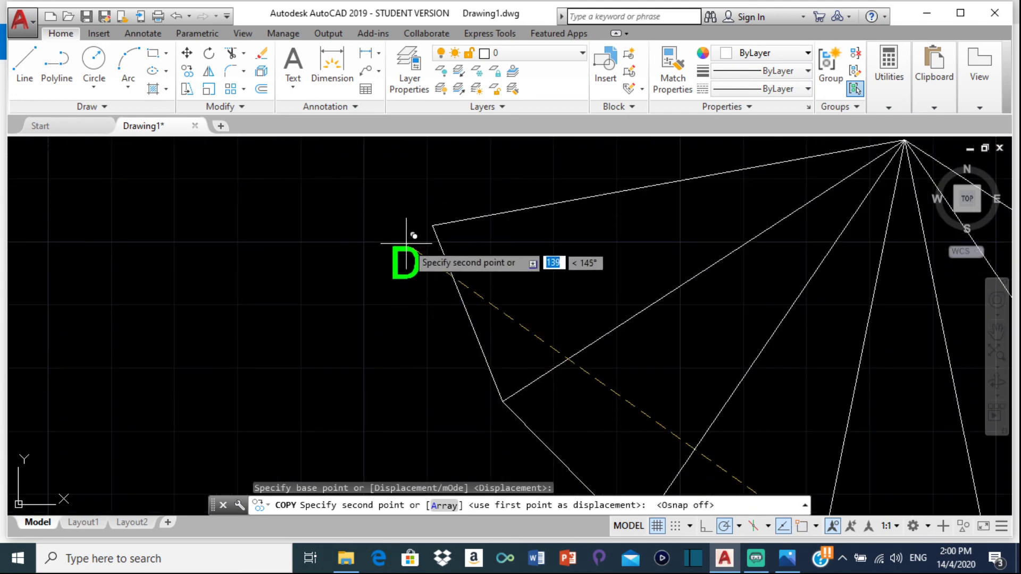
click(416, 226)
scroll(425, 223, down, 2)
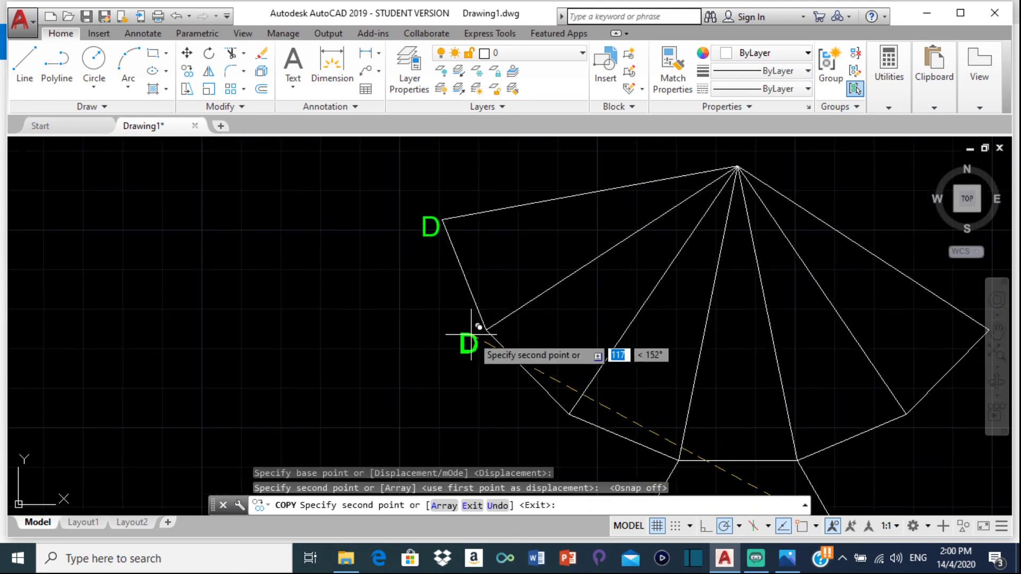
click(485, 346)
Place further copies of D beside the third left-hand vertex and the left end of the shared base edge
scroll(493, 360, down, 4)
scroll(479, 340, up, 4)
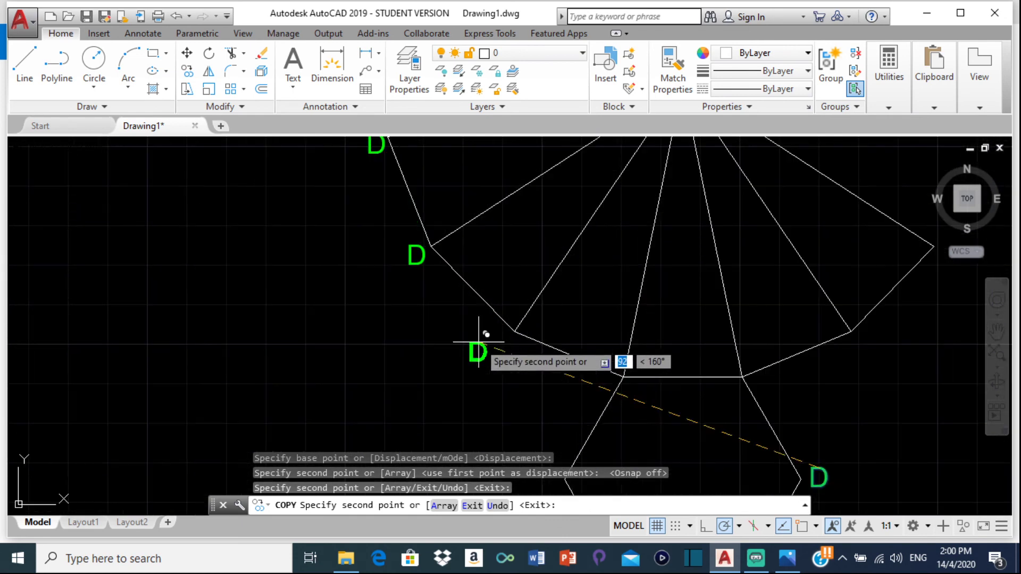
click(507, 334)
scroll(534, 345, up, 5)
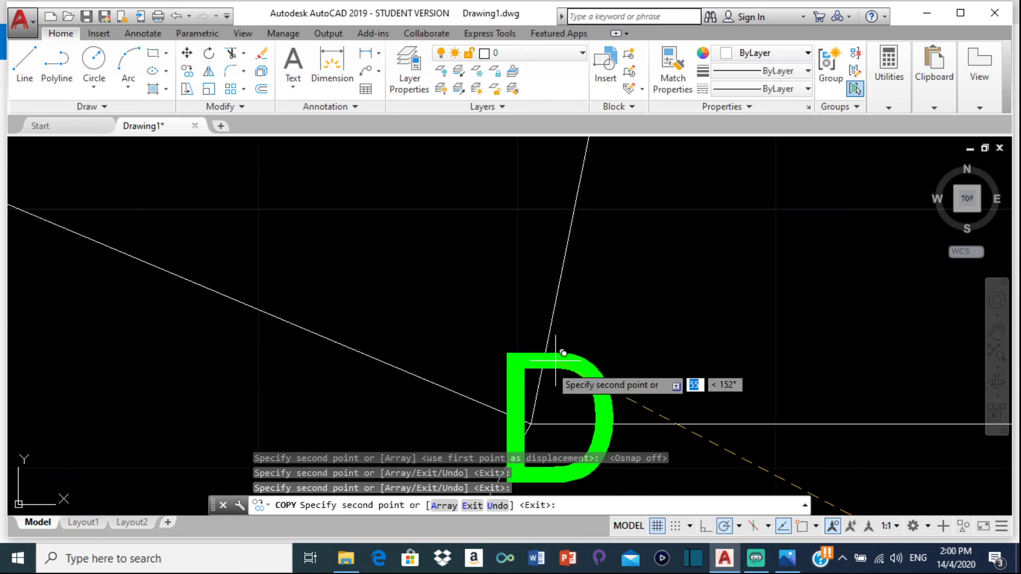
middle_drag(551, 365, 544, 353)
scroll(545, 353, down, 5)
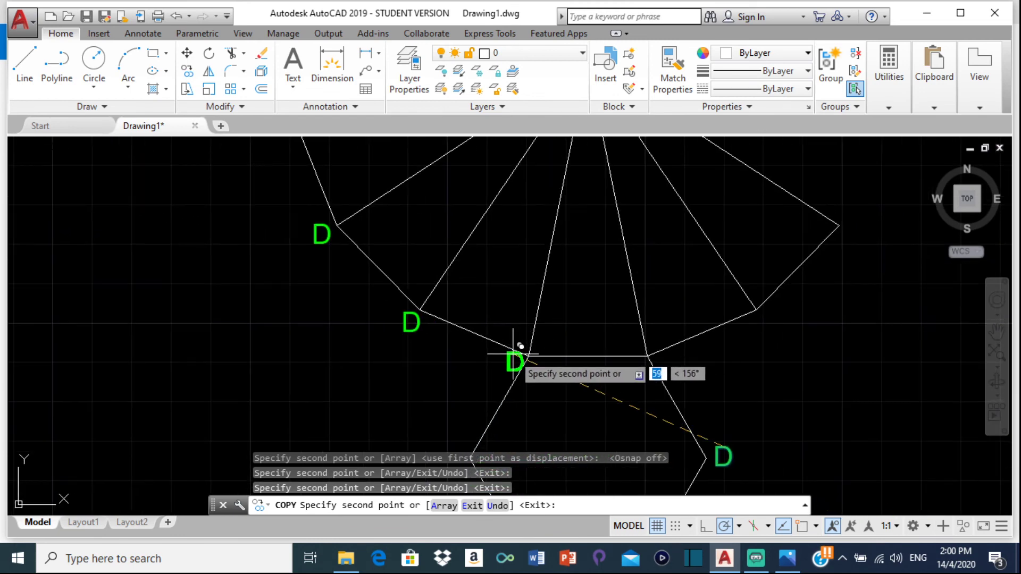
click(515, 347)
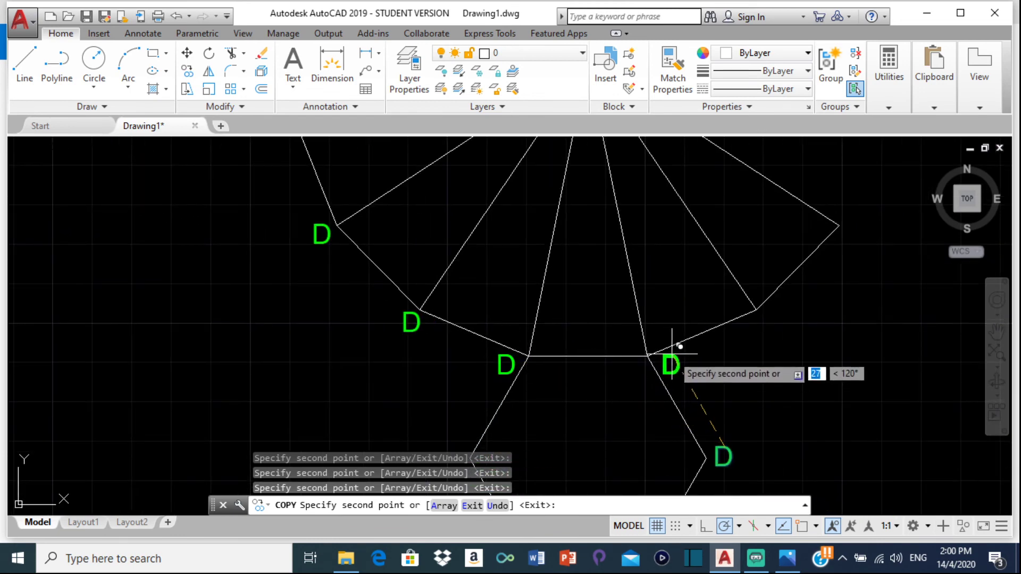
Place copies of D beside the shared base edge's right end and the two outer right-hand vertices
click(671, 352)
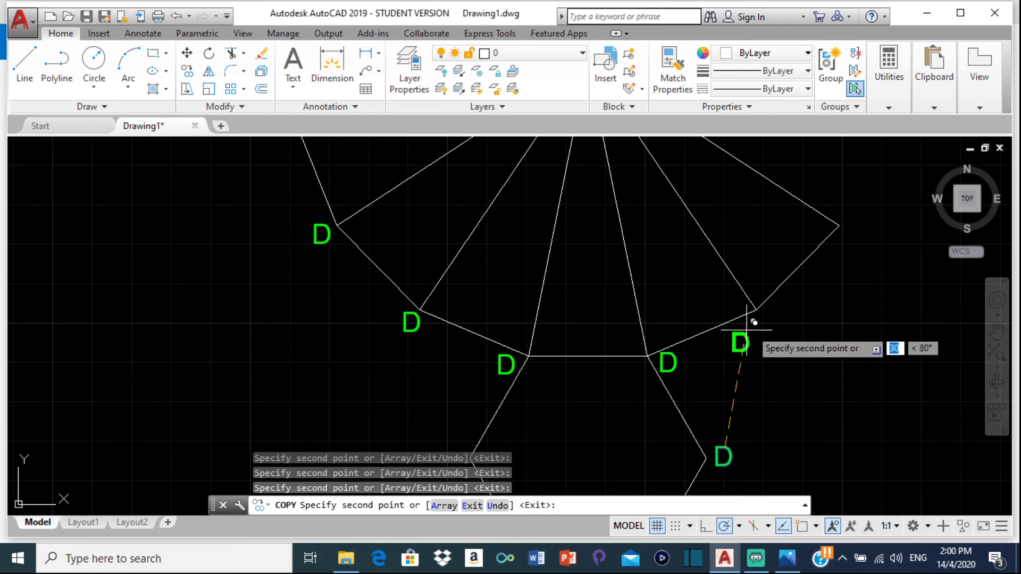
click(768, 307)
click(840, 226)
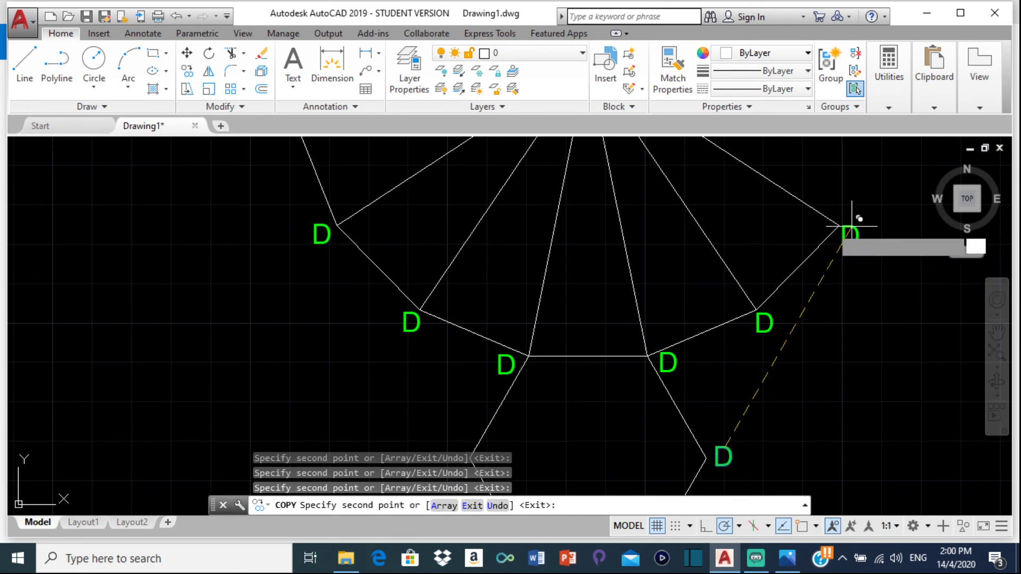
key(Escape)
Erase the original D label beside the base hexagon's right-hand corner
scroll(532, 362, down, 2)
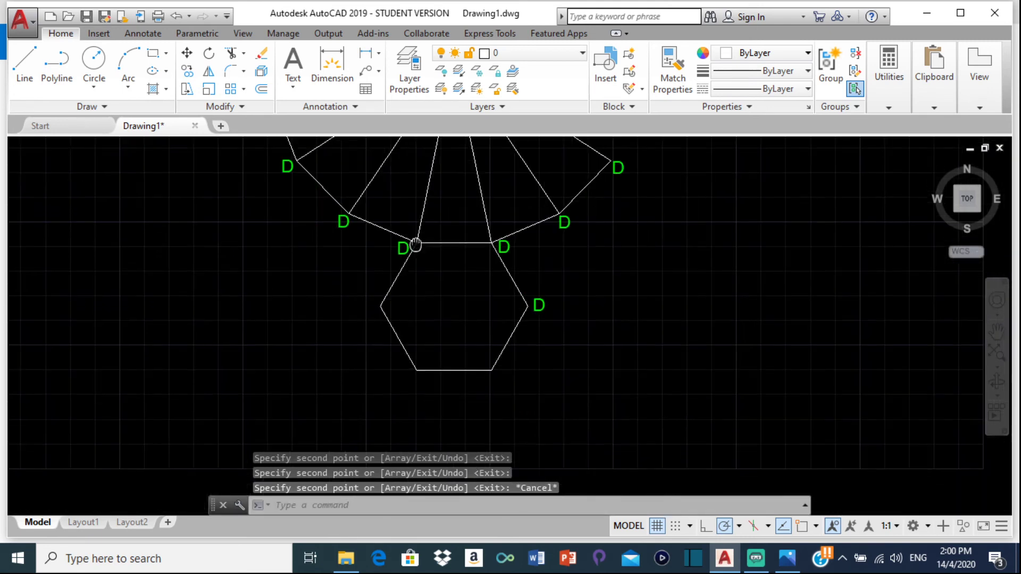
click(539, 304)
click(540, 303)
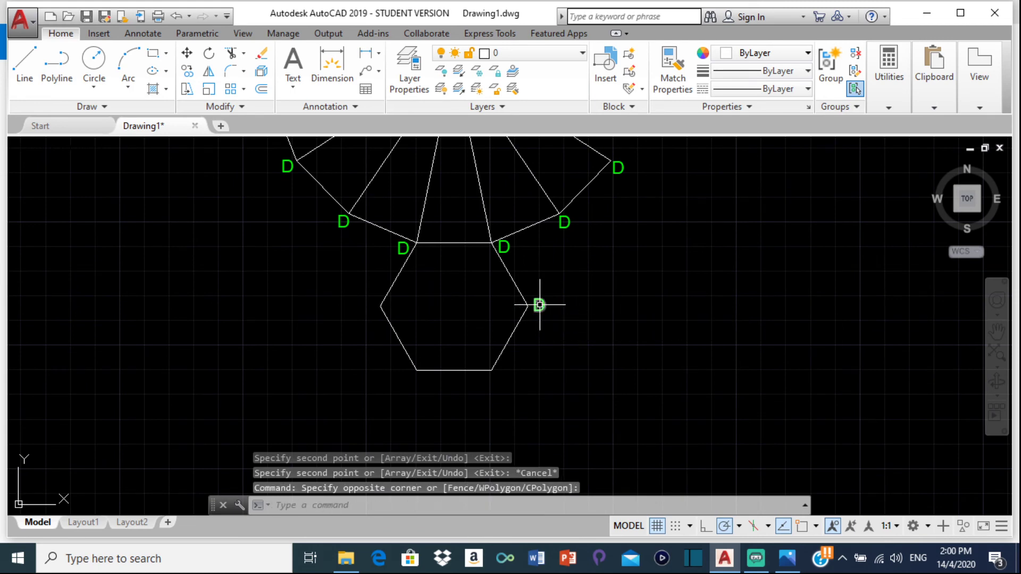
key(Delete)
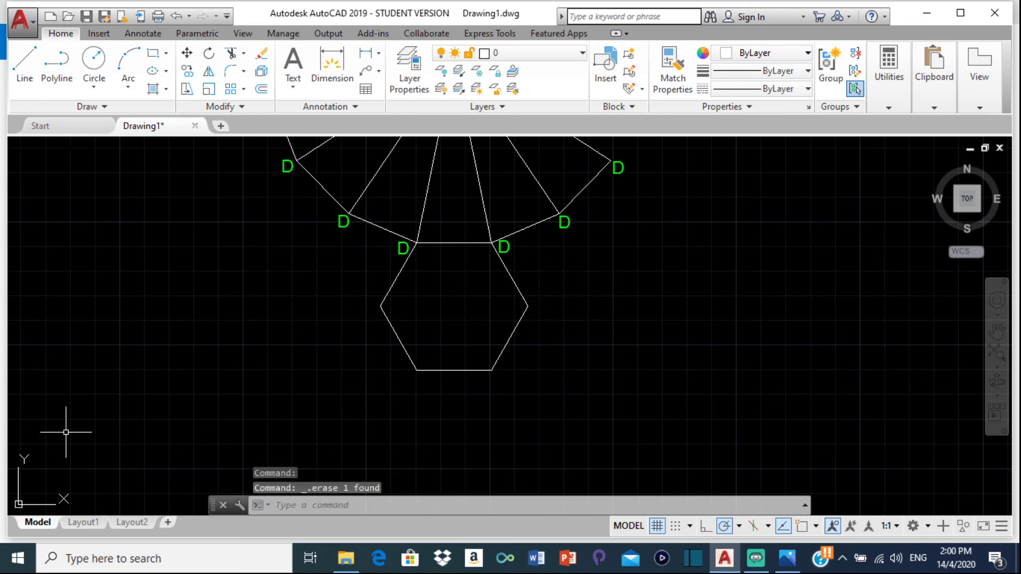
Change the label at the outermost left-hand vertex of the development to A
scroll(217, 276, down, 4)
scroll(330, 278, up, 4)
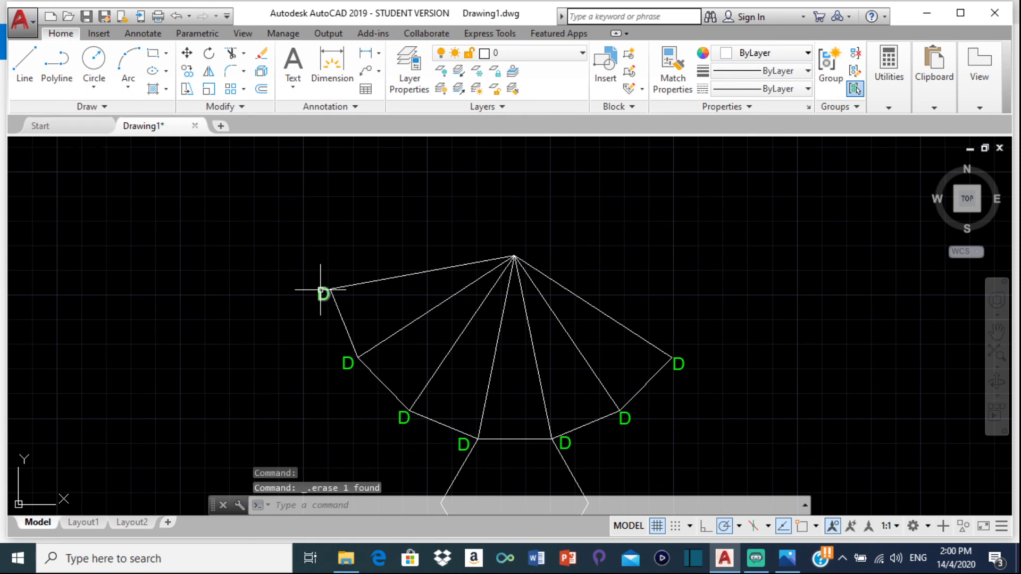
double_click(322, 292)
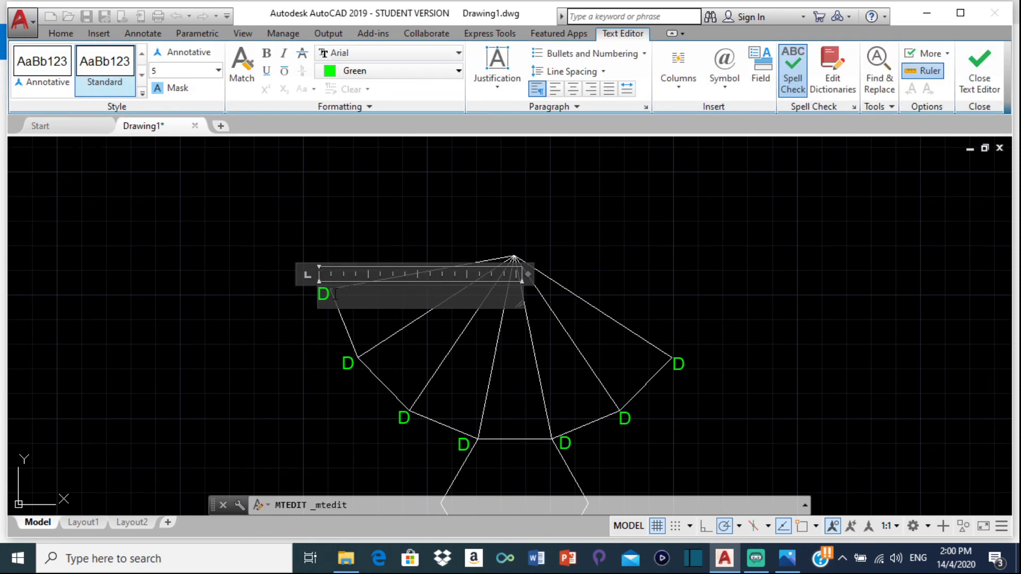
text(A)
click(349, 361)
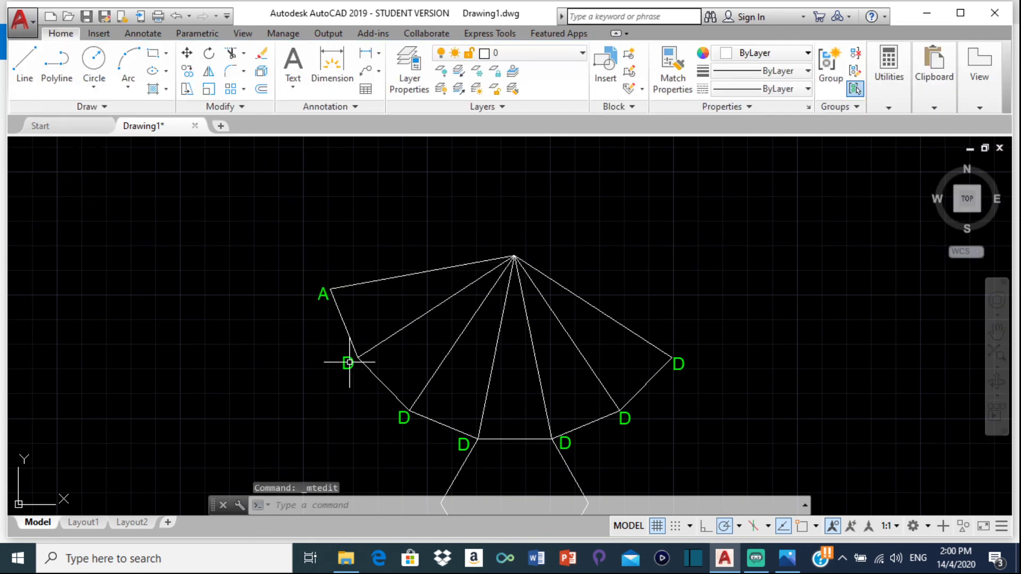
Change the label at the second left-hand vertex, next to A, to B
click(347, 359)
click(345, 367)
double_click(346, 365)
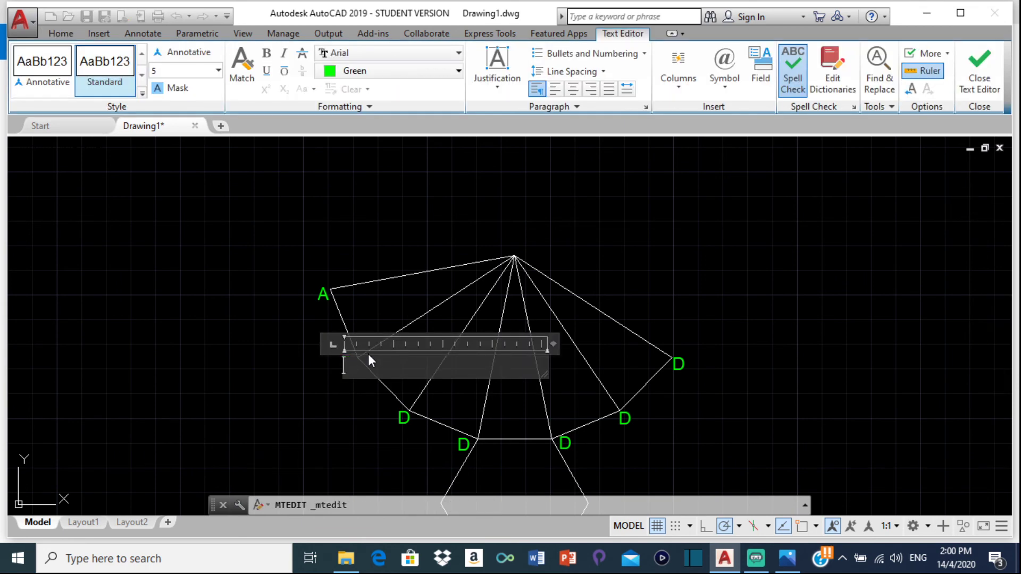
text(B)
click(408, 420)
Change the label at the third left-hand vertex, next to B, to C
click(403, 417)
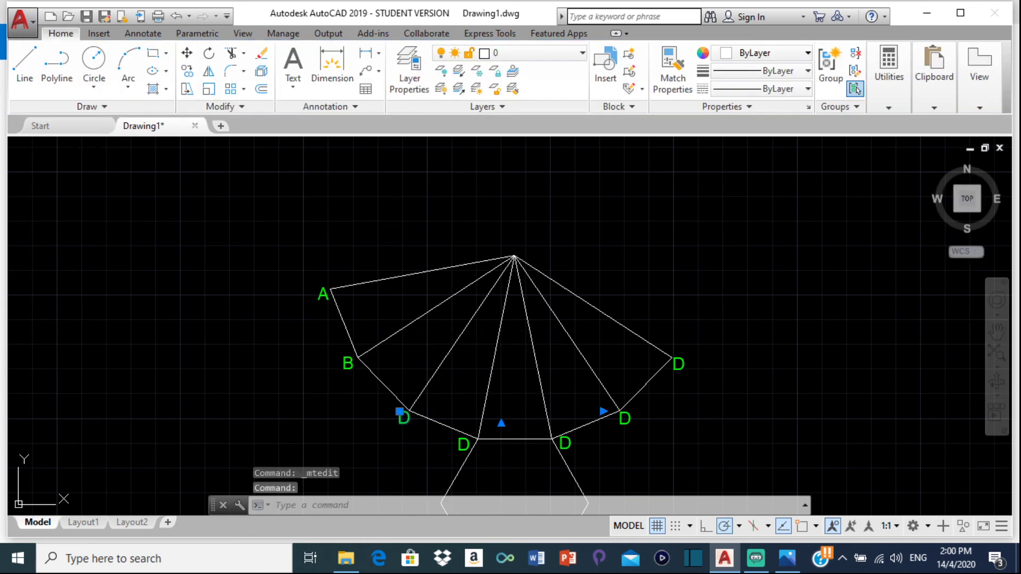
double_click(442, 410)
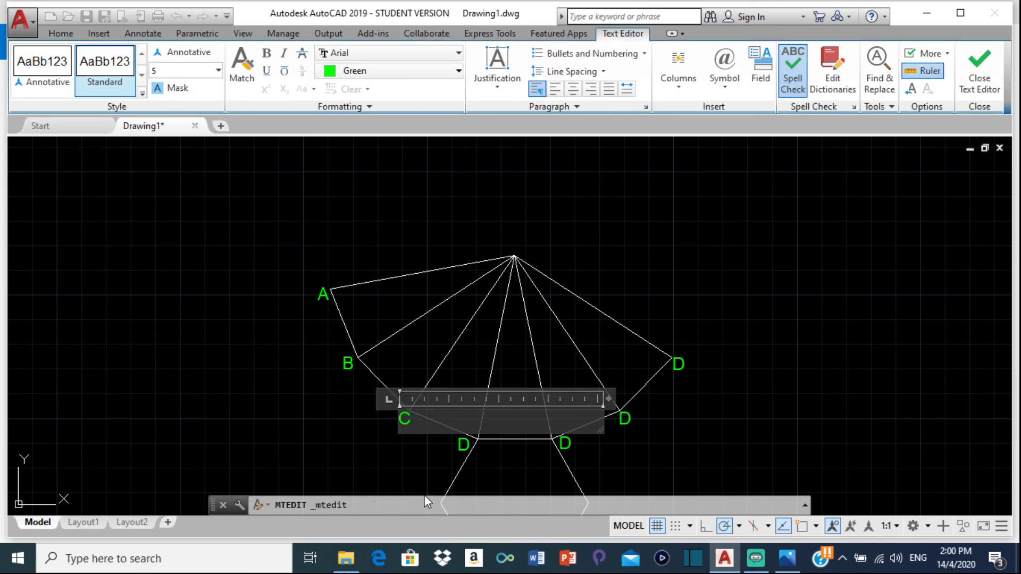
click(562, 441)
Change the label at the right-hand end of the development's shared base edge to E
click(563, 443)
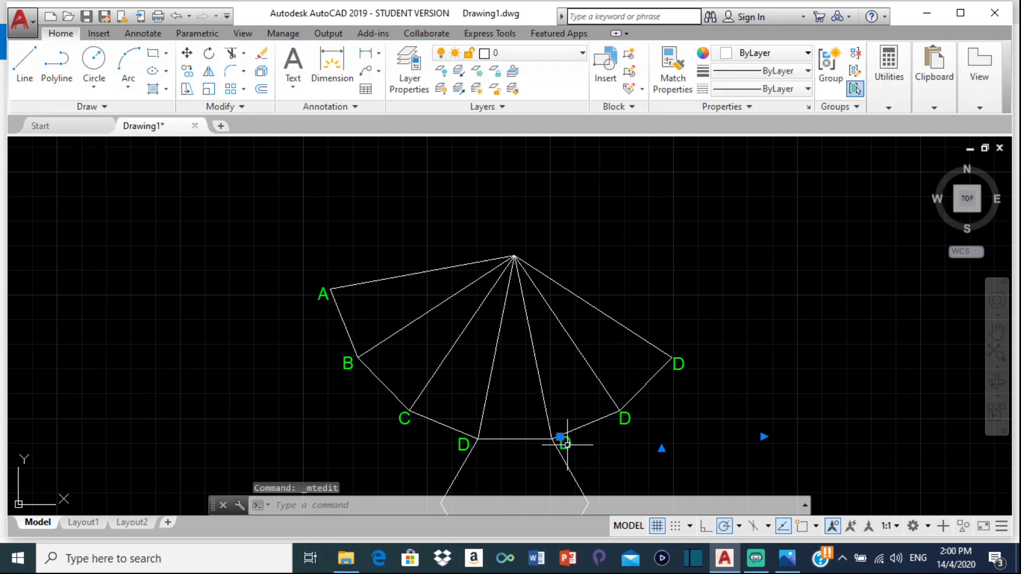
double_click(564, 443)
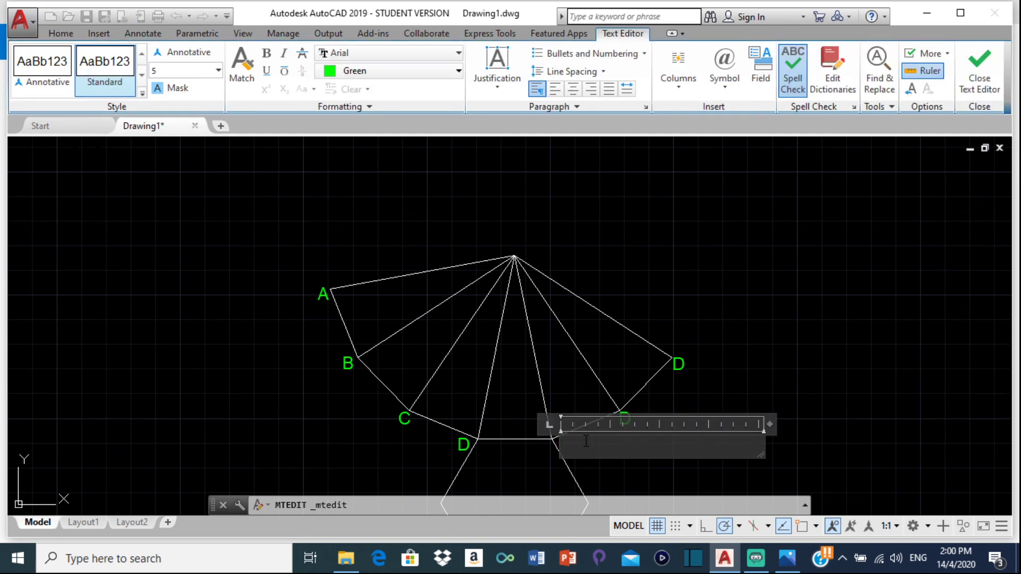
click(631, 488)
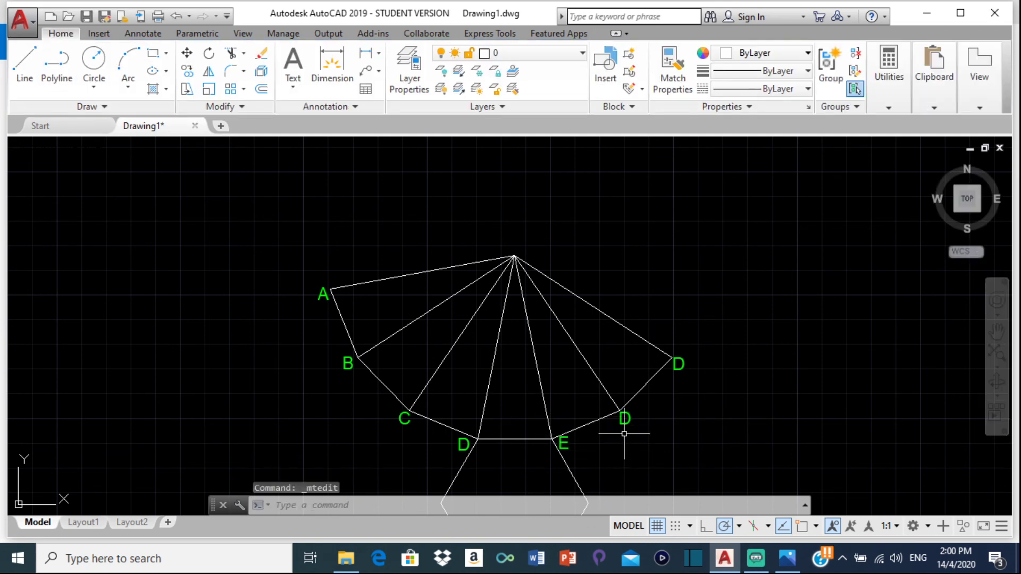
Change the label at the development vertex between E and the outermost right-hand vertex to F
click(626, 419)
double_click(627, 419)
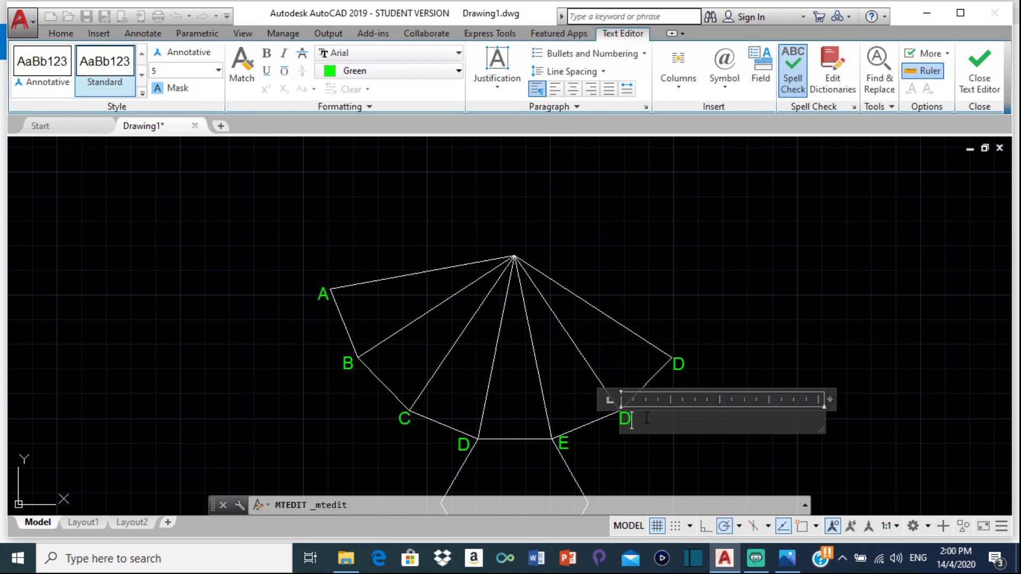
text(F)
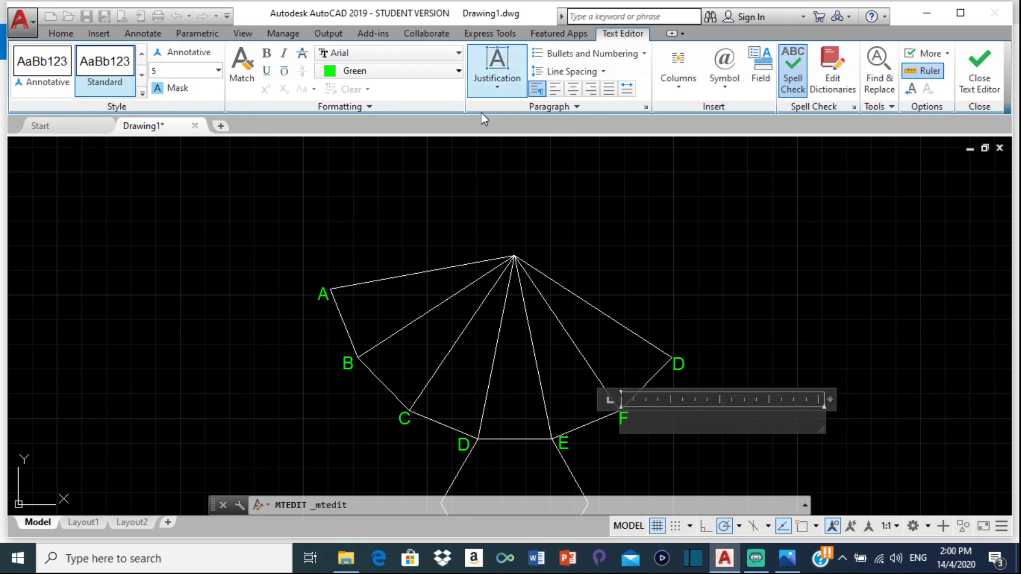
Change the label at the outermost right-hand vertex of the development to A
click(667, 366)
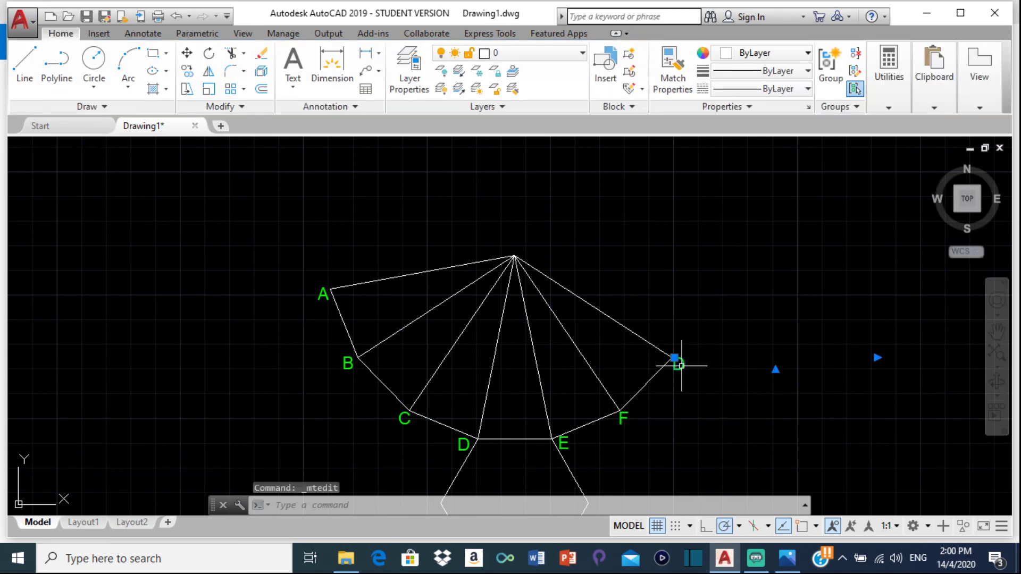
double_click(679, 365)
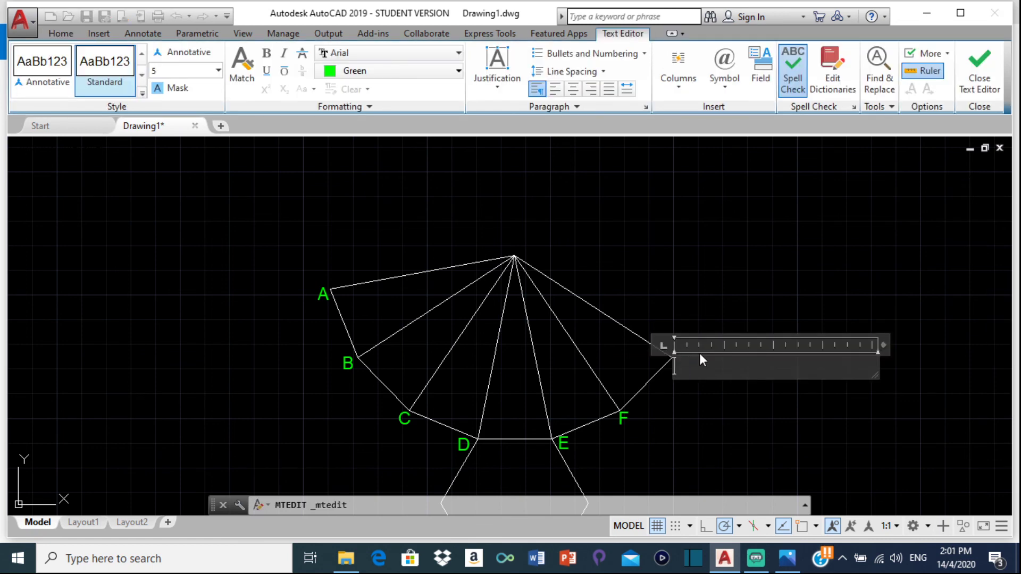
text(A)
click(684, 269)
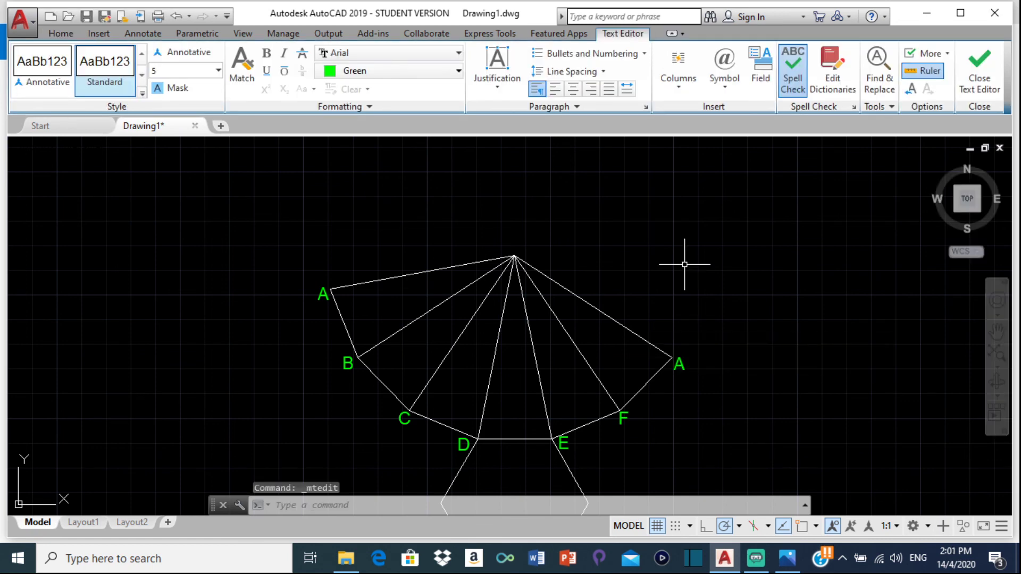
Change the development's lines and base hexagon, the front view's sloping edges, and the plan hexagon with its diagonals to yellow
scroll(585, 393, down, 4)
mouse_move(564, 383)
middle_down()
mouse_move(580, 397)
mouse_move(582, 376)
middle_up()
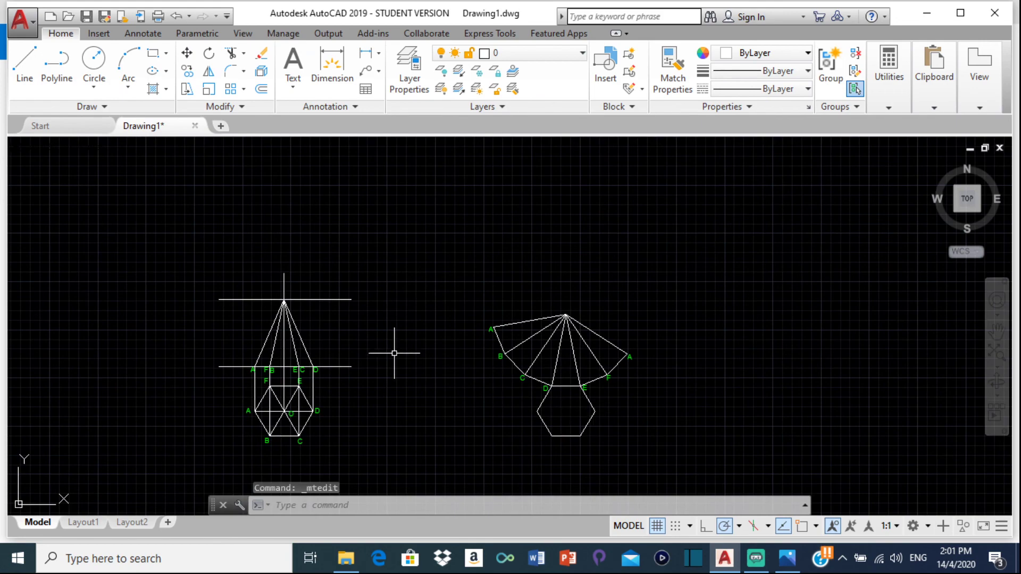
mouse_move(425, 346)
middle_down()
mouse_move(440, 351)
mouse_move(611, 273)
mouse_move(399, 310)
mouse_move(358, 300)
middle_up()
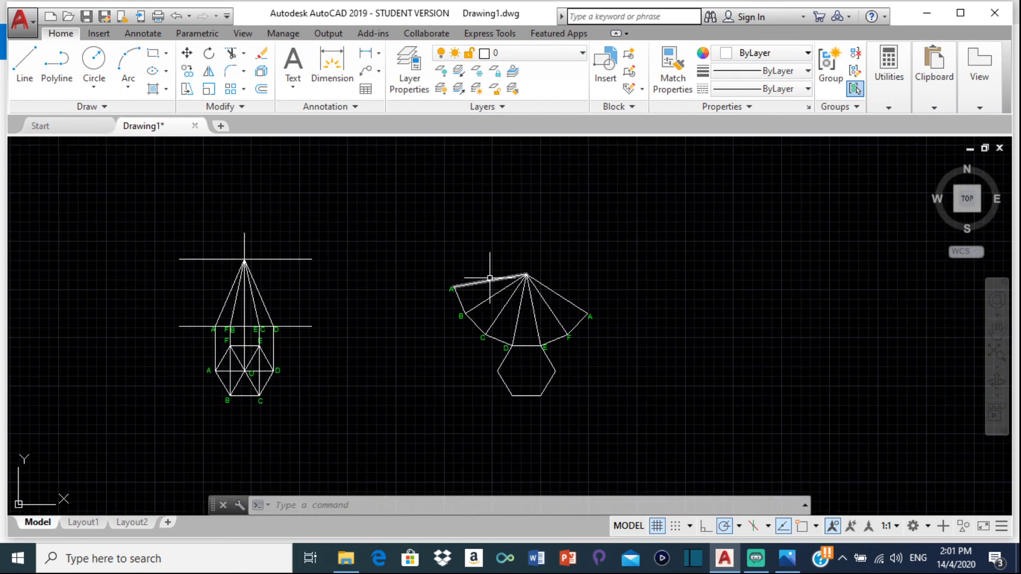
click(490, 278)
click(485, 296)
scroll(485, 303, up, 4)
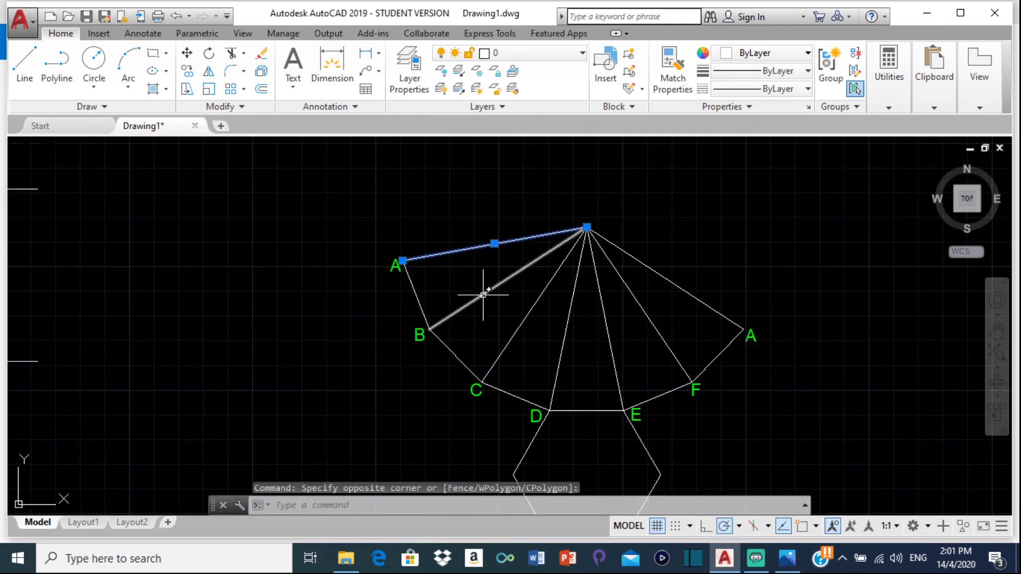
click(484, 296)
click(512, 339)
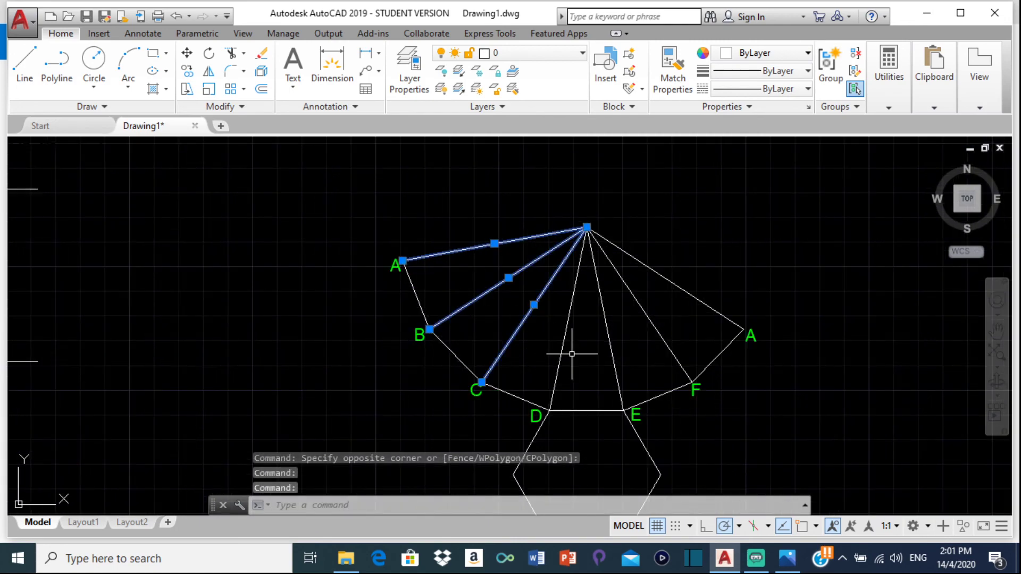
click(569, 343)
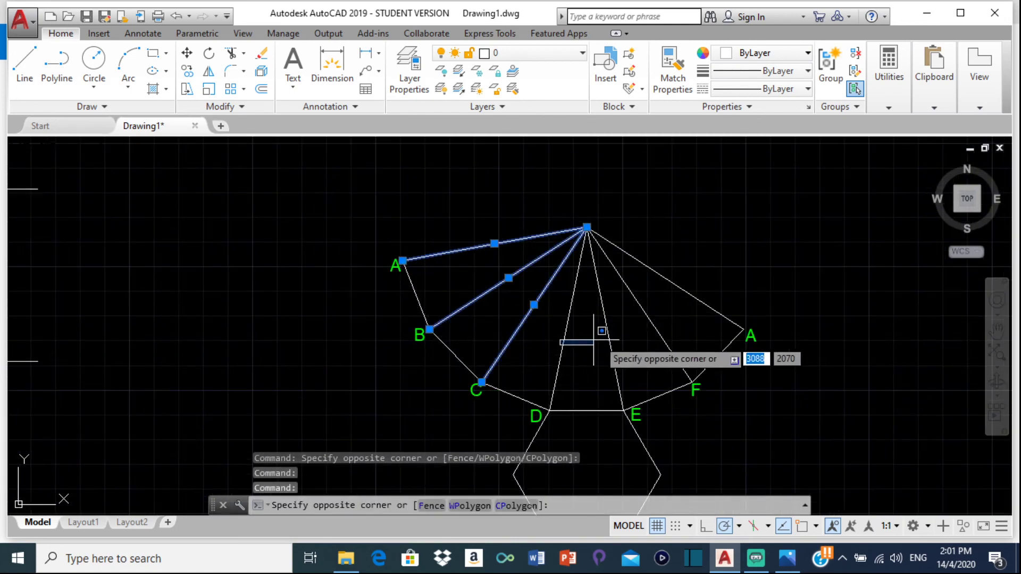
click(651, 269)
click(635, 303)
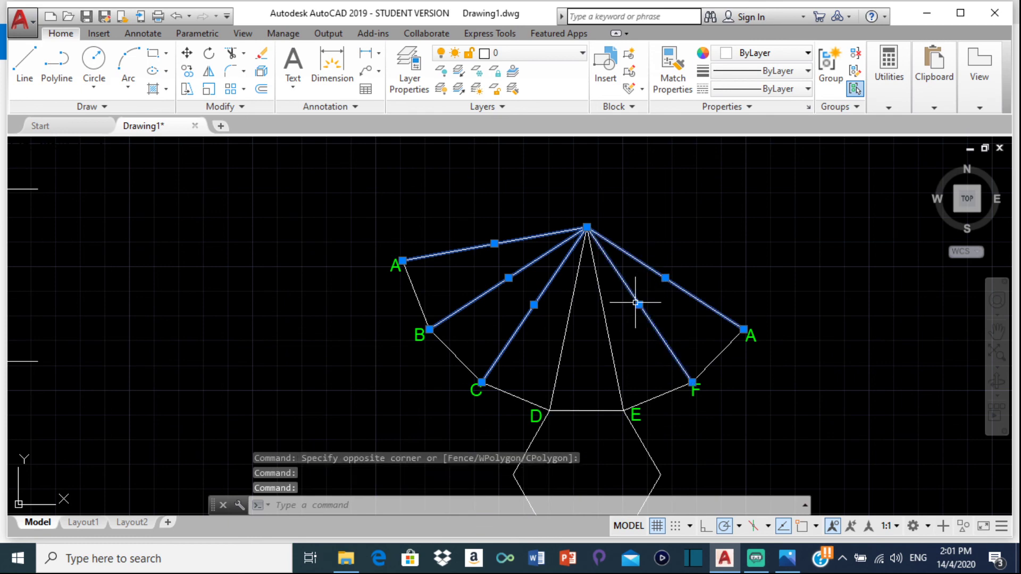
click(602, 301)
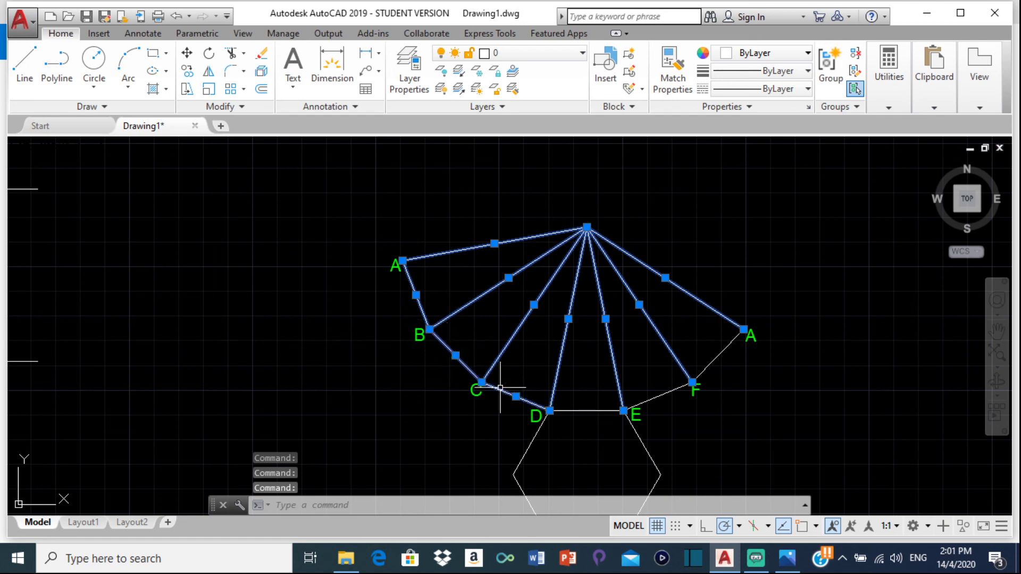
click(586, 413)
click(577, 413)
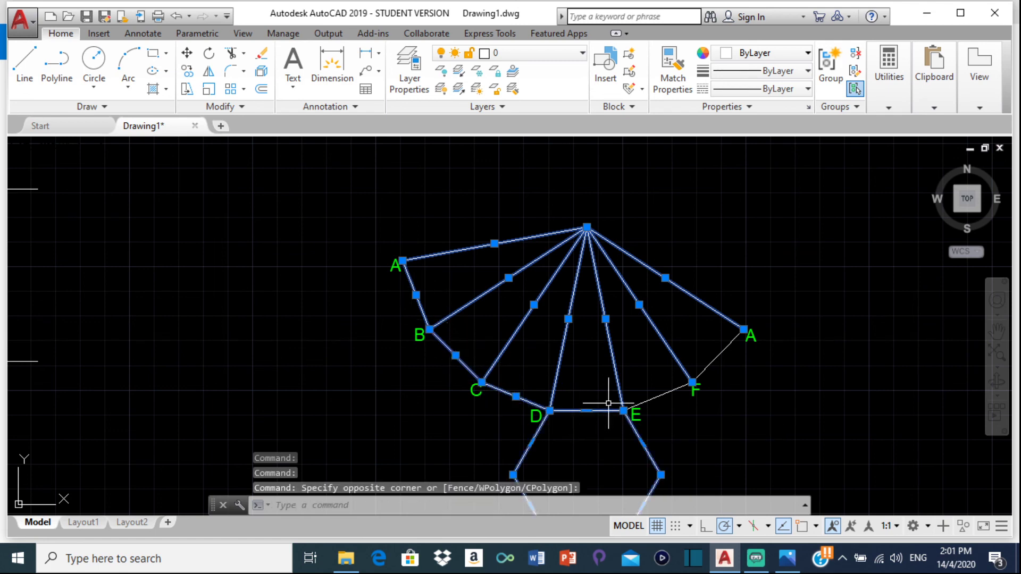
click(652, 398)
click(719, 355)
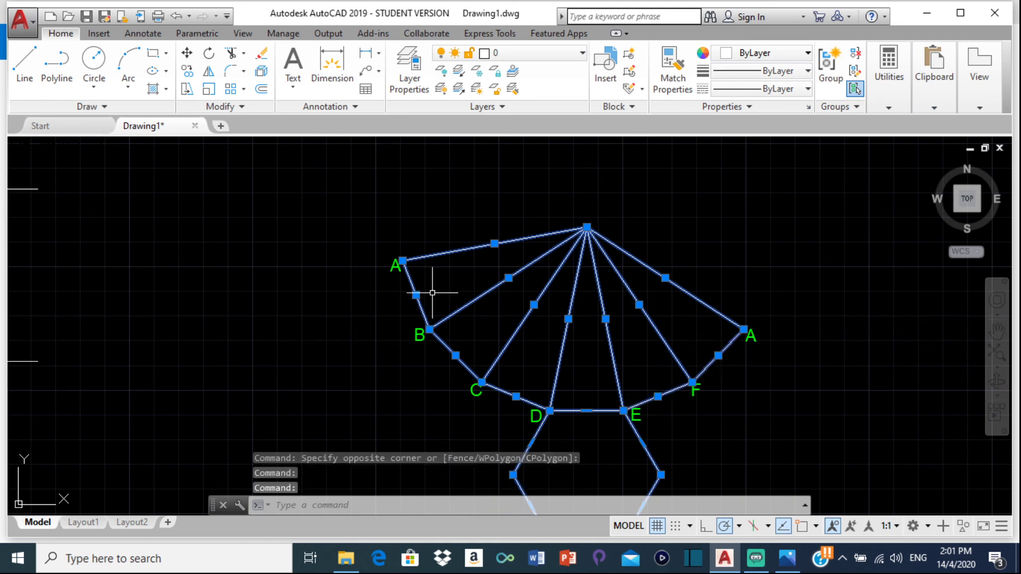
scroll(433, 293, down, 4)
scroll(520, 279, up, 3)
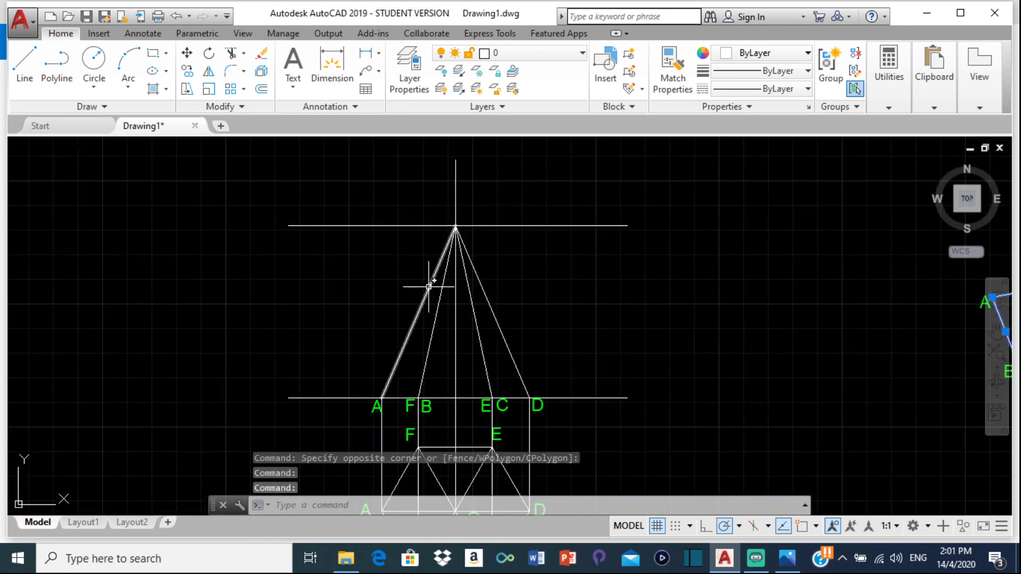
click(429, 287)
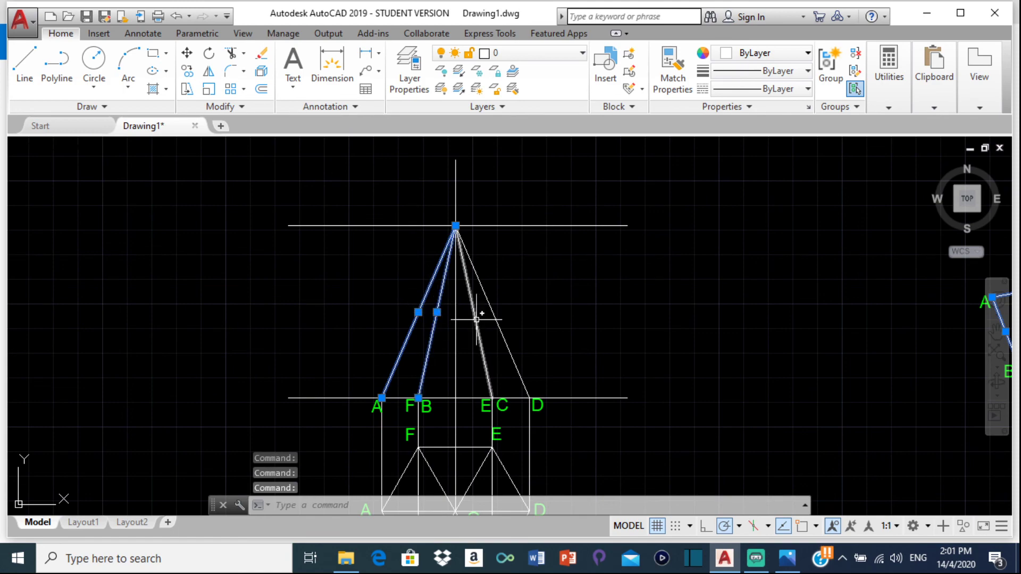
scroll(468, 314, down, 3)
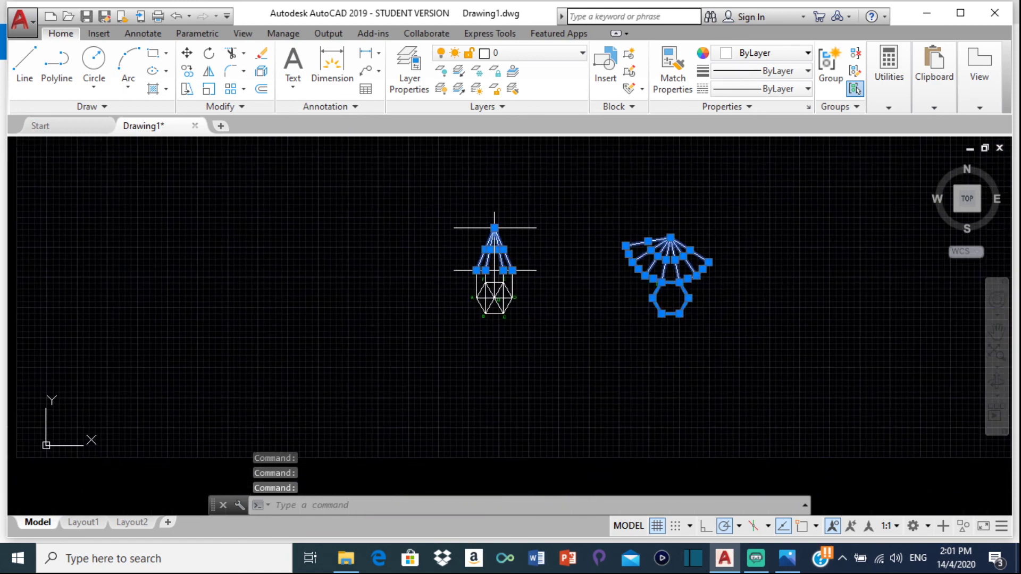
scroll(483, 289, up, 3)
click(462, 277)
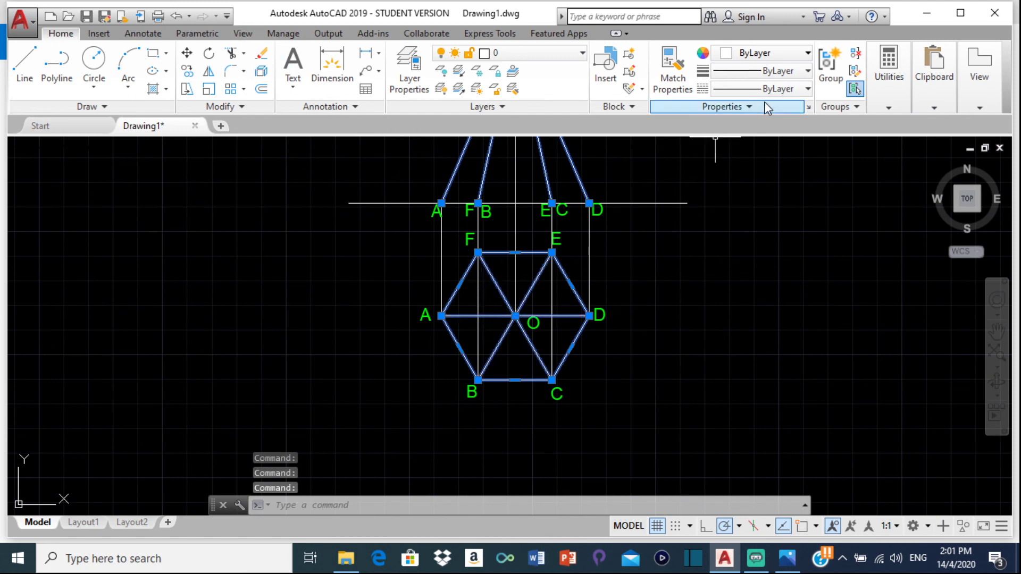
click(799, 56)
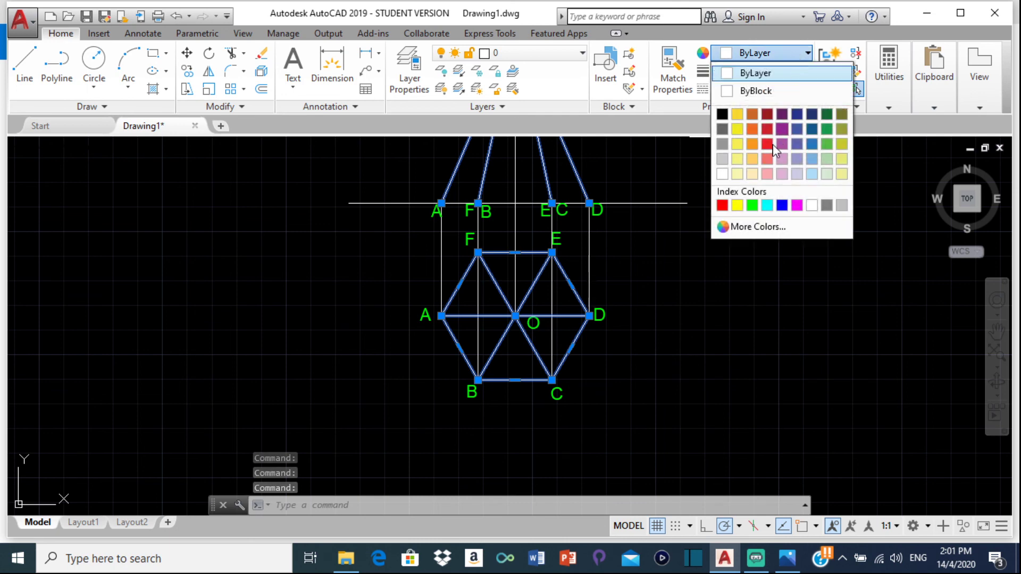
click(738, 205)
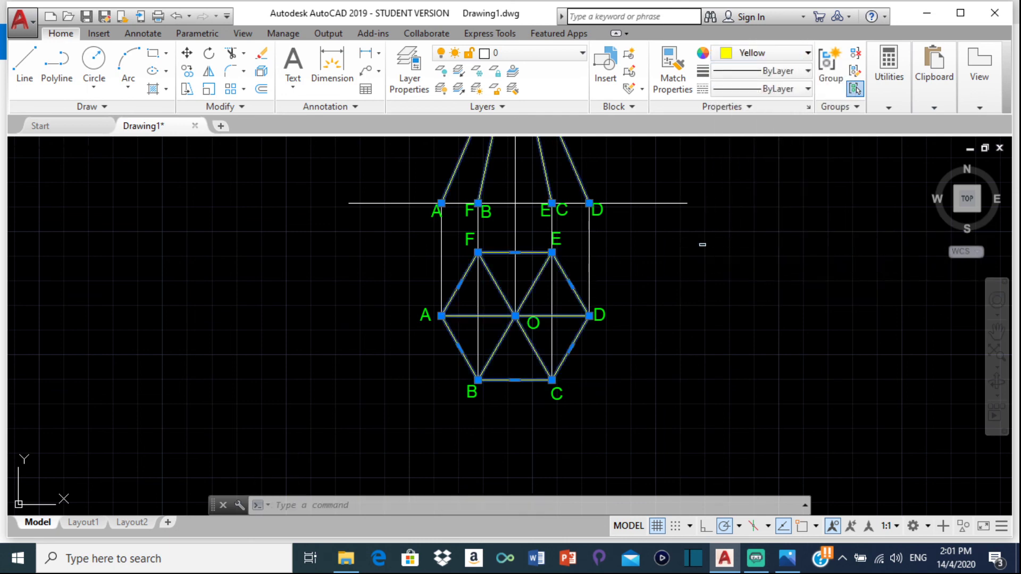
click(699, 239)
key(Escape)
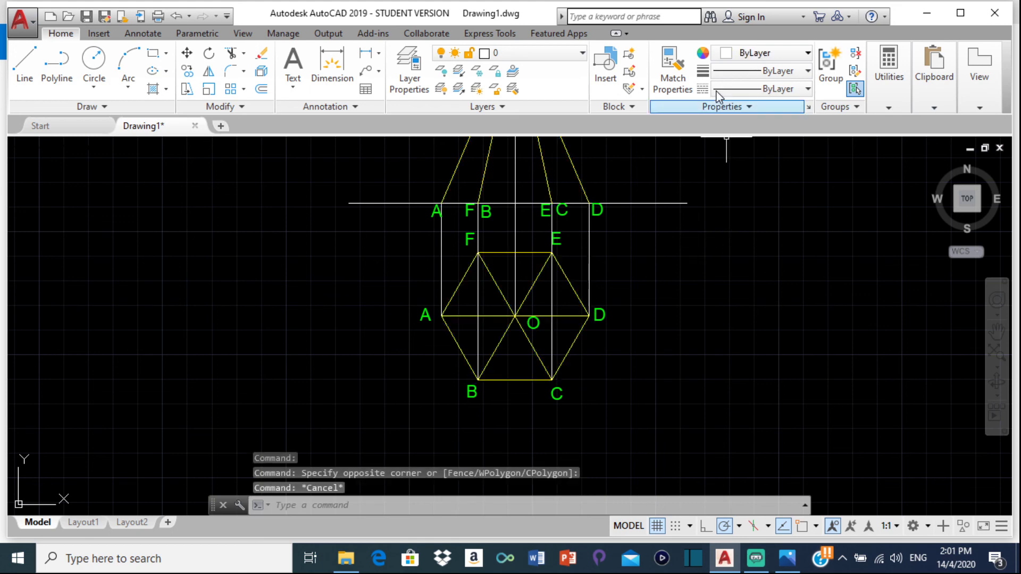
With yellow as the current colour and object snap on, draw the front view's base line from A to D
click(766, 53)
click(738, 206)
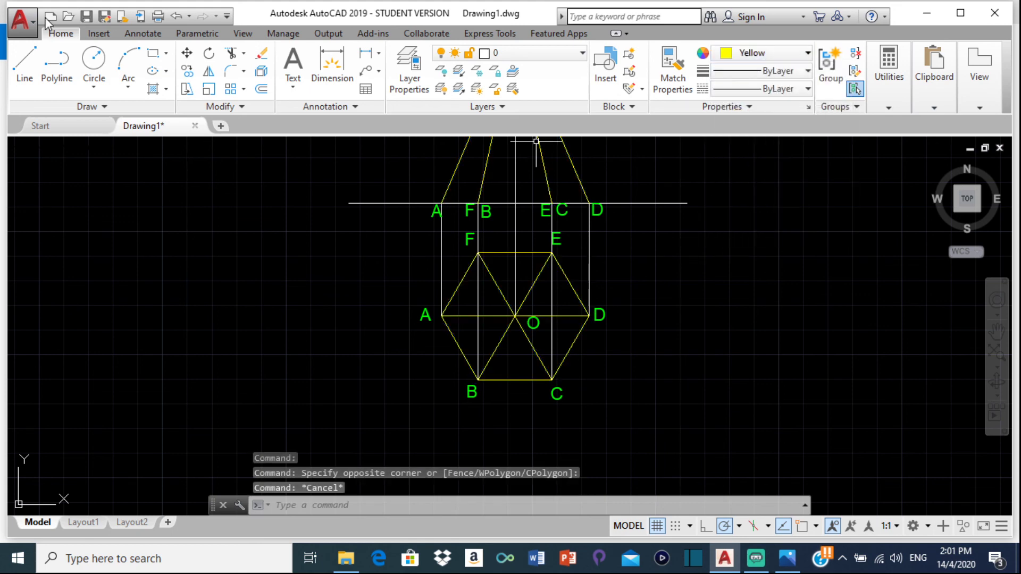
click(24, 63)
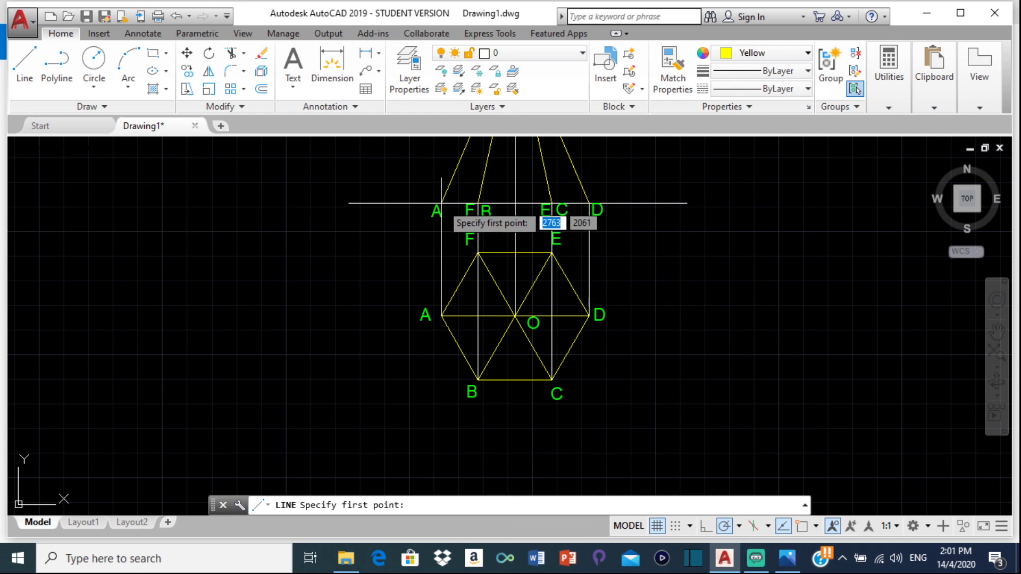
click(801, 526)
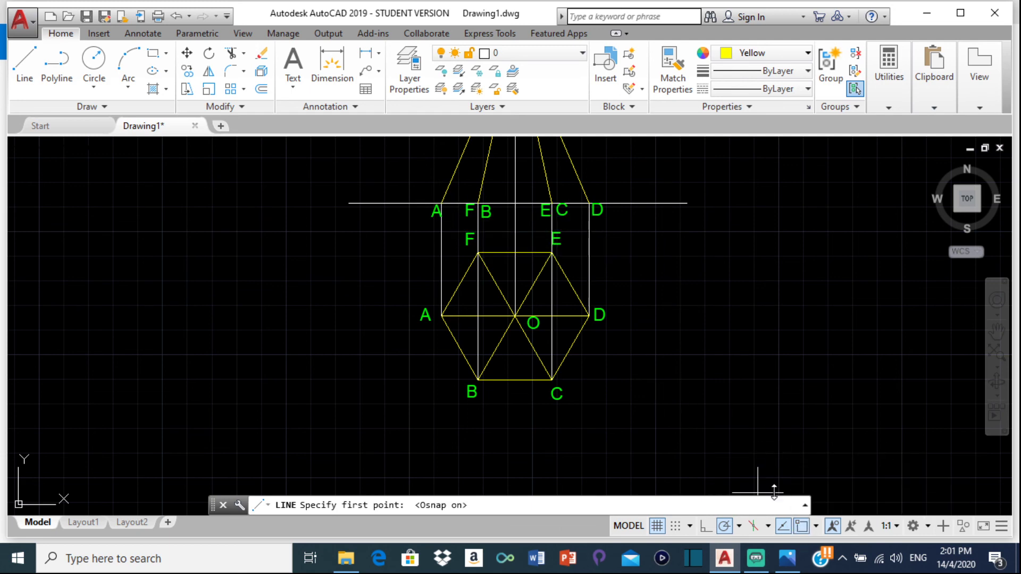
click(442, 203)
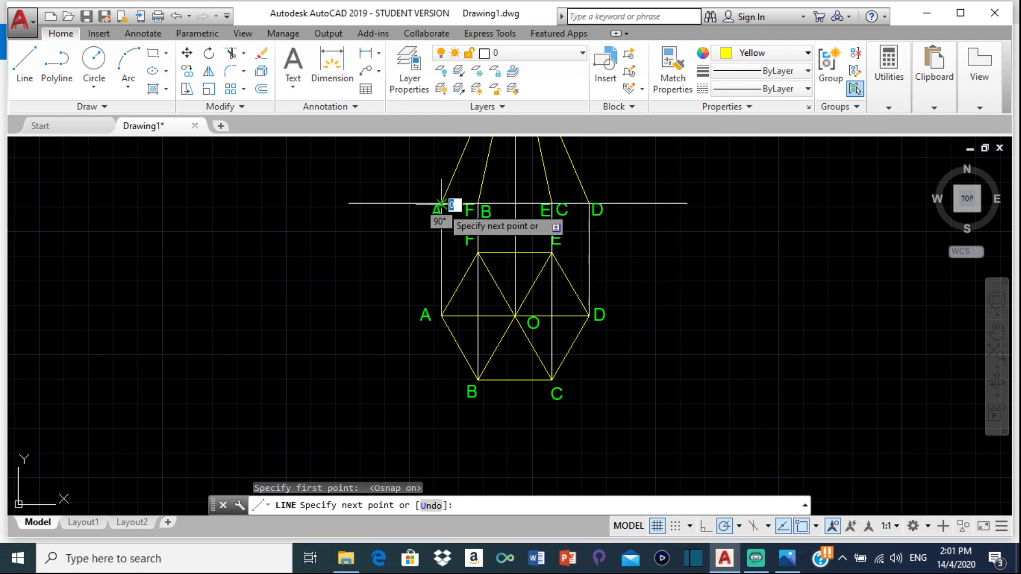
click(589, 203)
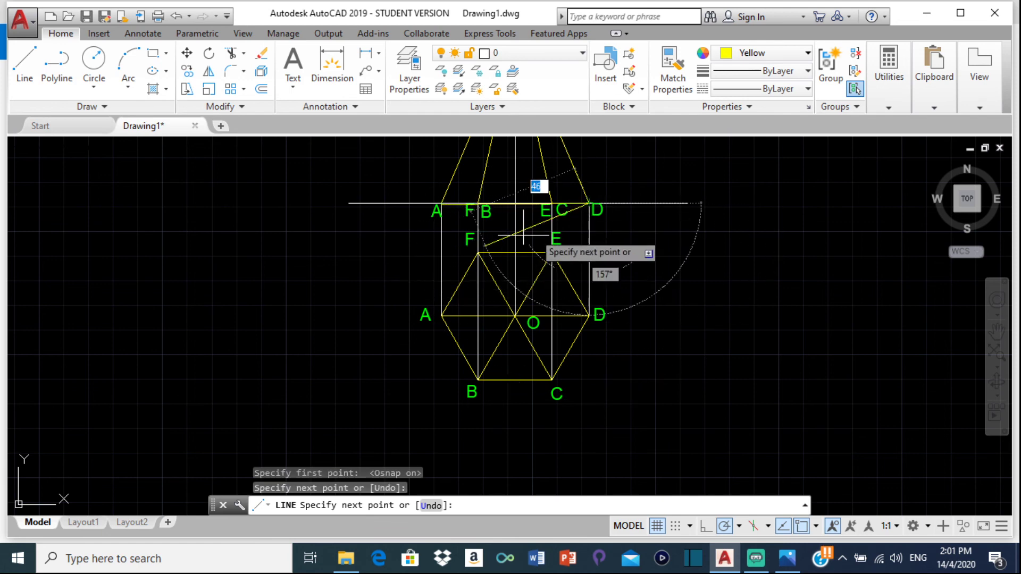
key(Return)
Stretch the left end of the yellow base line onto the front view's corner at A
scroll(427, 211, up, 5)
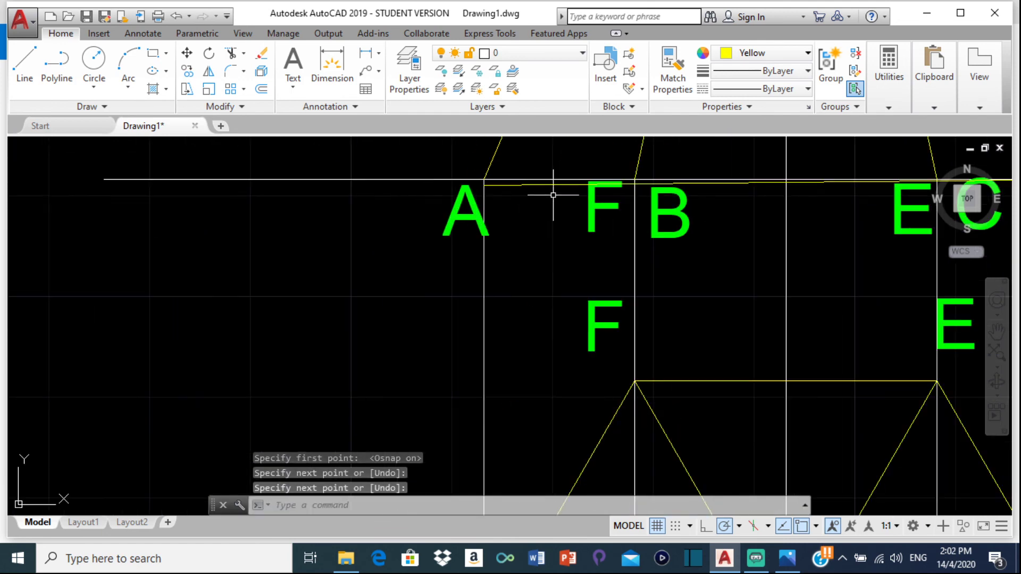
click(522, 187)
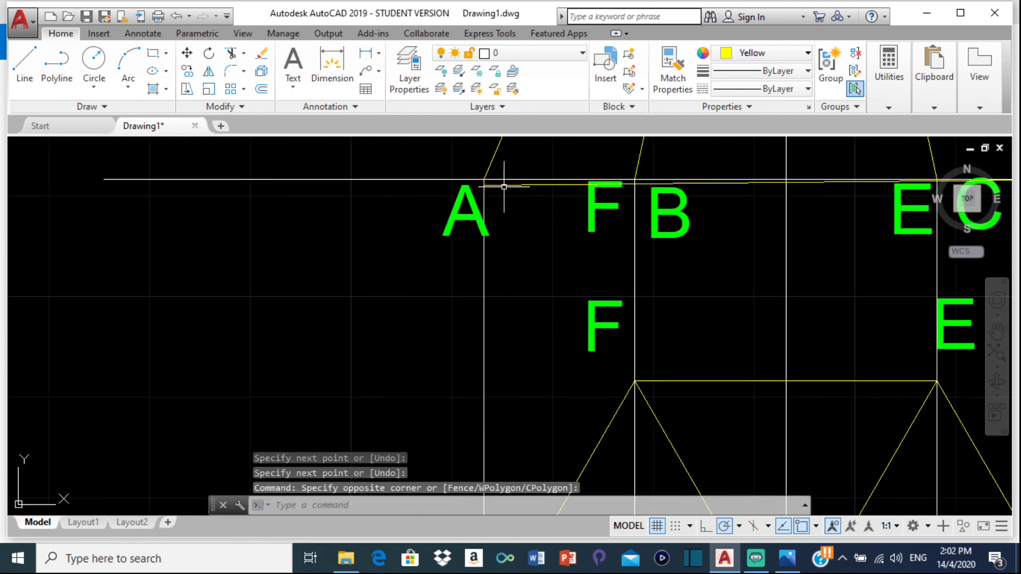
click(484, 187)
click(484, 183)
scroll(483, 171, up, 6)
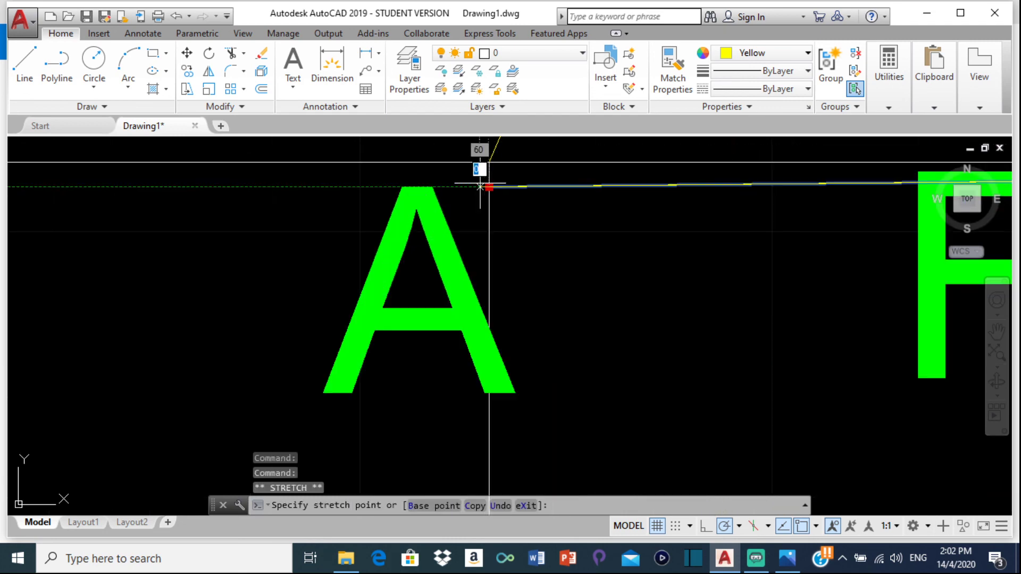
scroll(485, 164, down, 10)
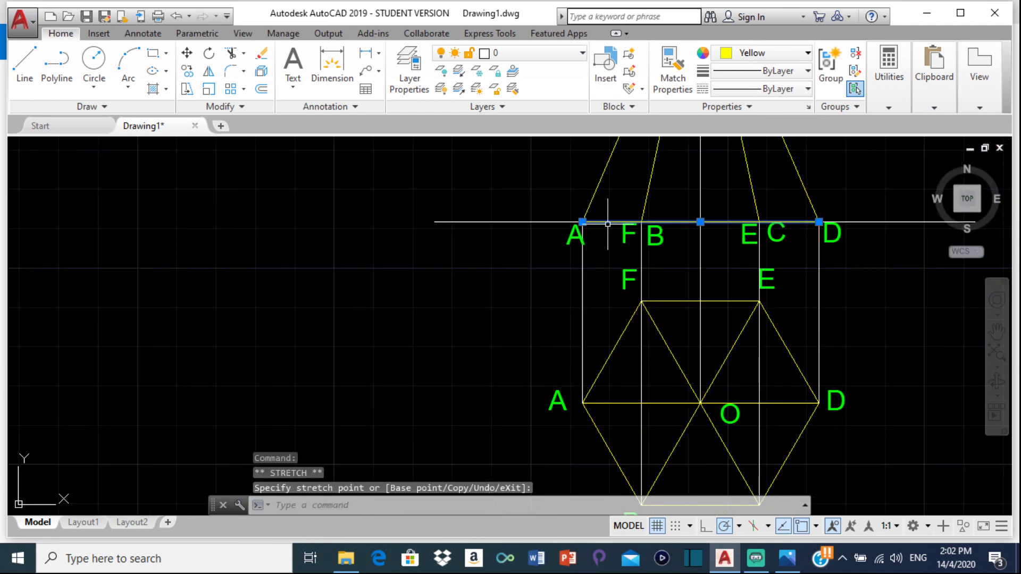
key(Escape)
Compare the coloured views and development with exercise 14 in the reference picture Development 2.png, and return to AutoCAD
scroll(592, 290, down, 4)
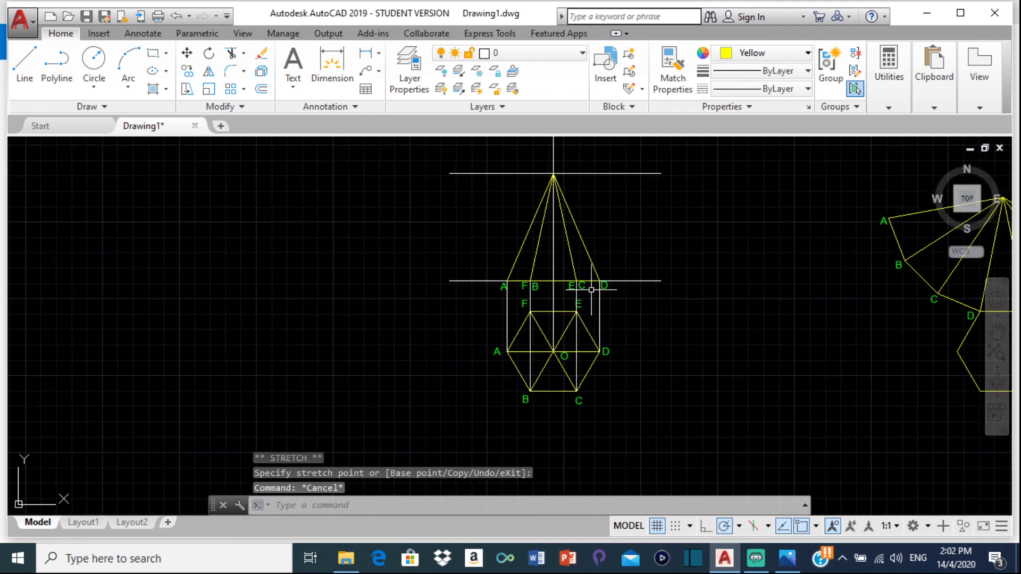
middle_drag(715, 217, 496, 237)
scroll(497, 238, down, 2)
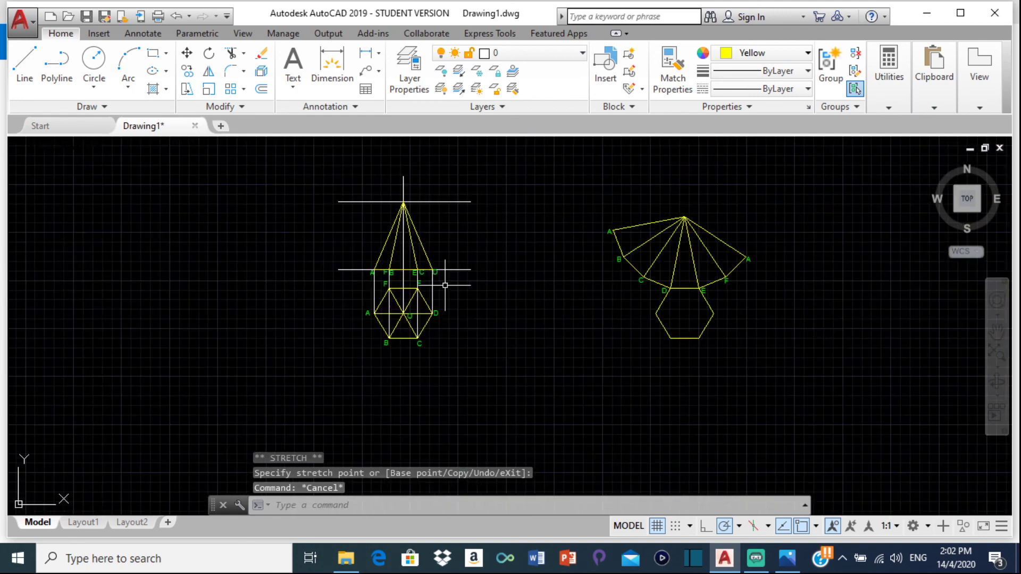
click(787, 559)
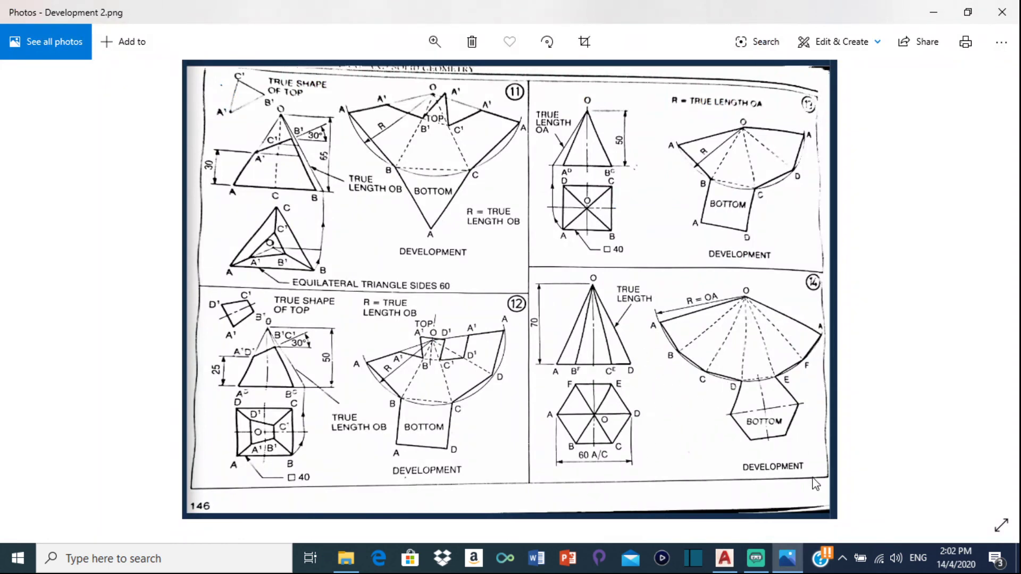
click(734, 567)
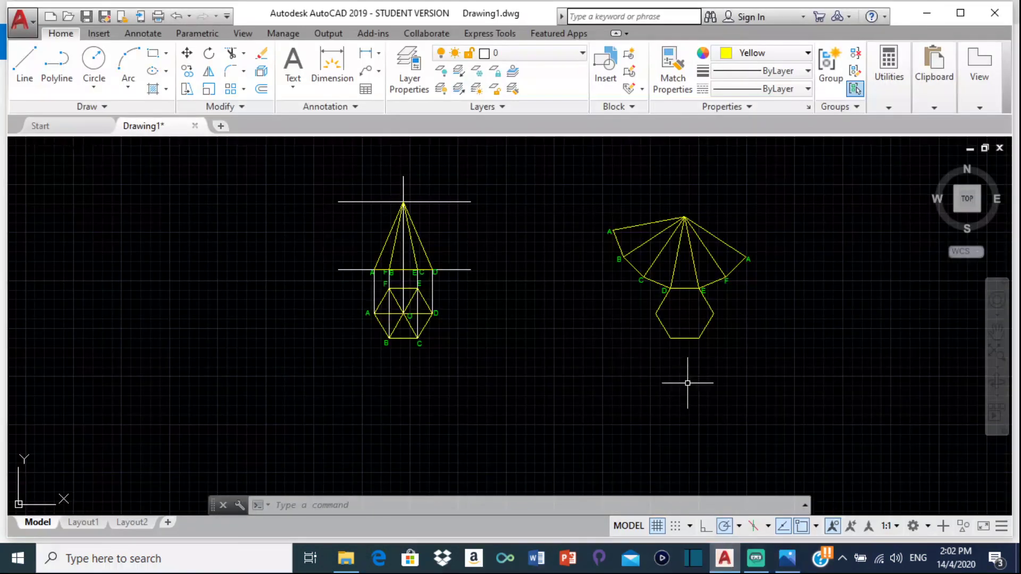